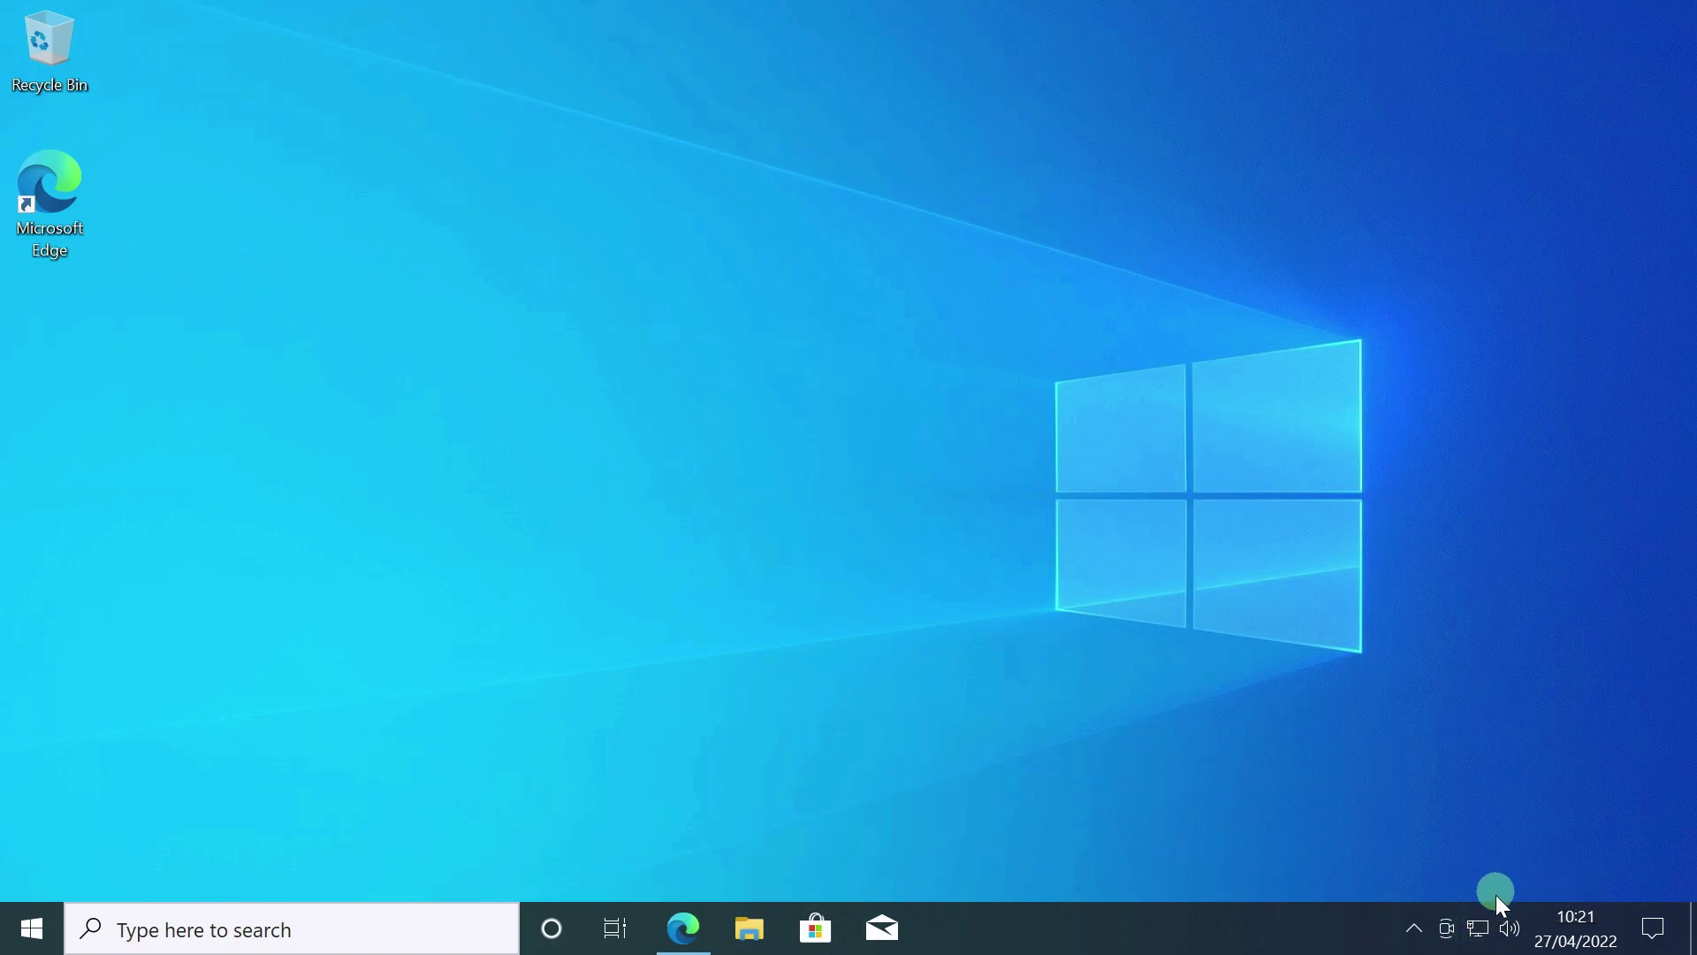
Open Network & Internet status from the tray icon and scroll to advanced network settings.
right_click(1488, 932)
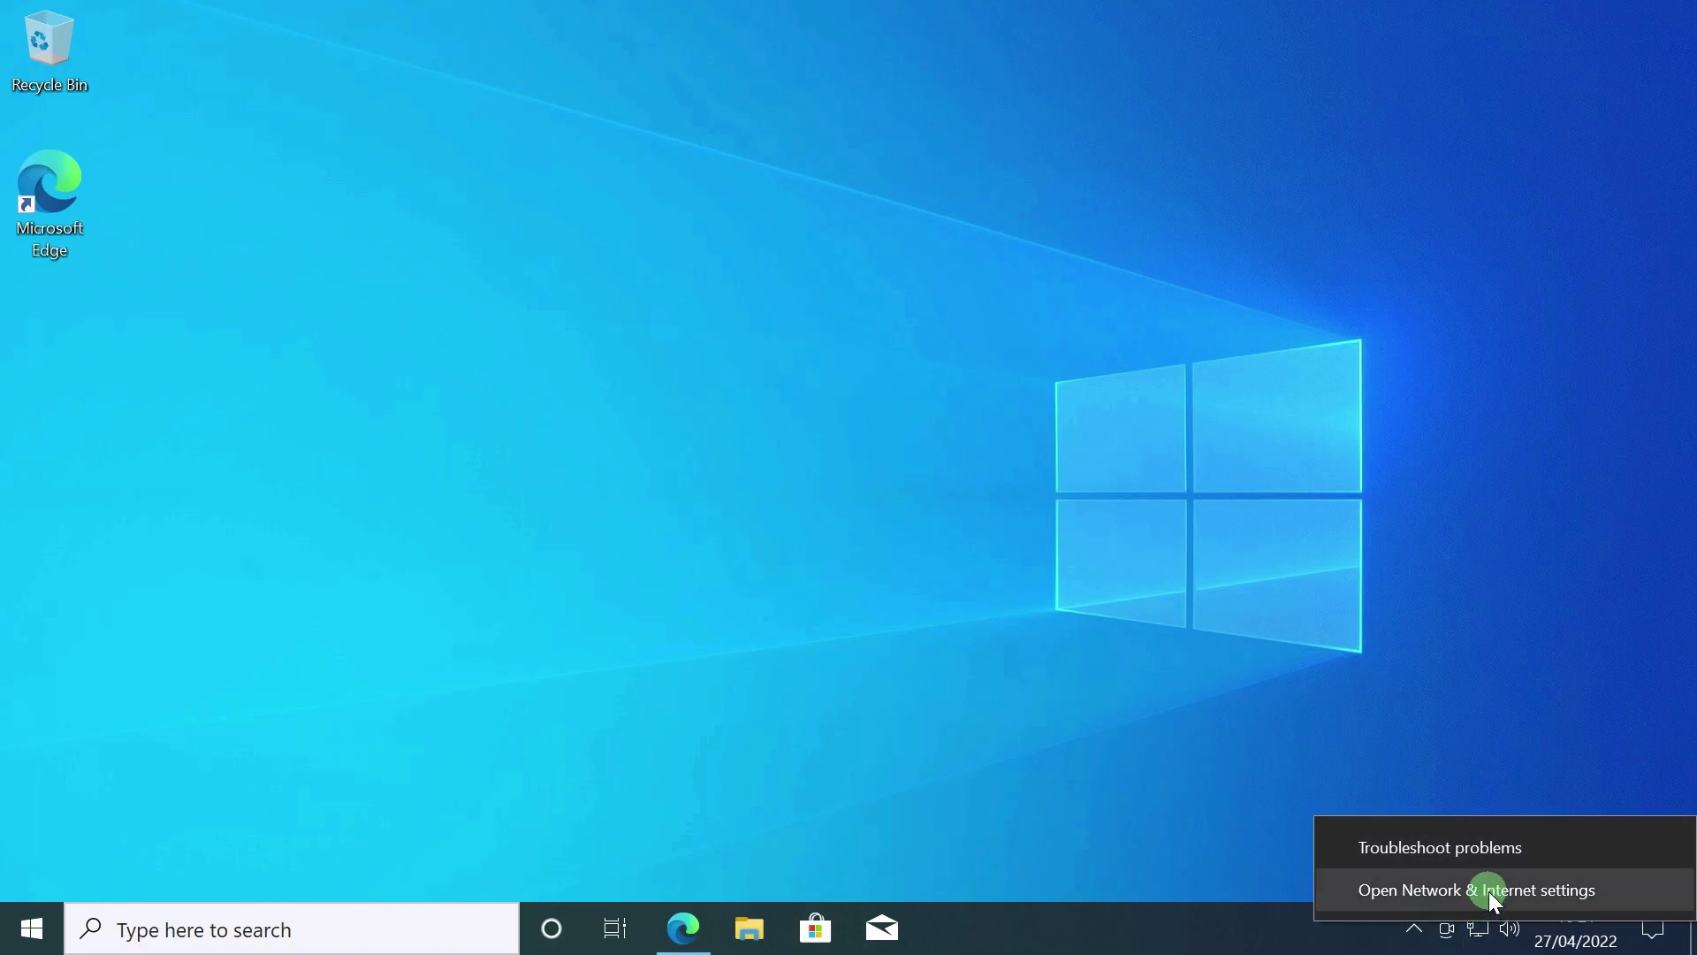
left_click(1489, 891)
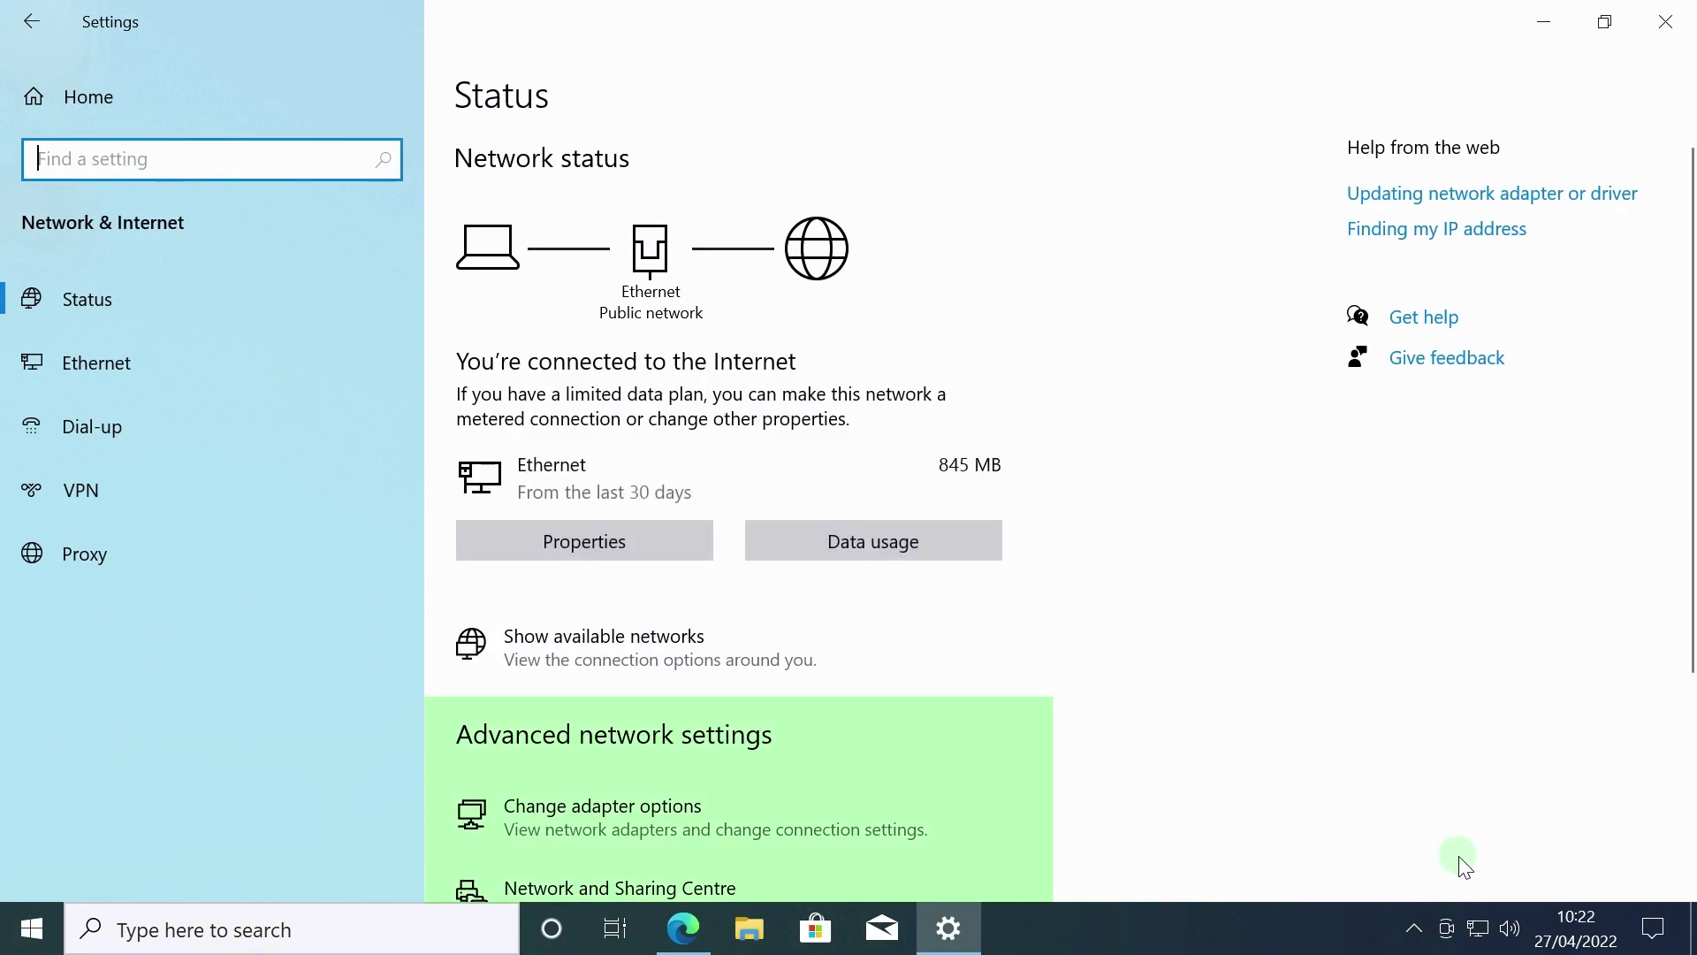
scroll(1414, 822, "down", 3)
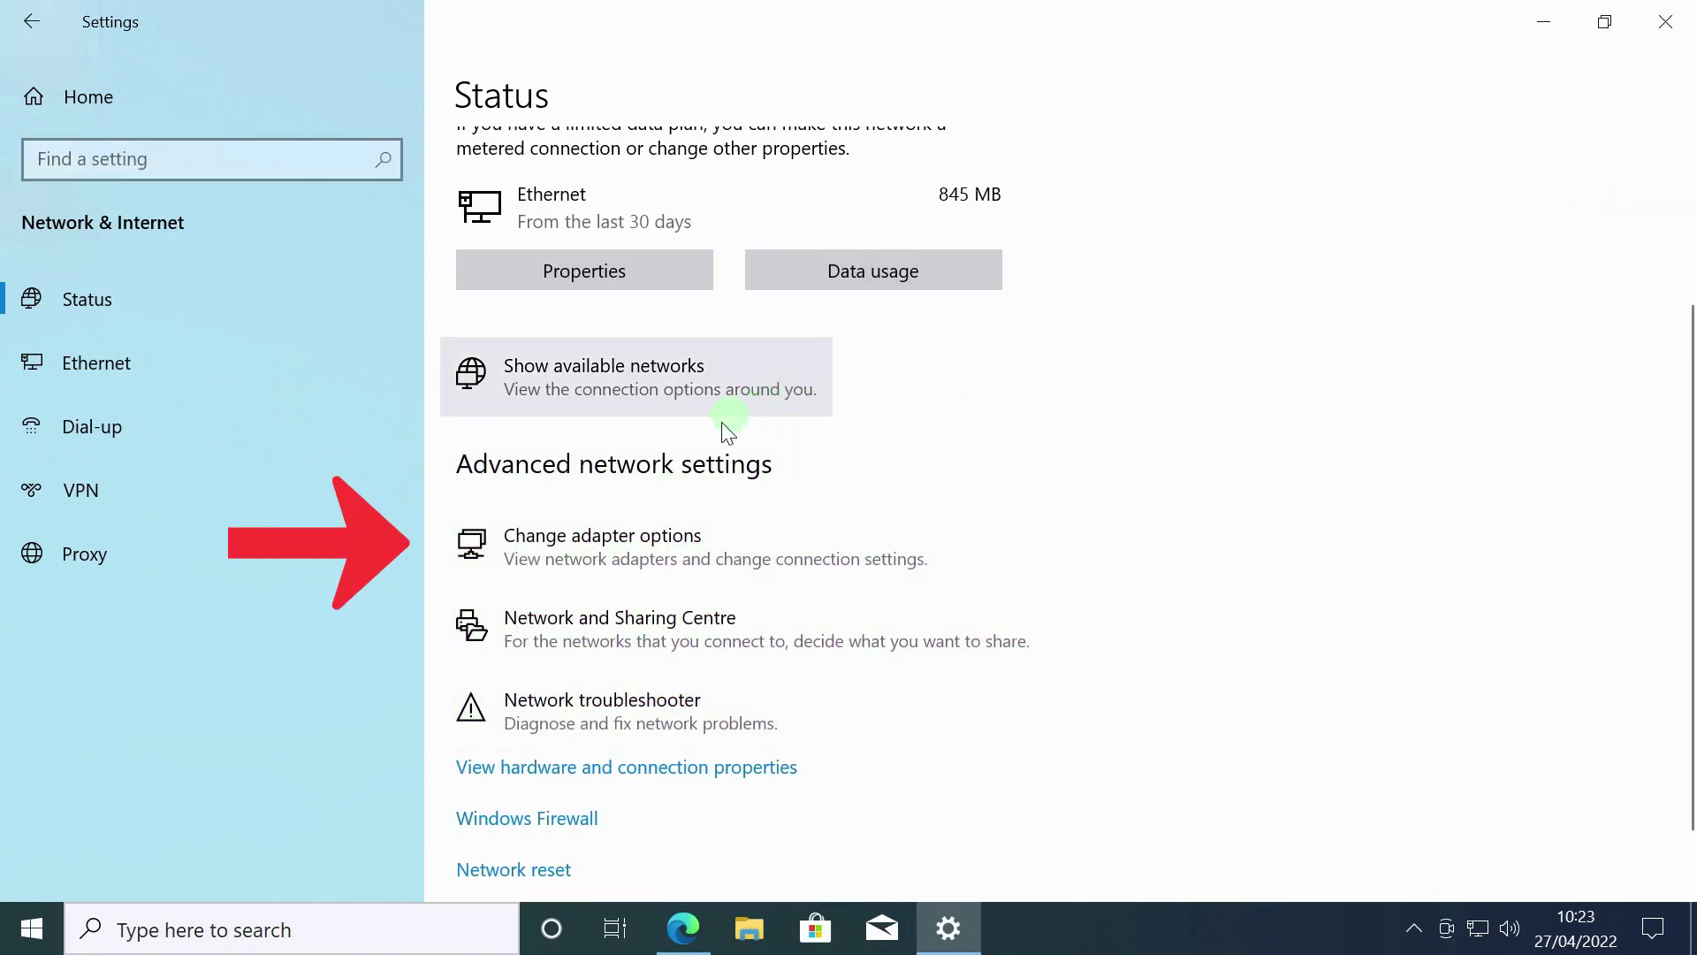
Open Change adapter options to show the Ethernet adapter in Network Connections.
left_click(648, 534)
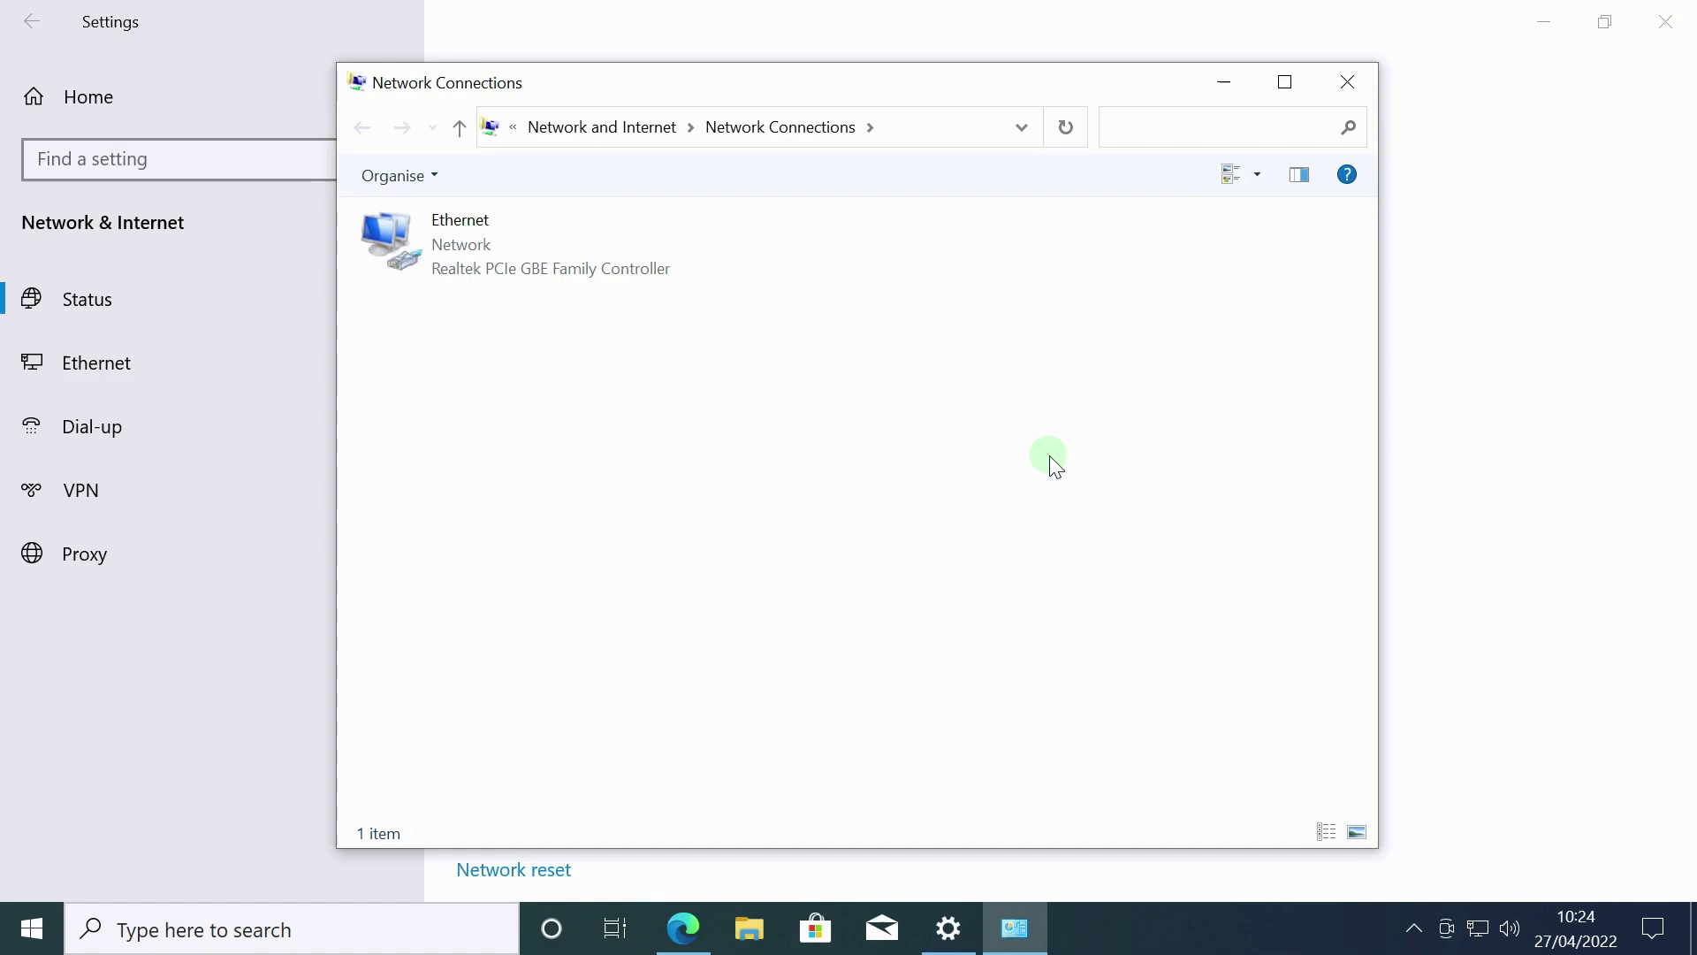
Open the Ethernet adapter's Properties and select Internet Protocol Version 4 (TCP/IPv4).
right_click(568, 256)
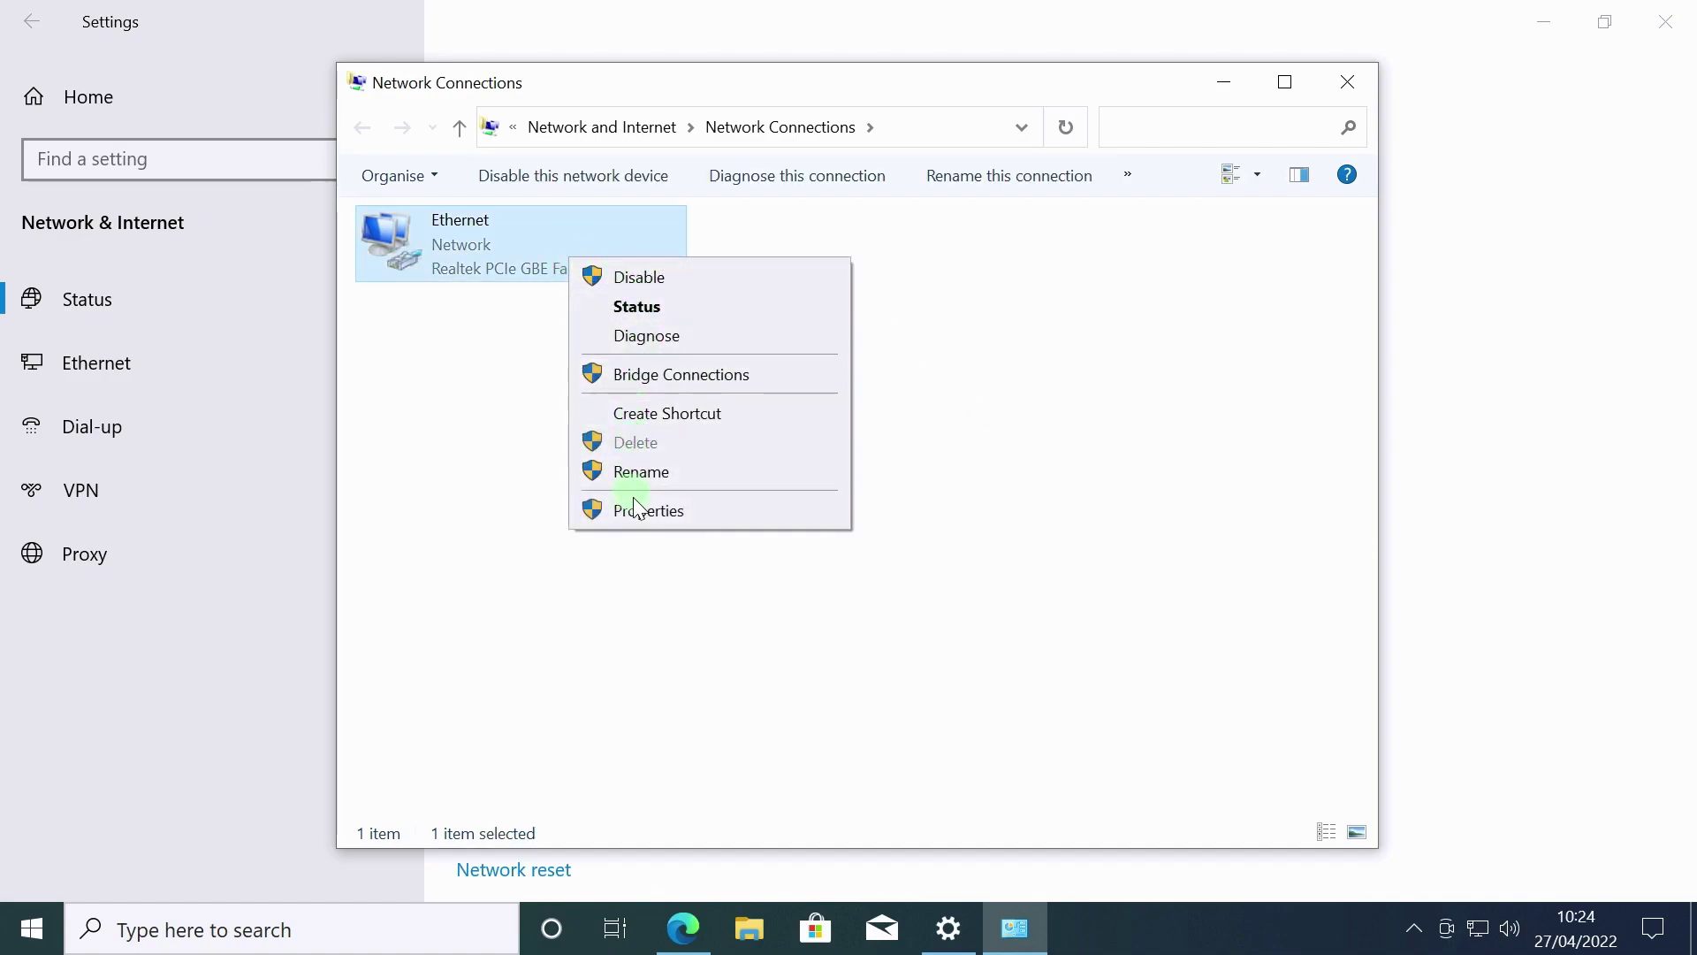
left_click(633, 508)
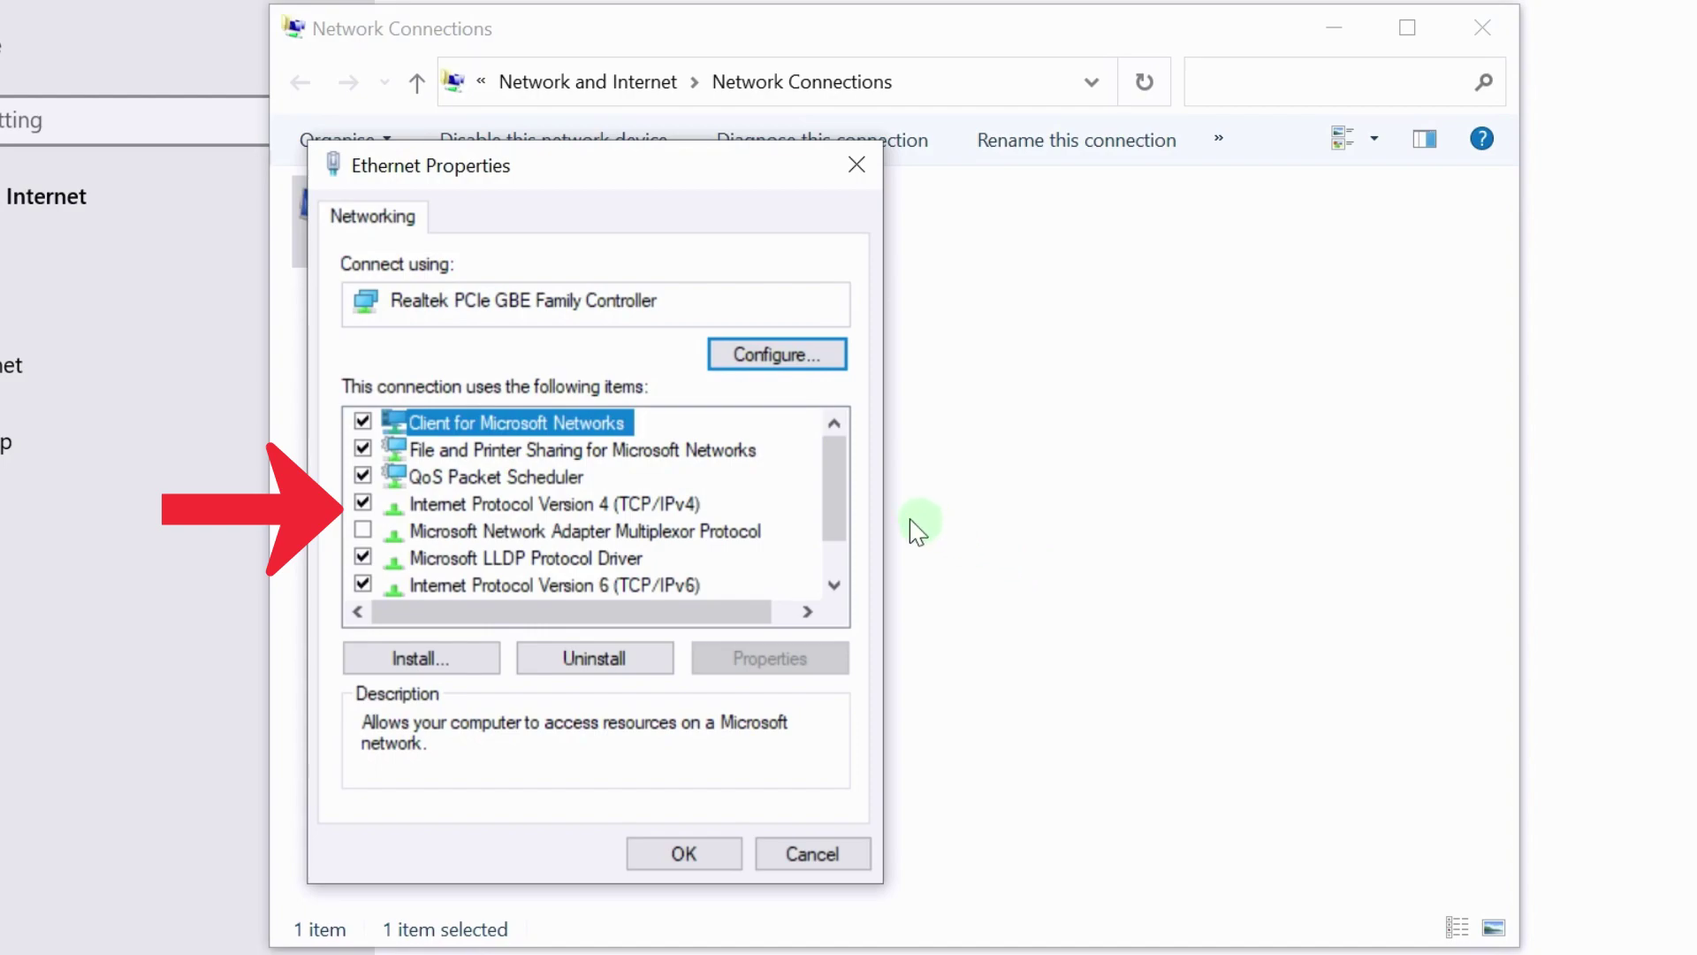
left_click(673, 504)
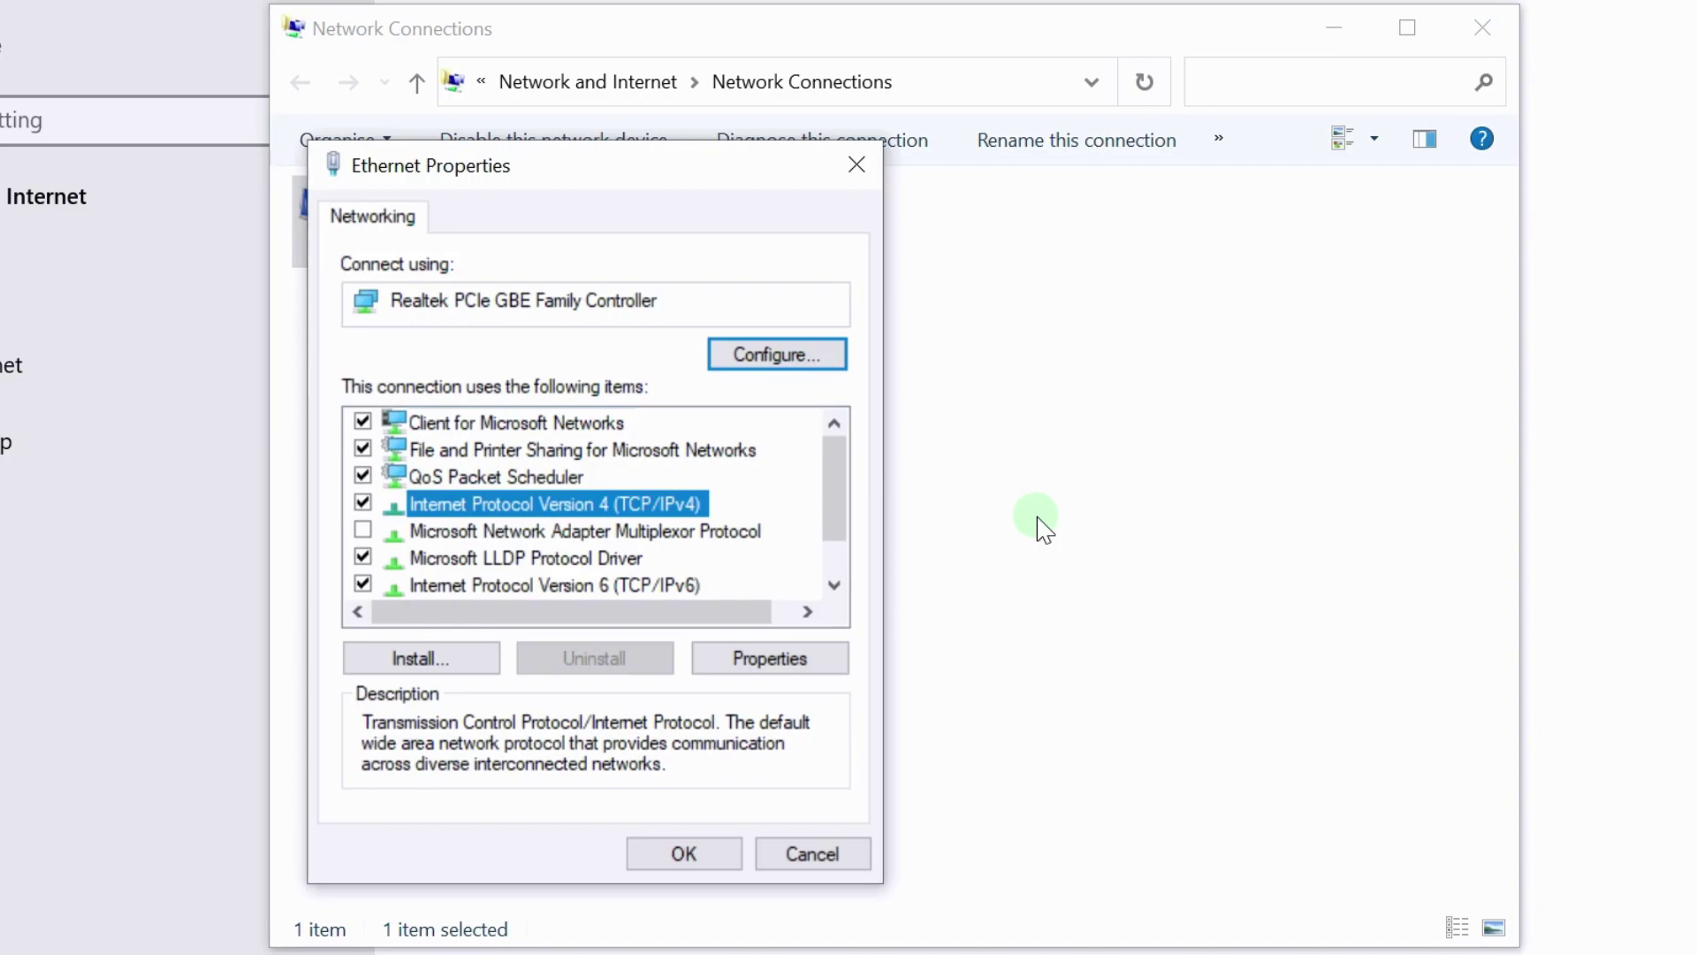
Switch Ethernet IPv4 to manually specified DNS server addresses and bring up the YouTube DNS video.
left_click(769, 659)
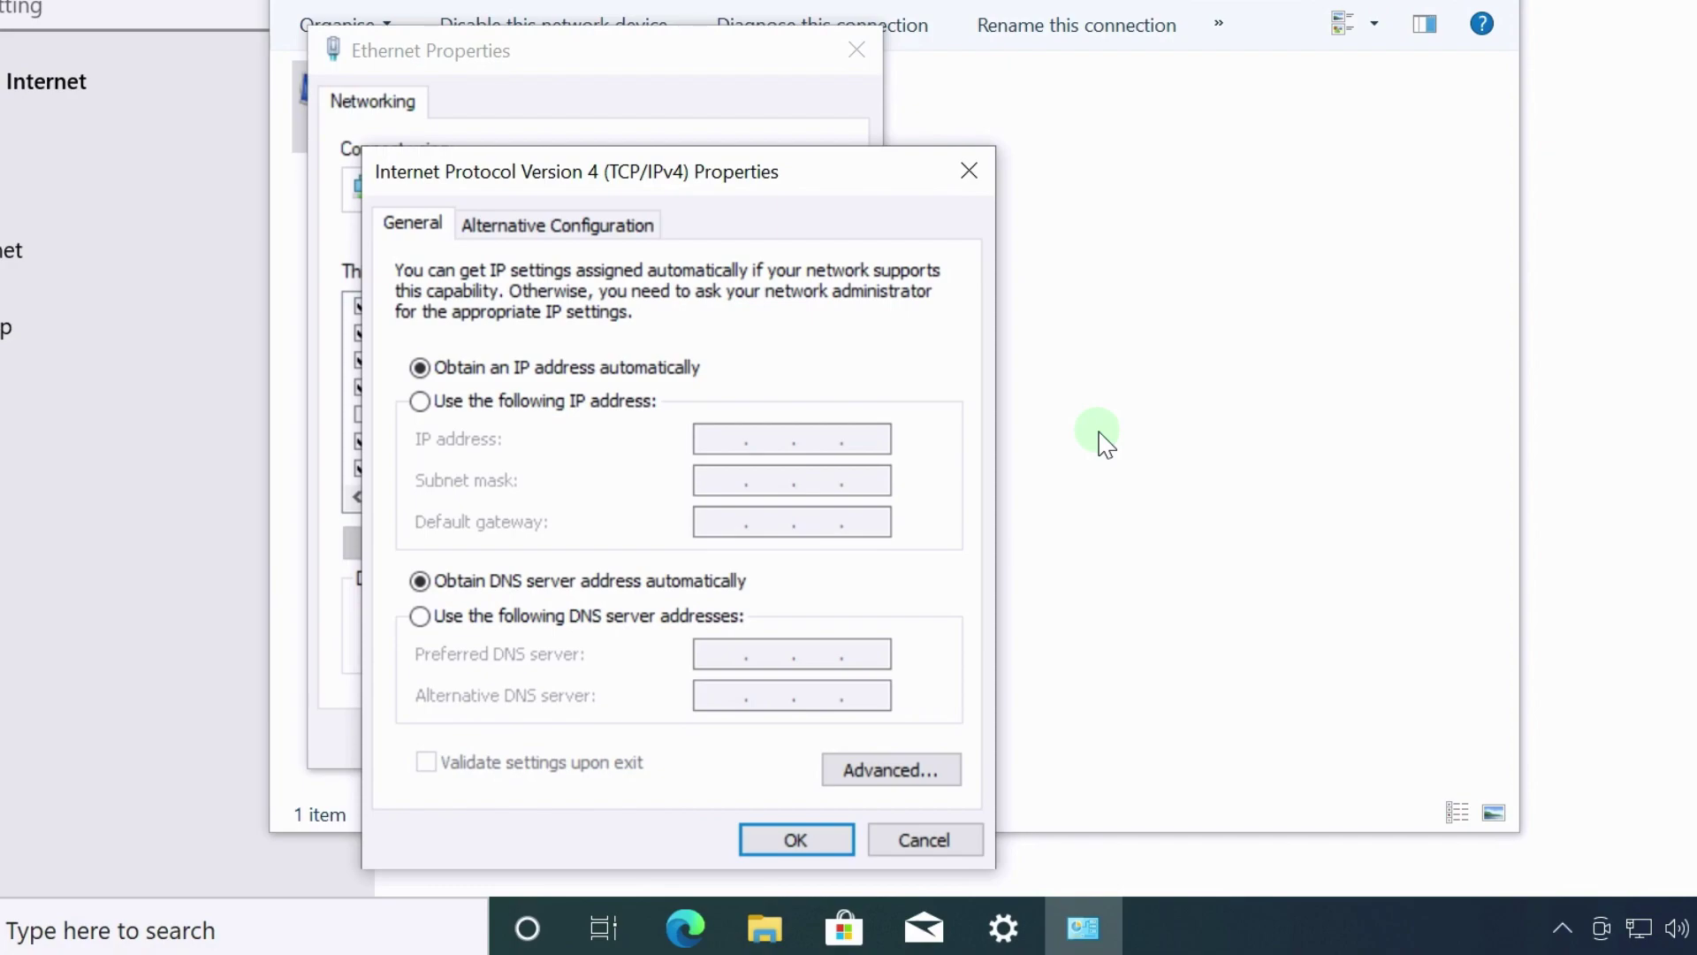
left_click(484, 617)
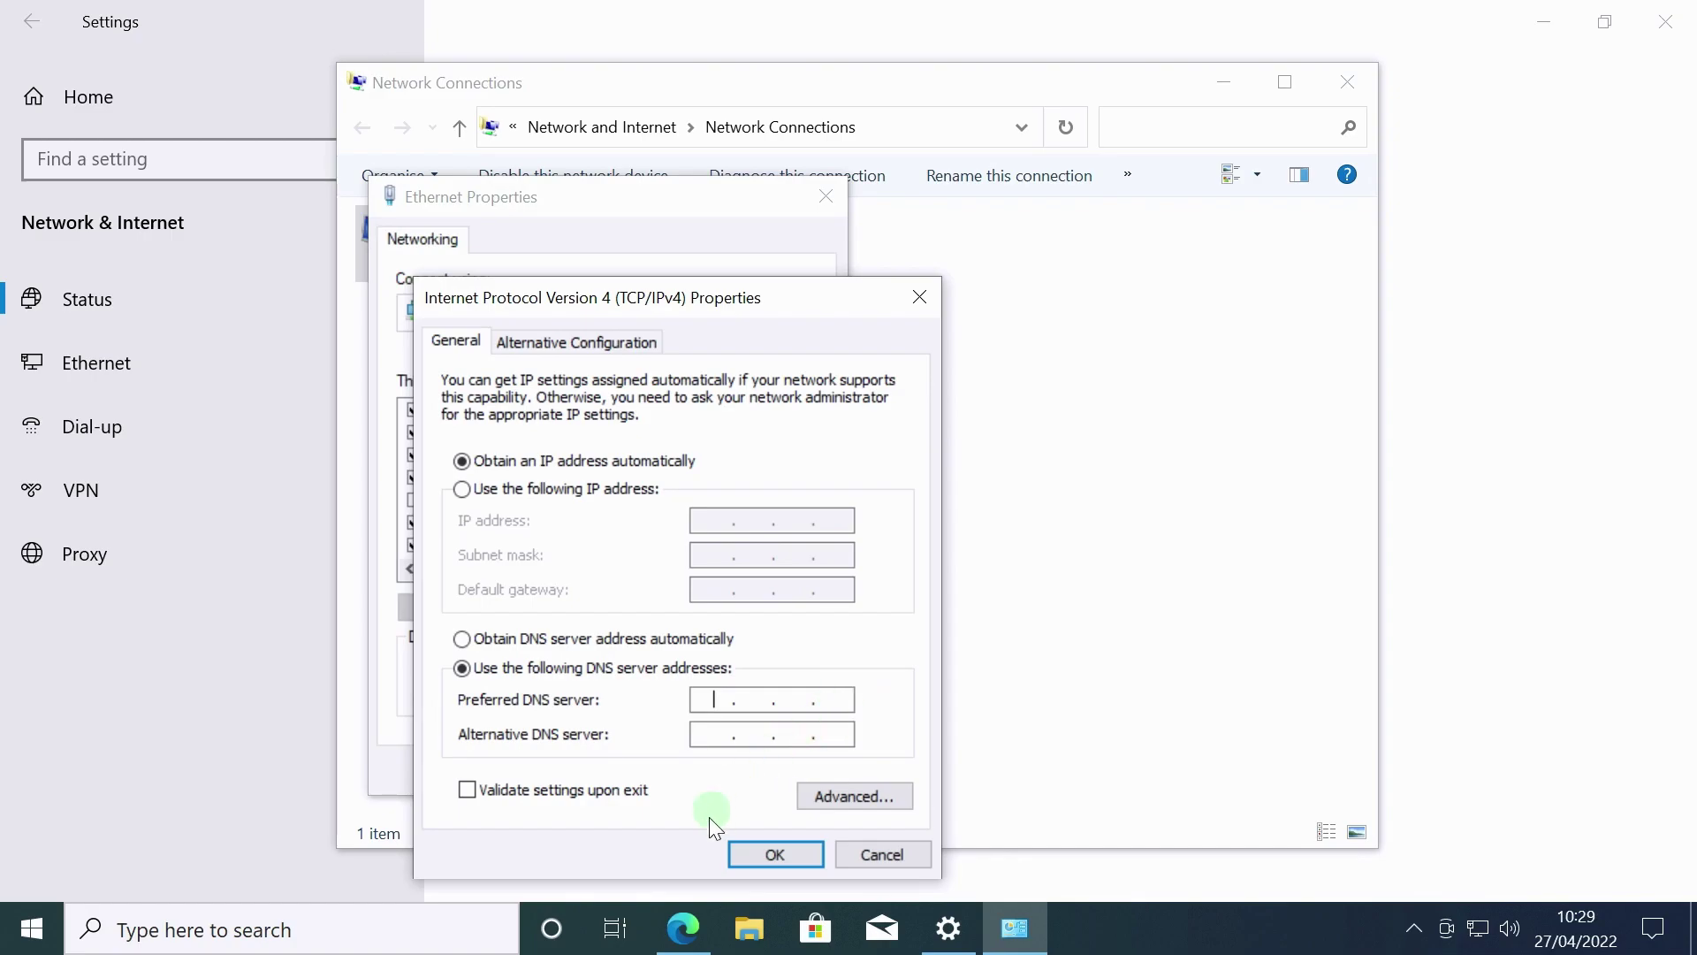
left_click(679, 926)
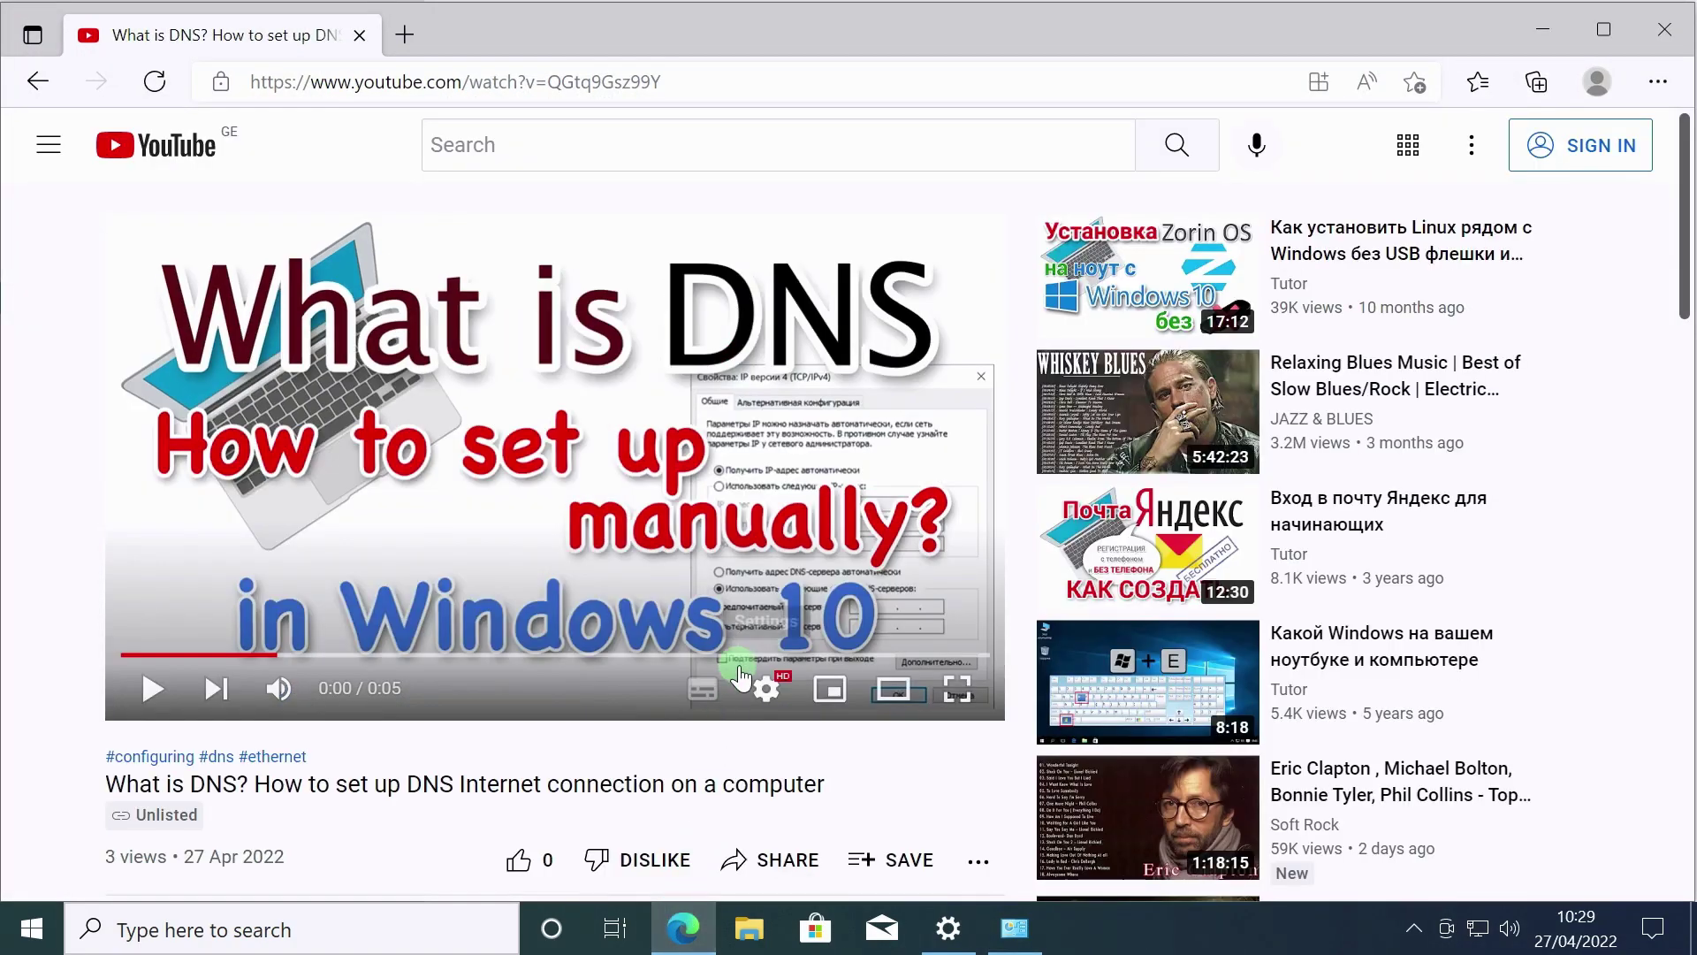
Copy Cloudflare's preferred DNS address 1.1.1.1 from the expanded YouTube video description.
left_click(740, 663)
scroll(743, 667, "down", 3)
scroll(740, 667, "down", 2)
scroll(743, 674, "down", 2)
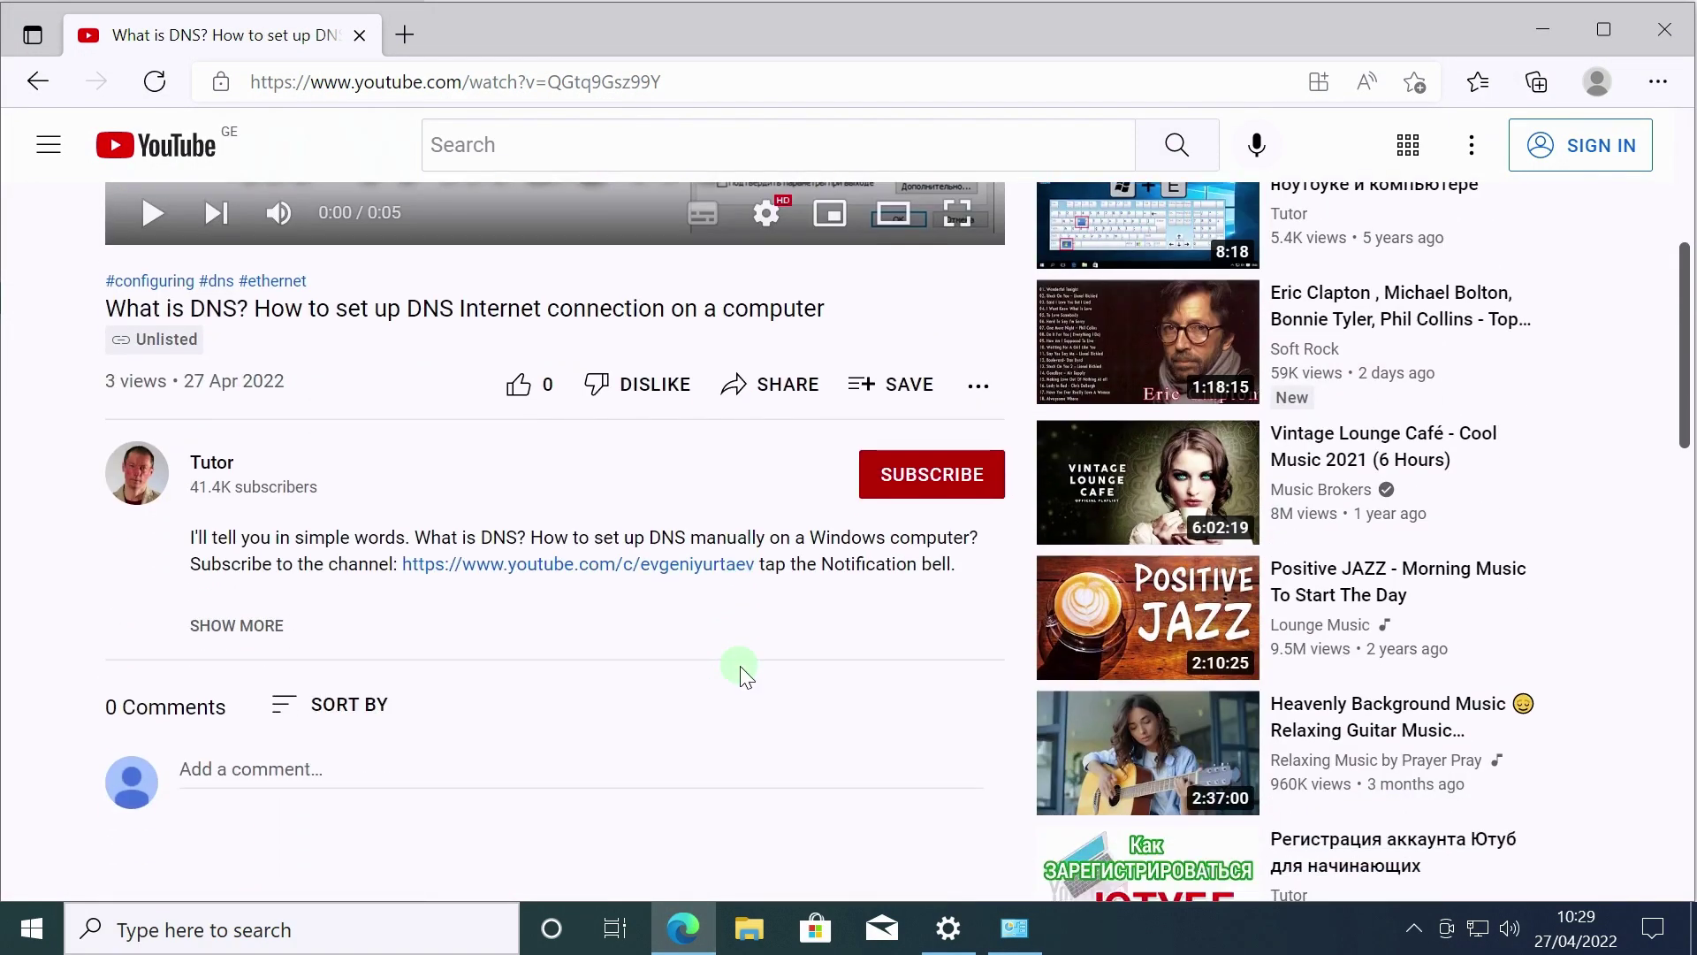
scroll(724, 667, "down", 2)
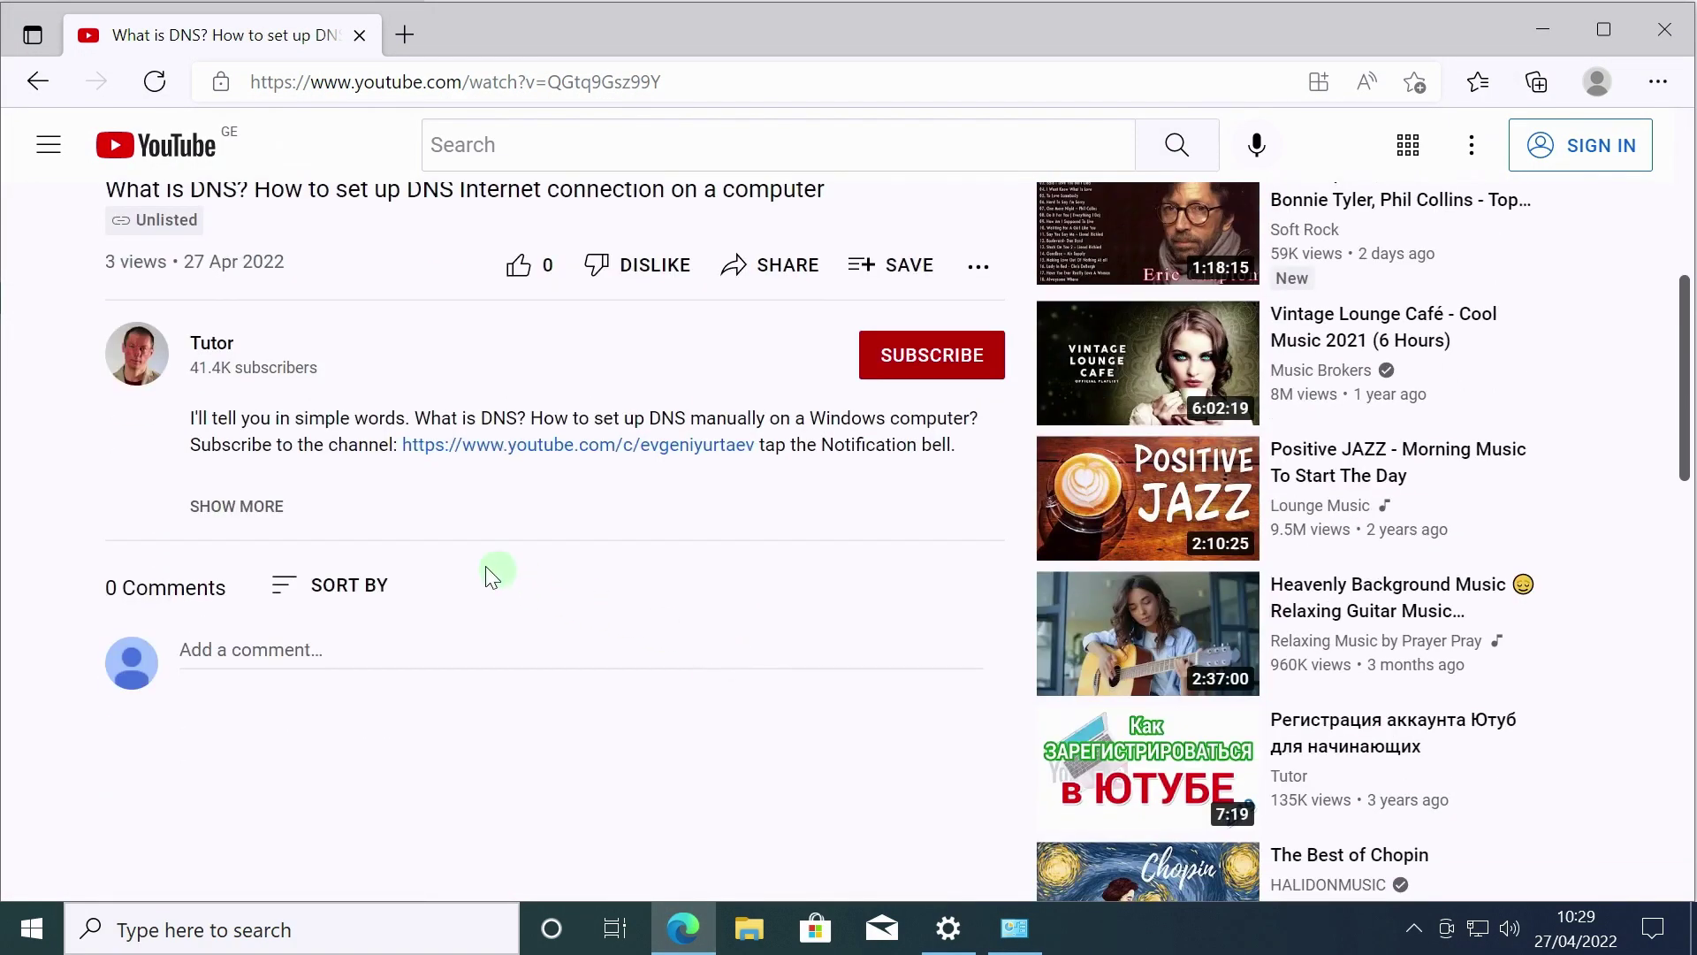
left_click(256, 509)
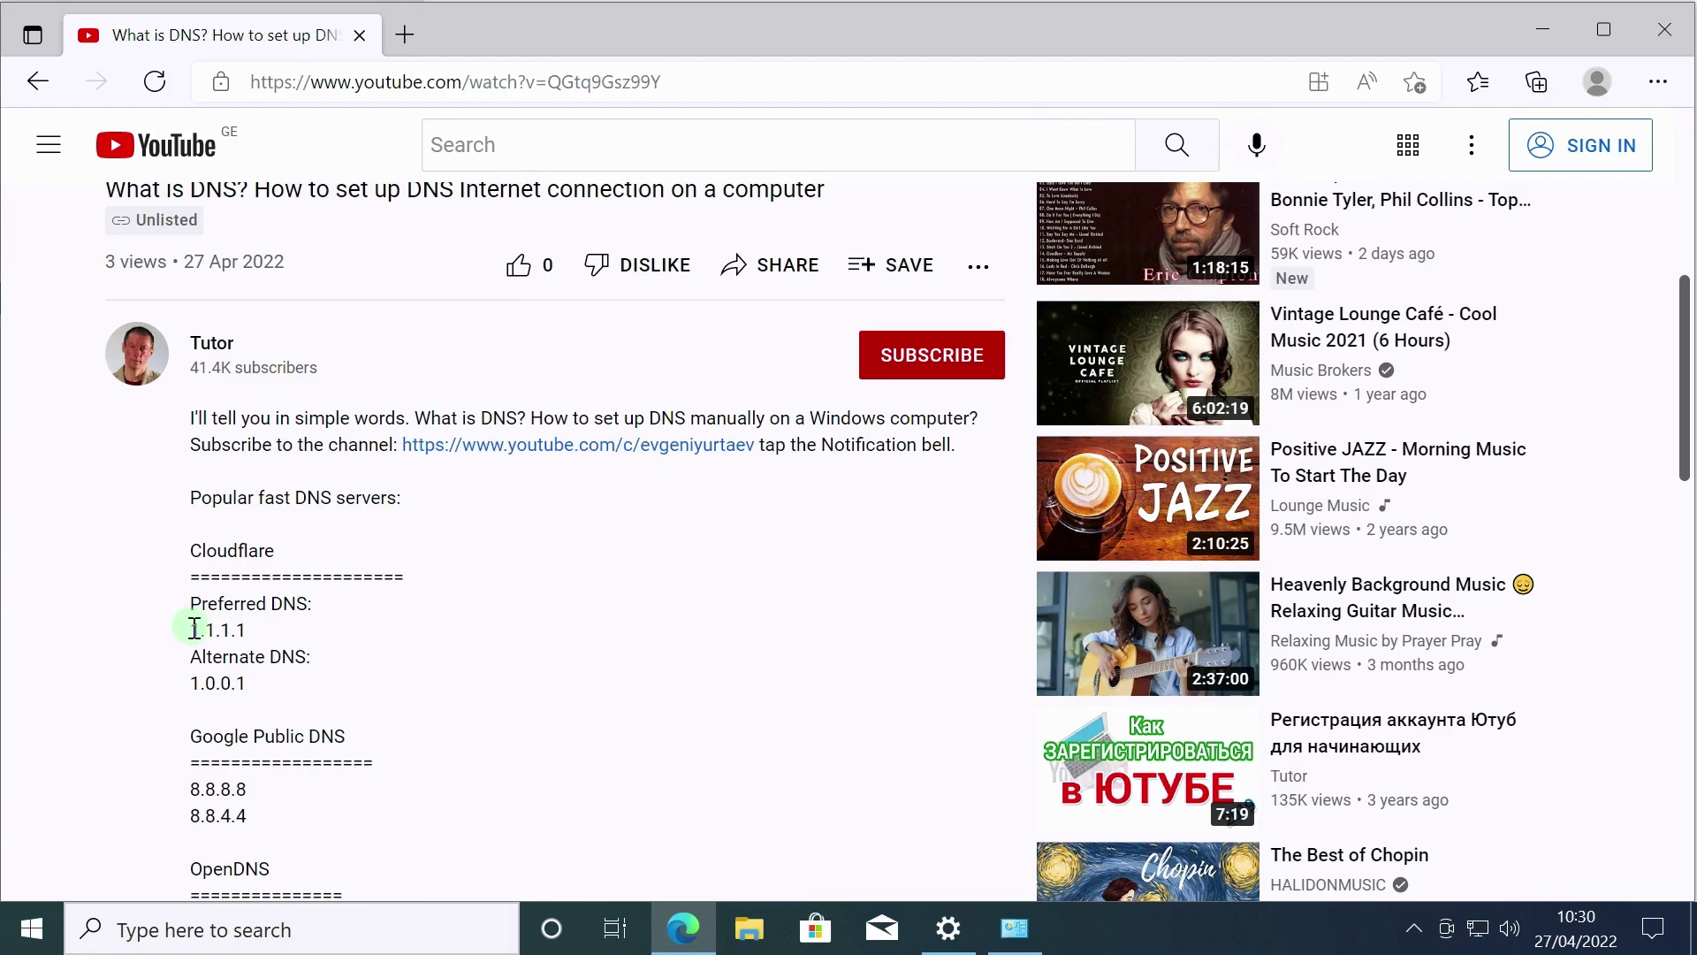
left_click_drag(190, 630, 241, 631)
right_click(239, 632)
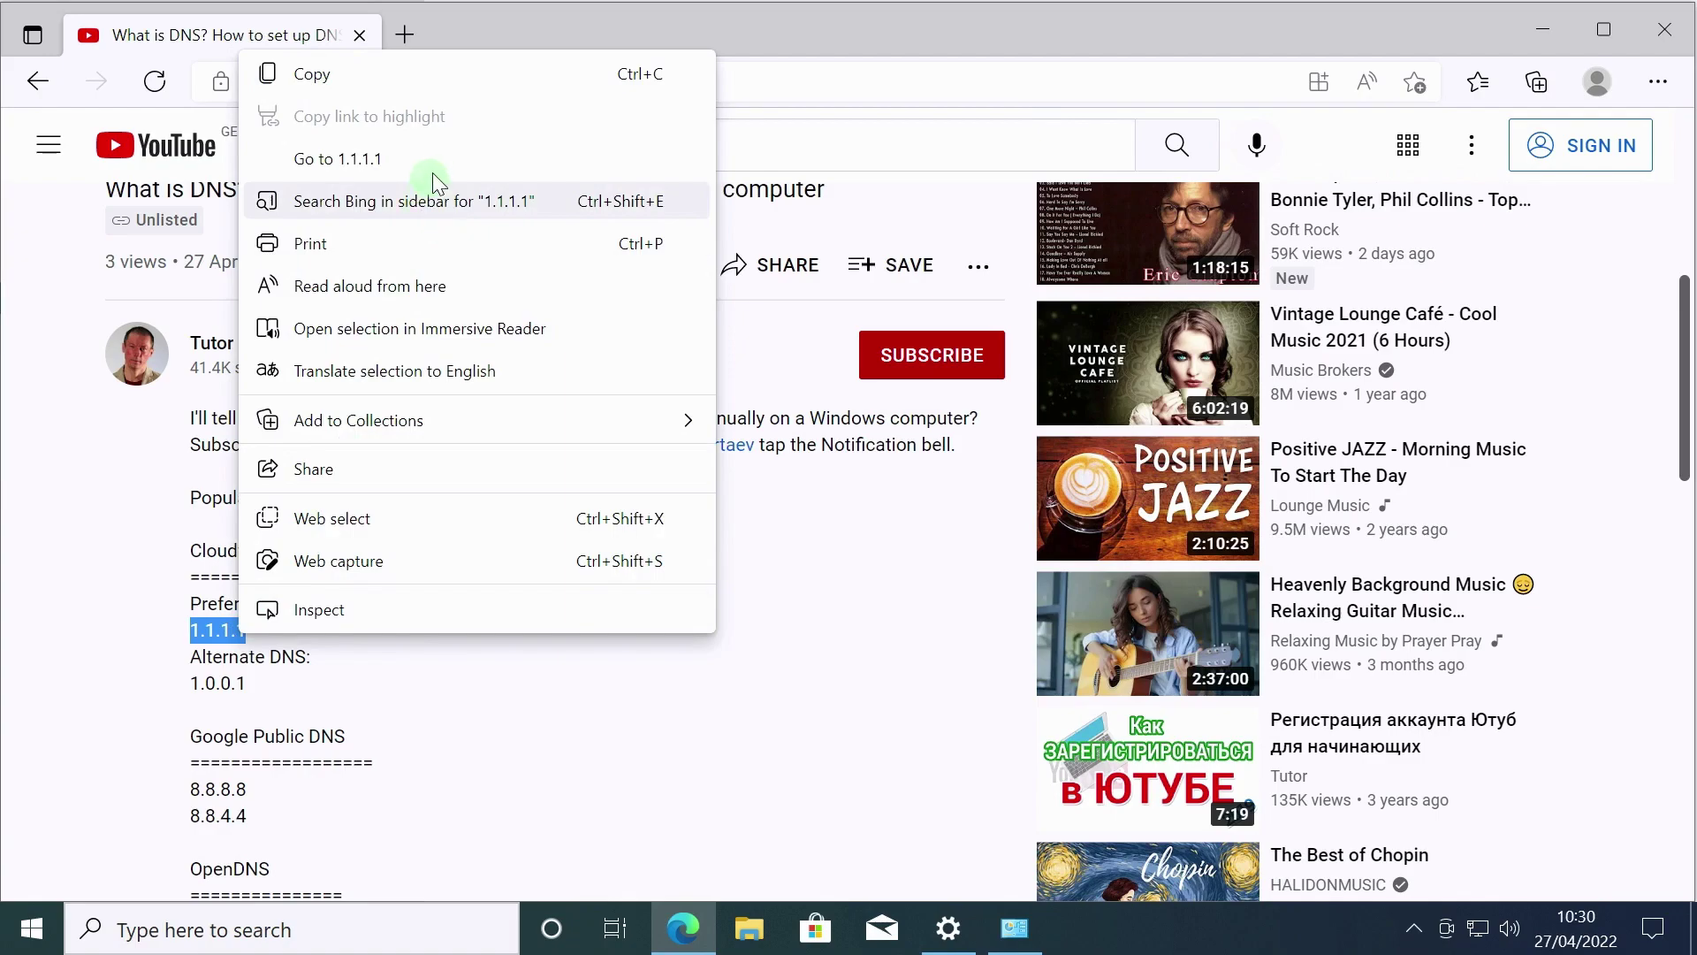
left_click(464, 76)
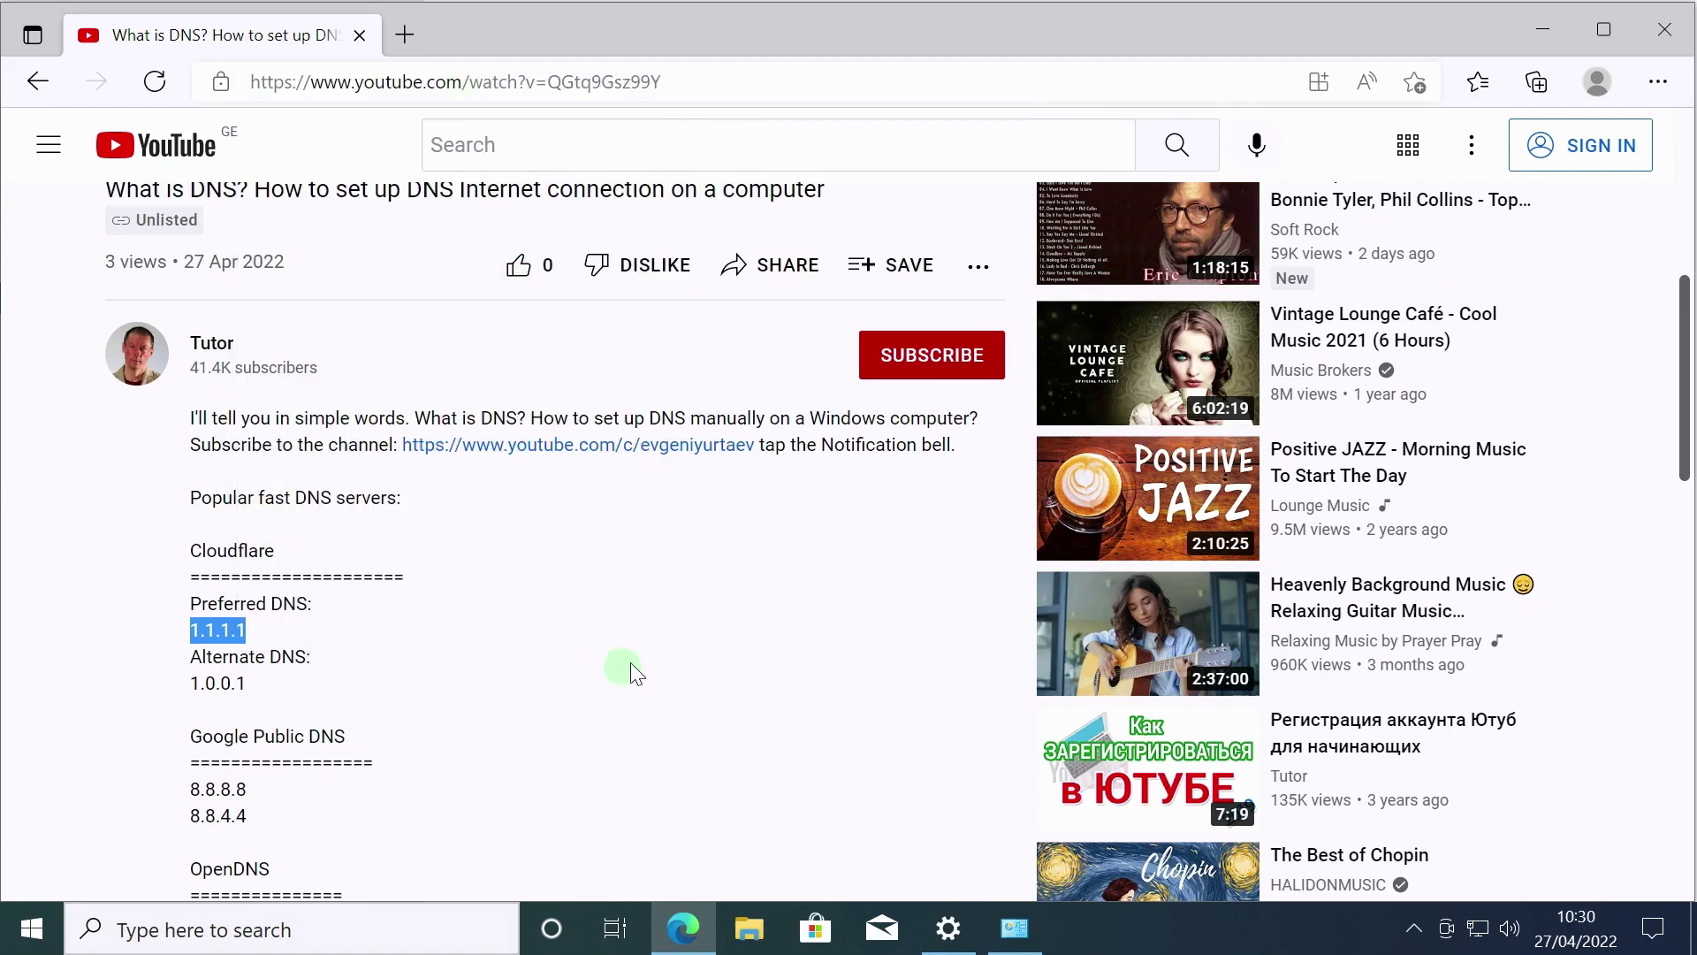
Paste 1.1.1.1 into the Preferred DNS server field of the IPv4 properties.
left_click(1547, 31)
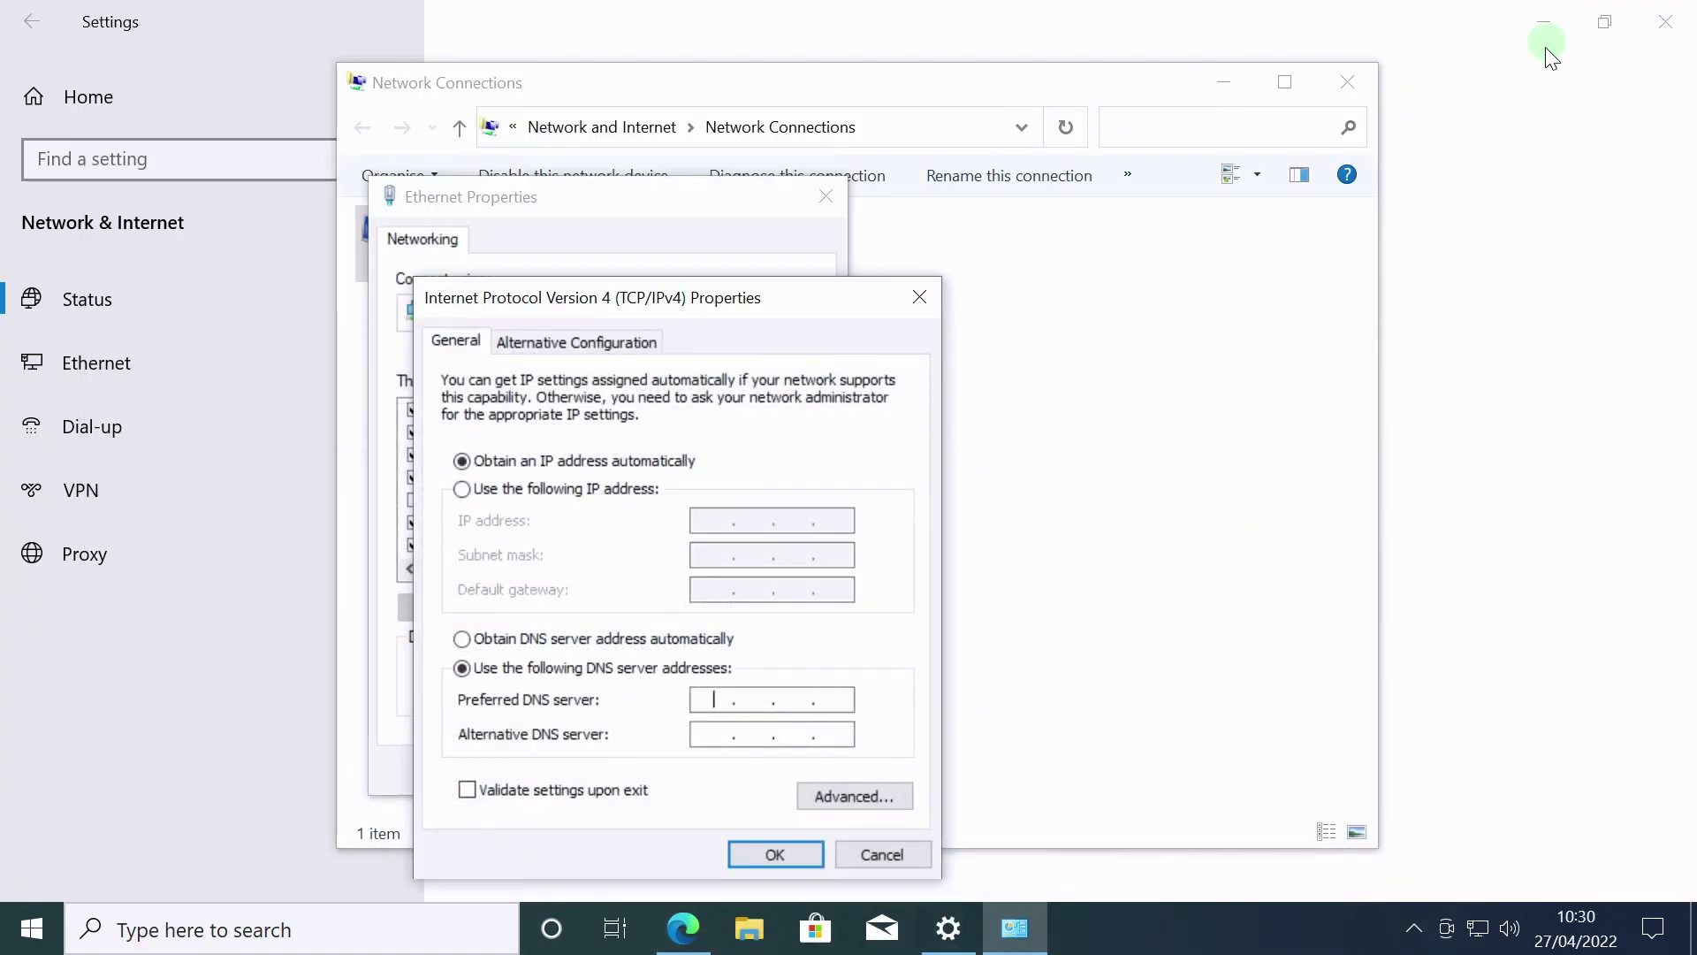
left_click(718, 693)
right_click(718, 694)
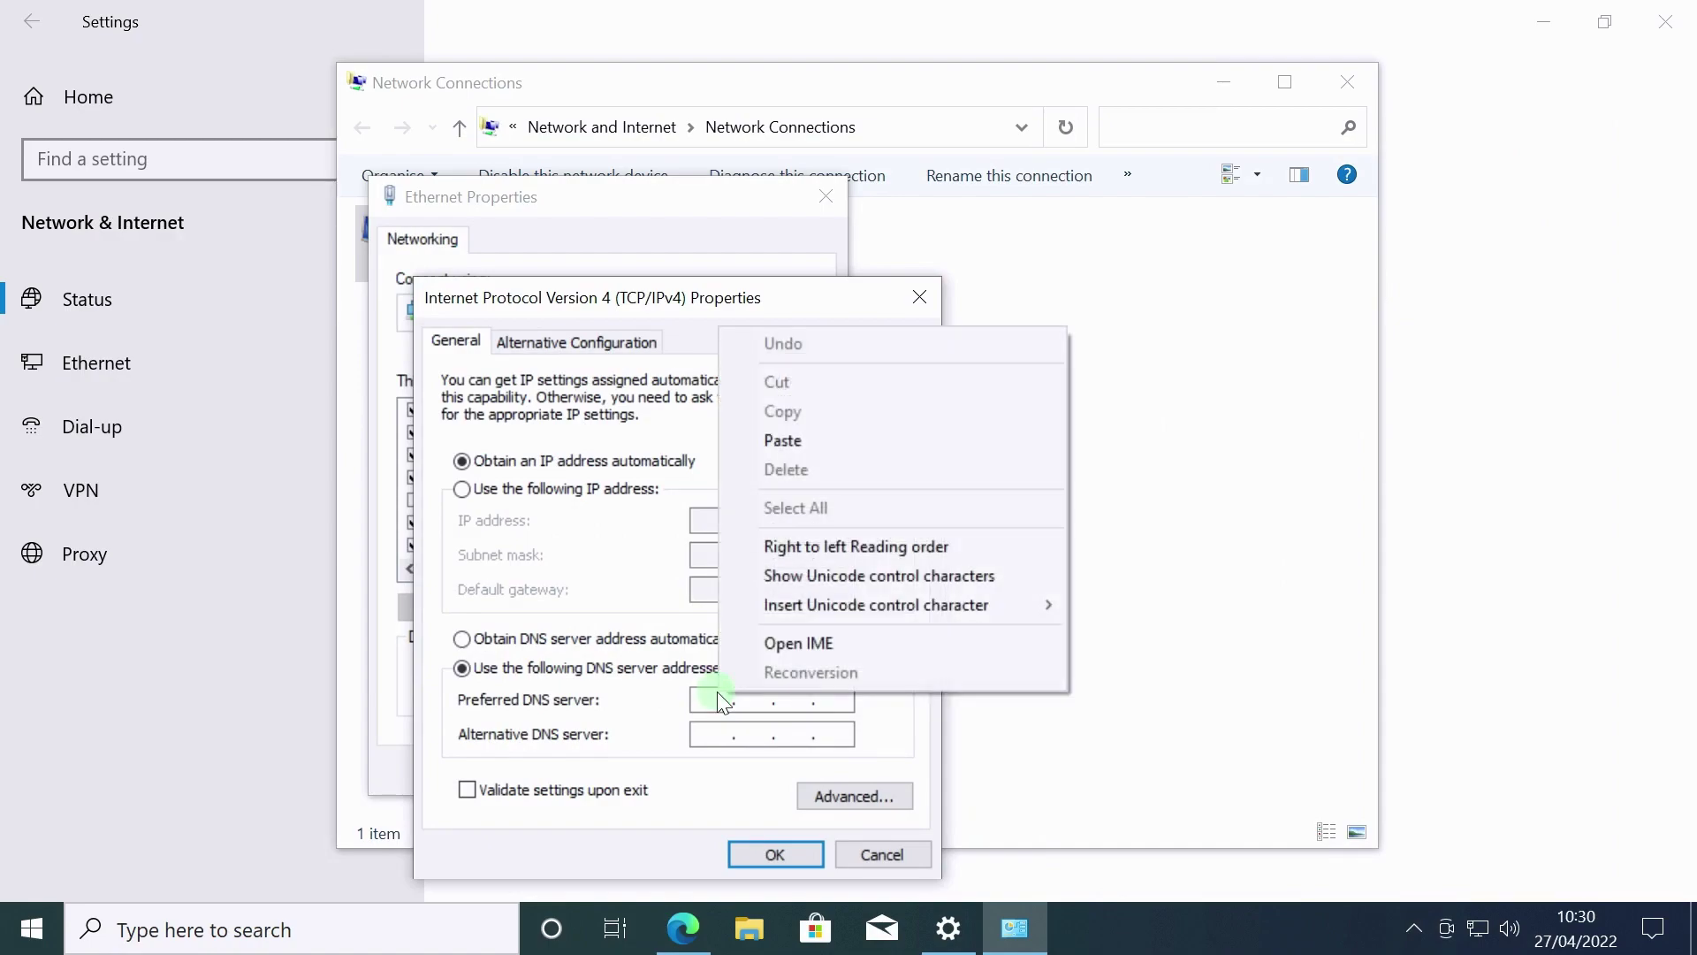
left_click(792, 445)
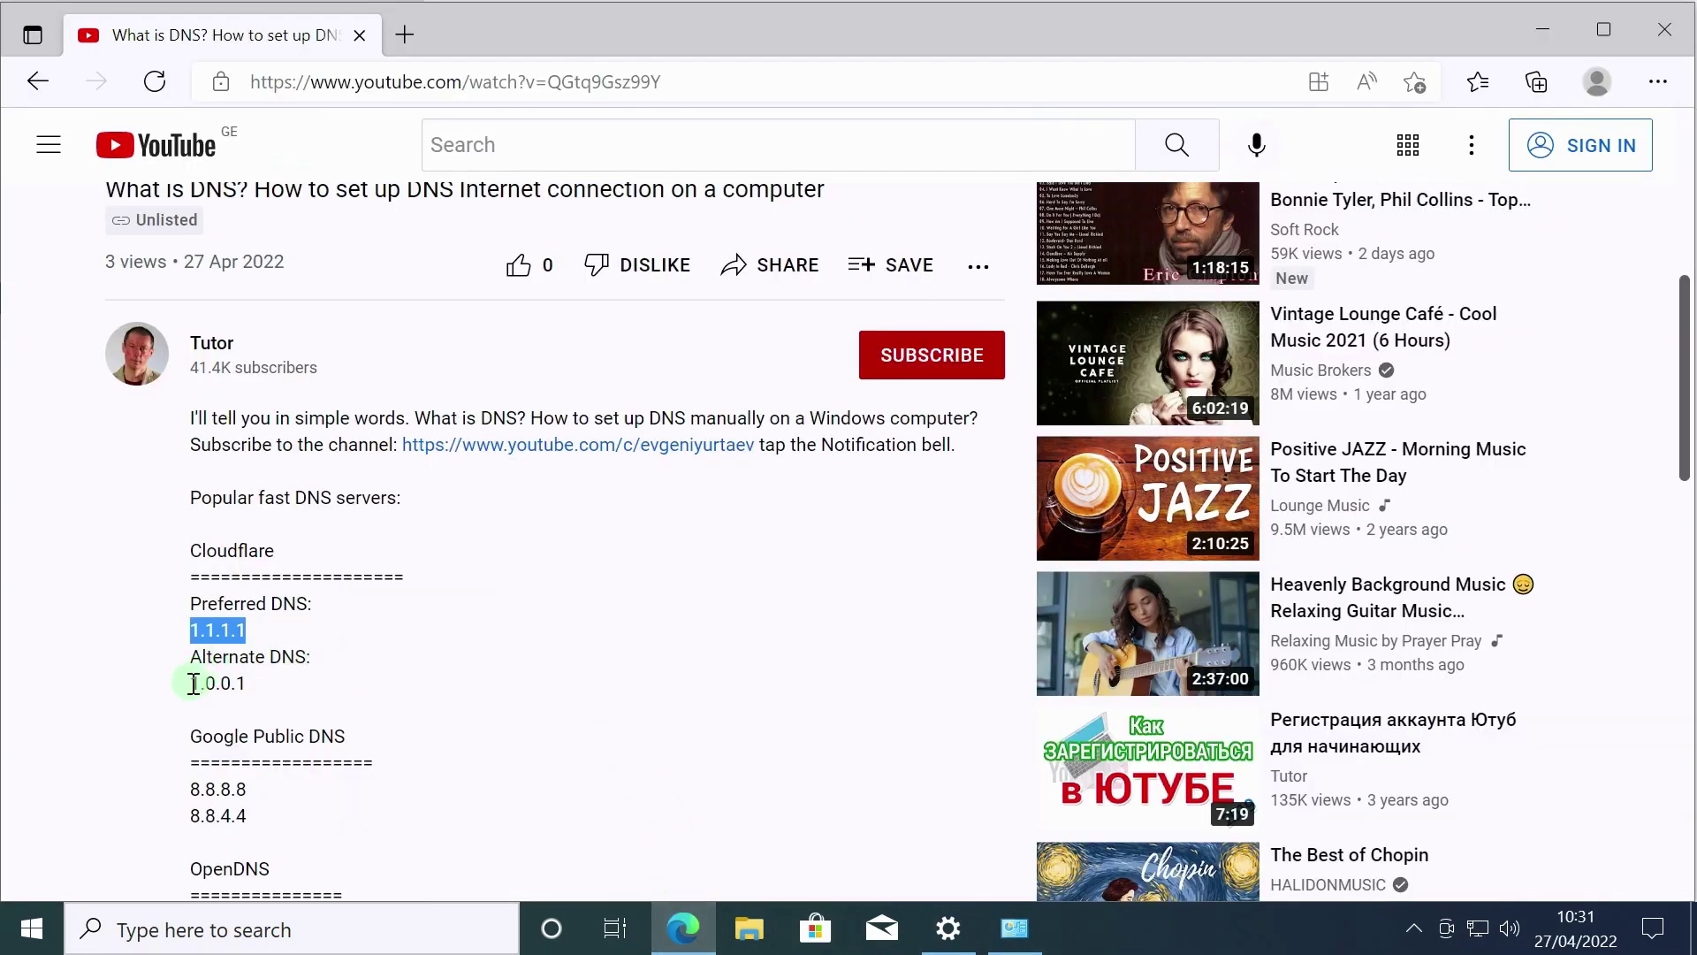
Copy Cloudflare's alternate DNS address 1.0.0.1 from the video description.
left_click_drag(193, 684, 245, 683)
key("ctrl+c")
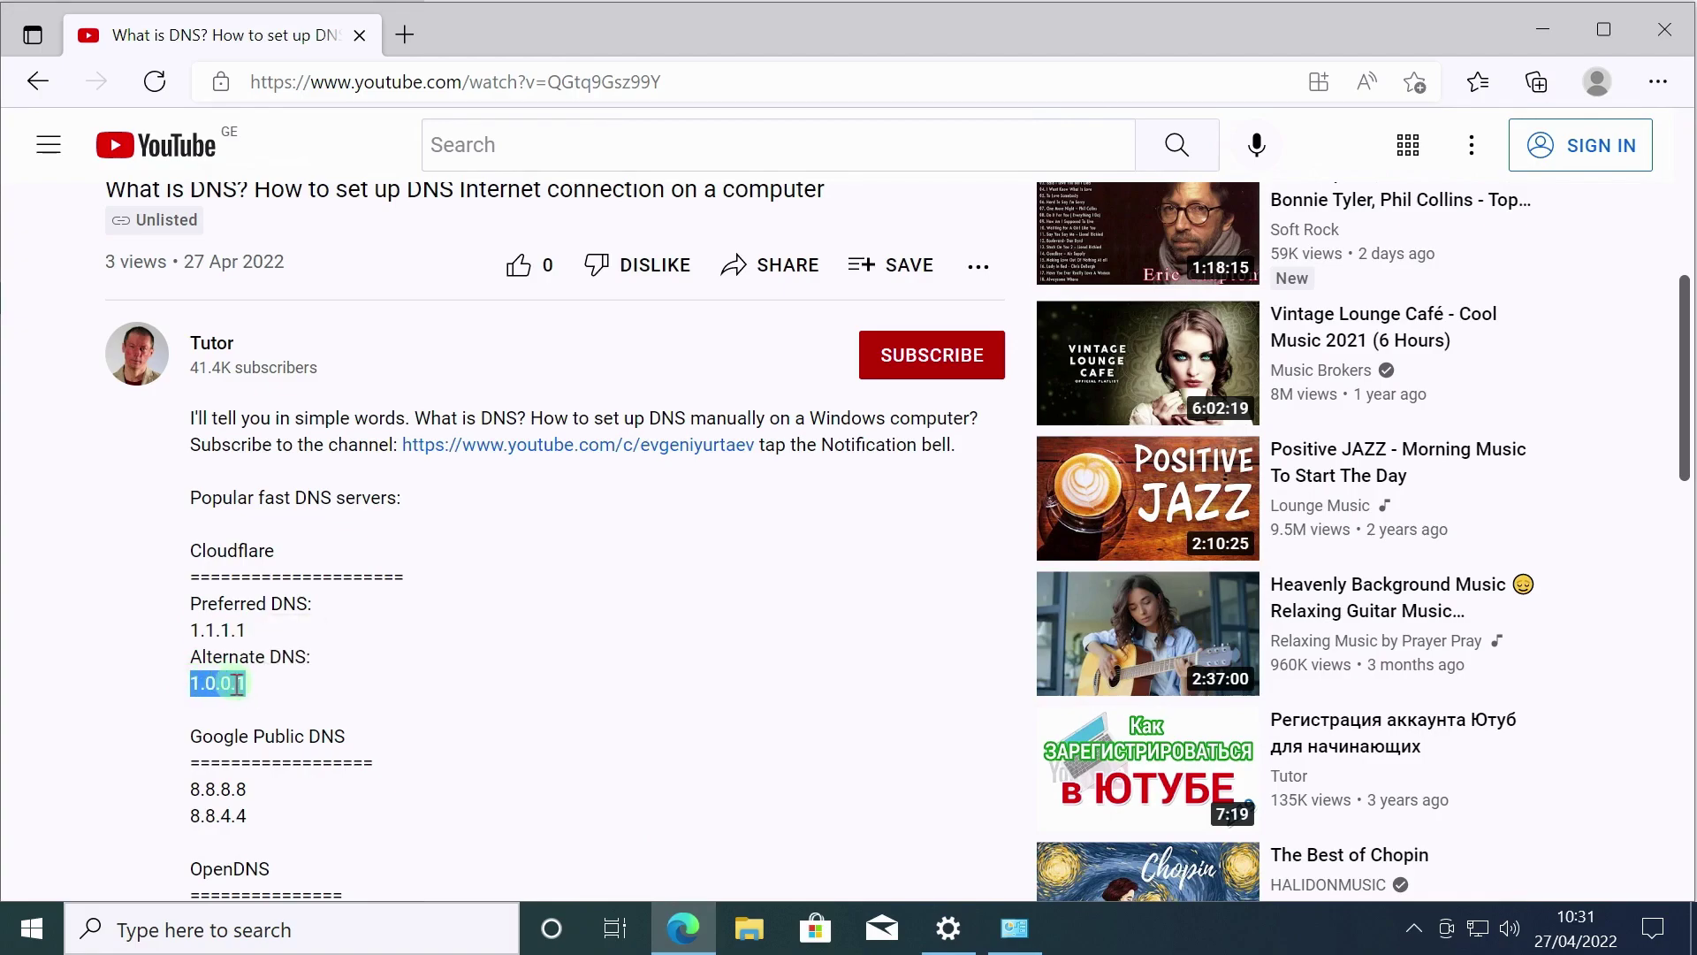
right_click(237, 683)
left_click(369, 128)
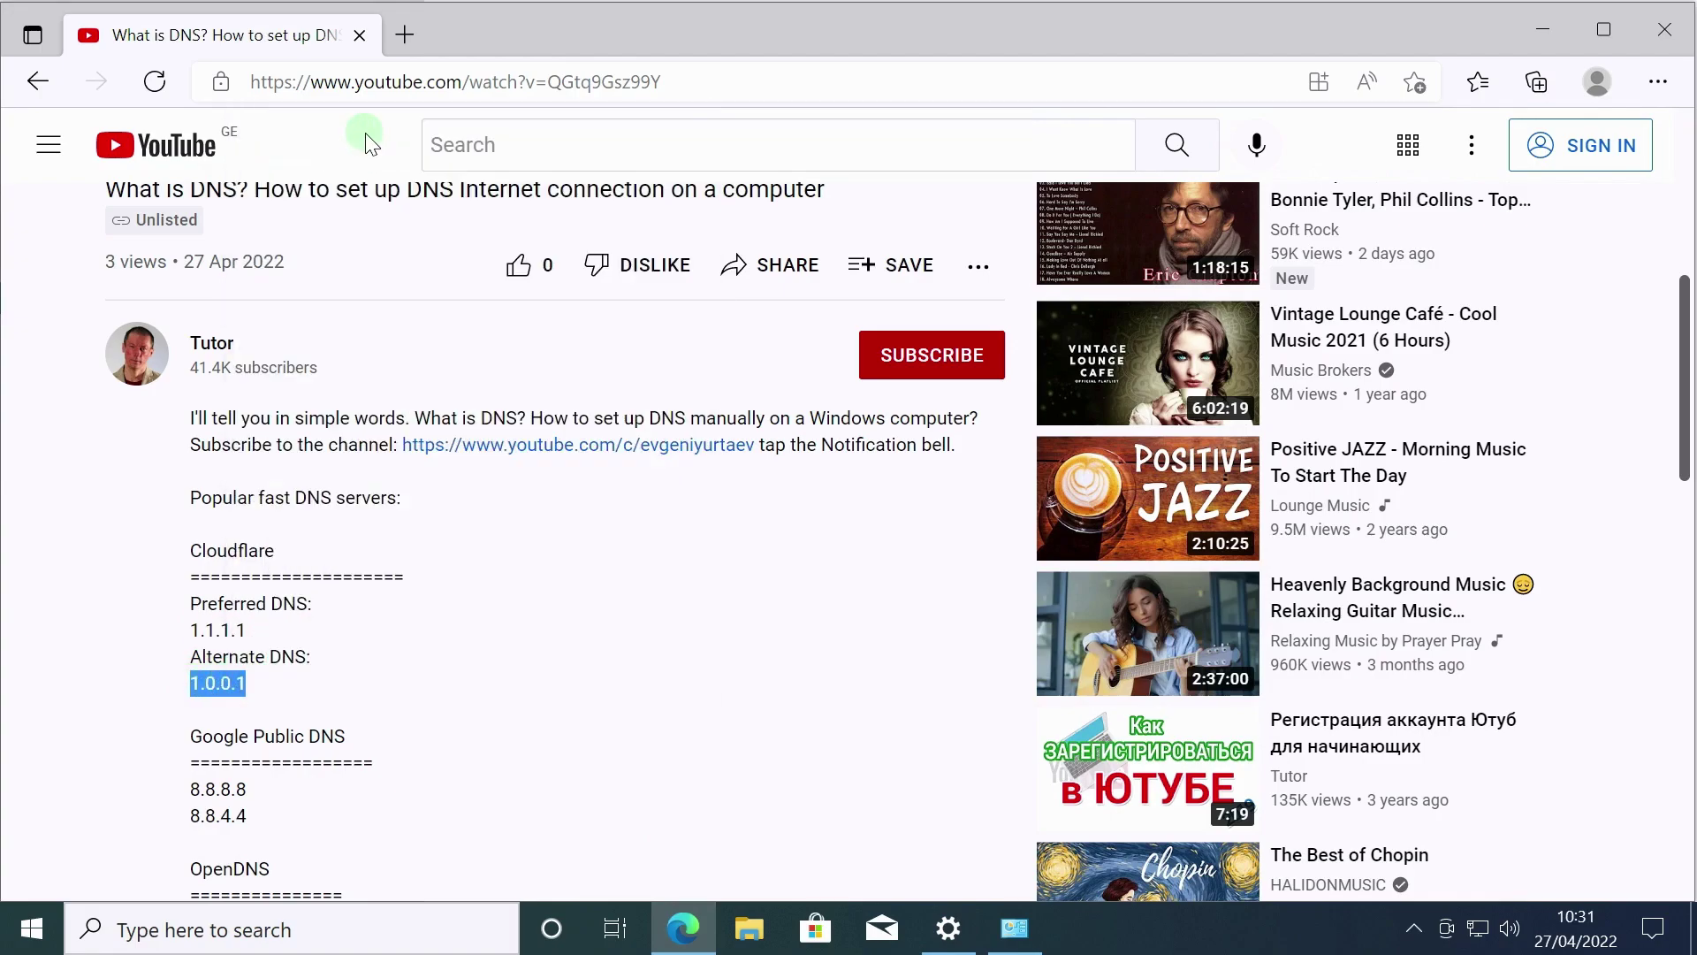
Paste 1.0.0.1 as the Alternate DNS server, confirm with OK, and close Ethernet Properties.
left_click(1557, 35)
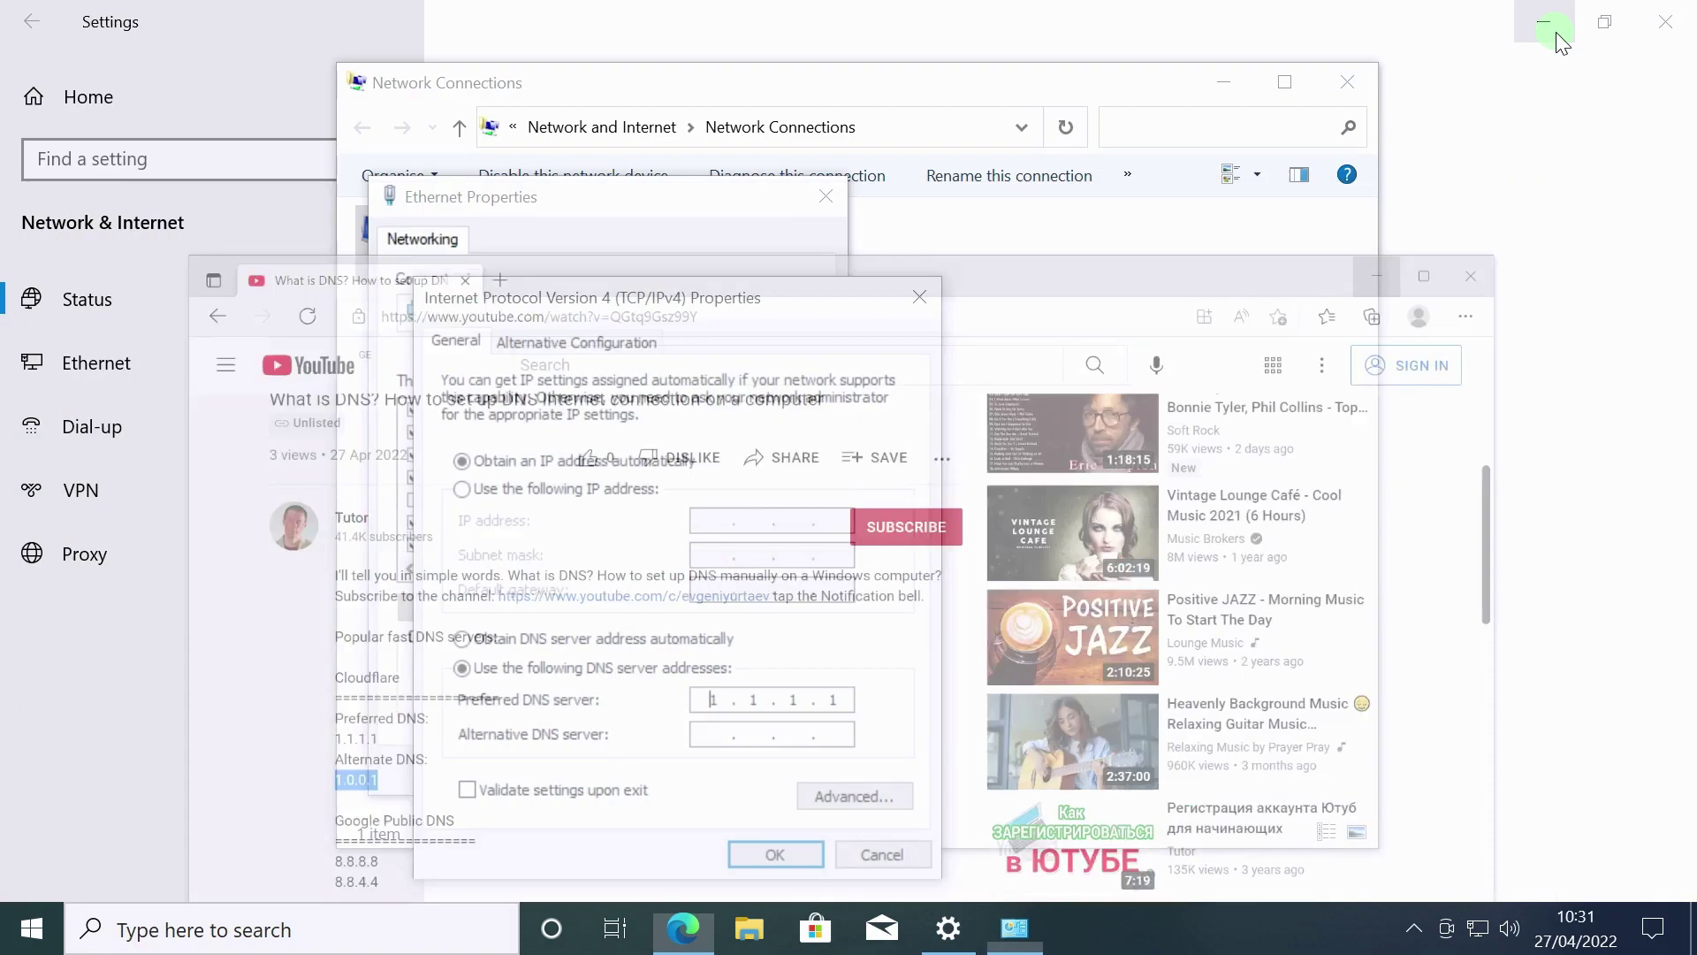
left_click(711, 734)
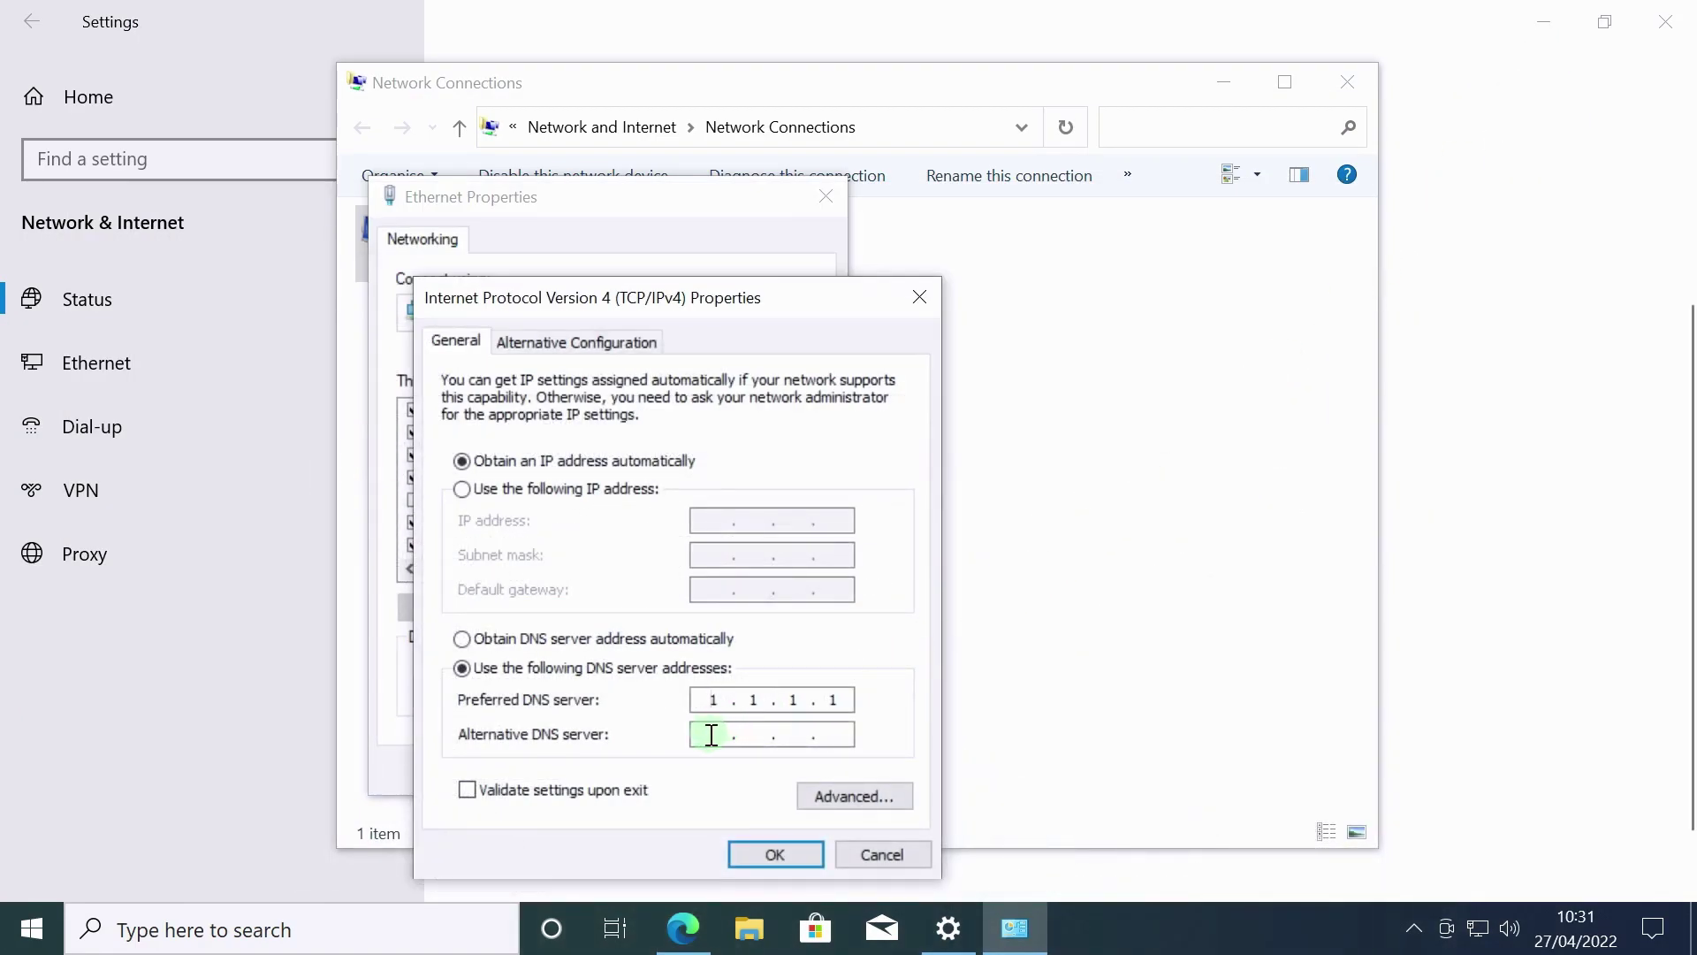
right_click(712, 735)
left_click(776, 482)
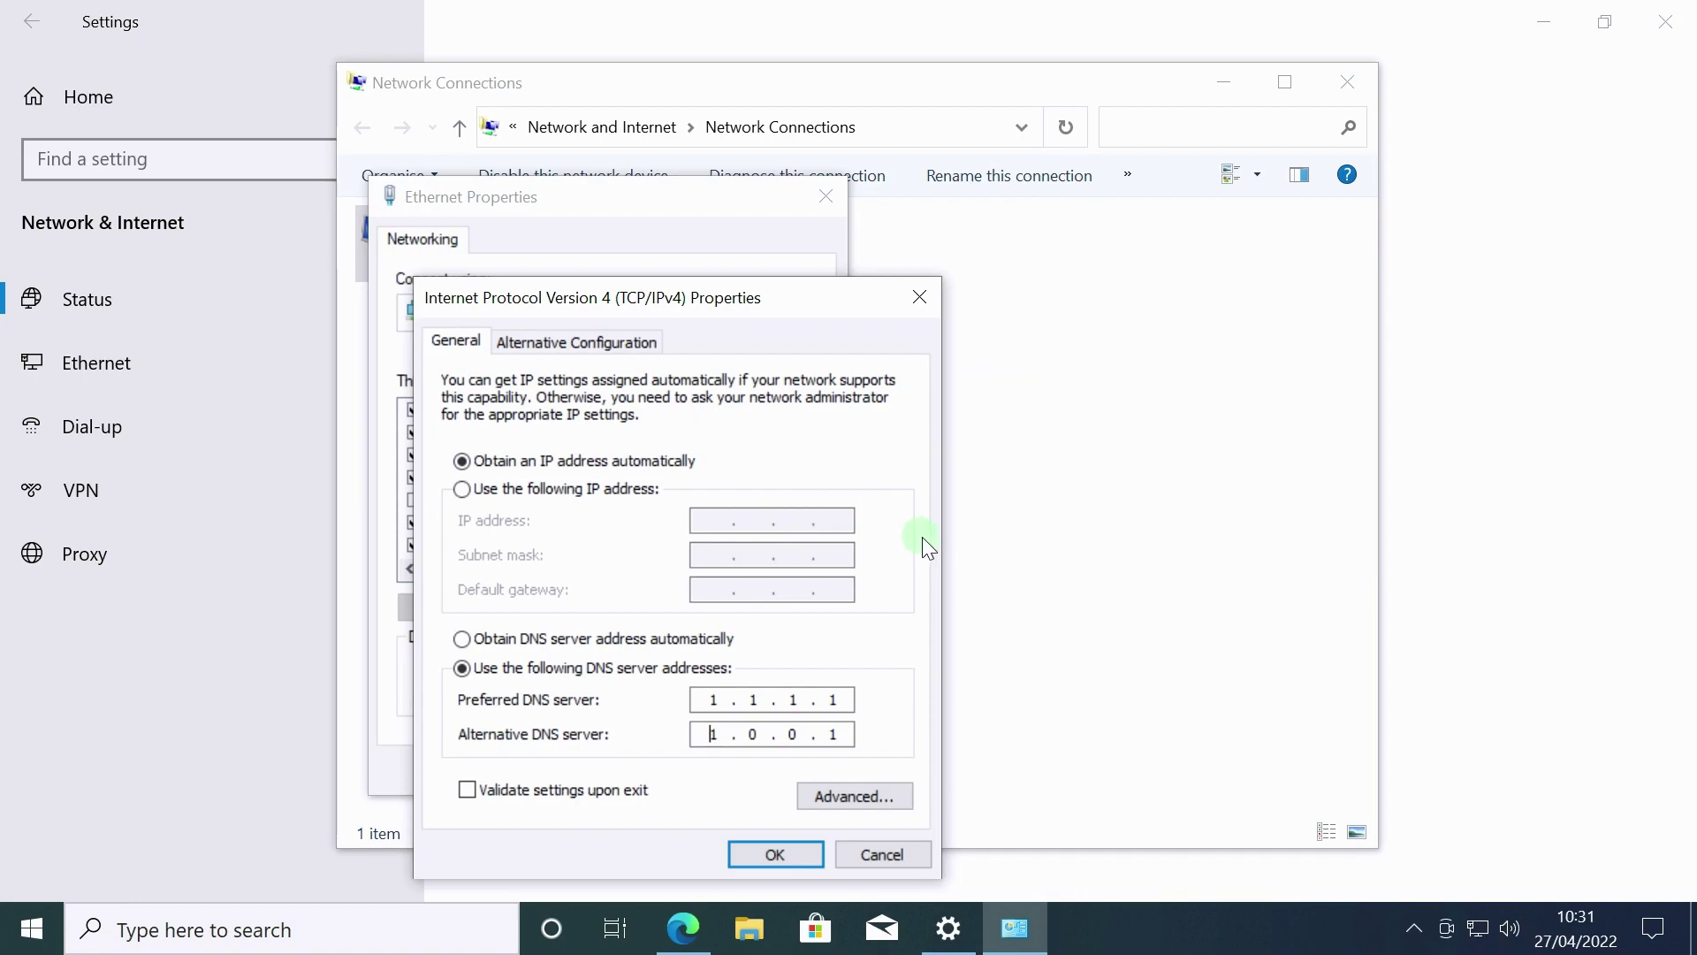
left_click(782, 854)
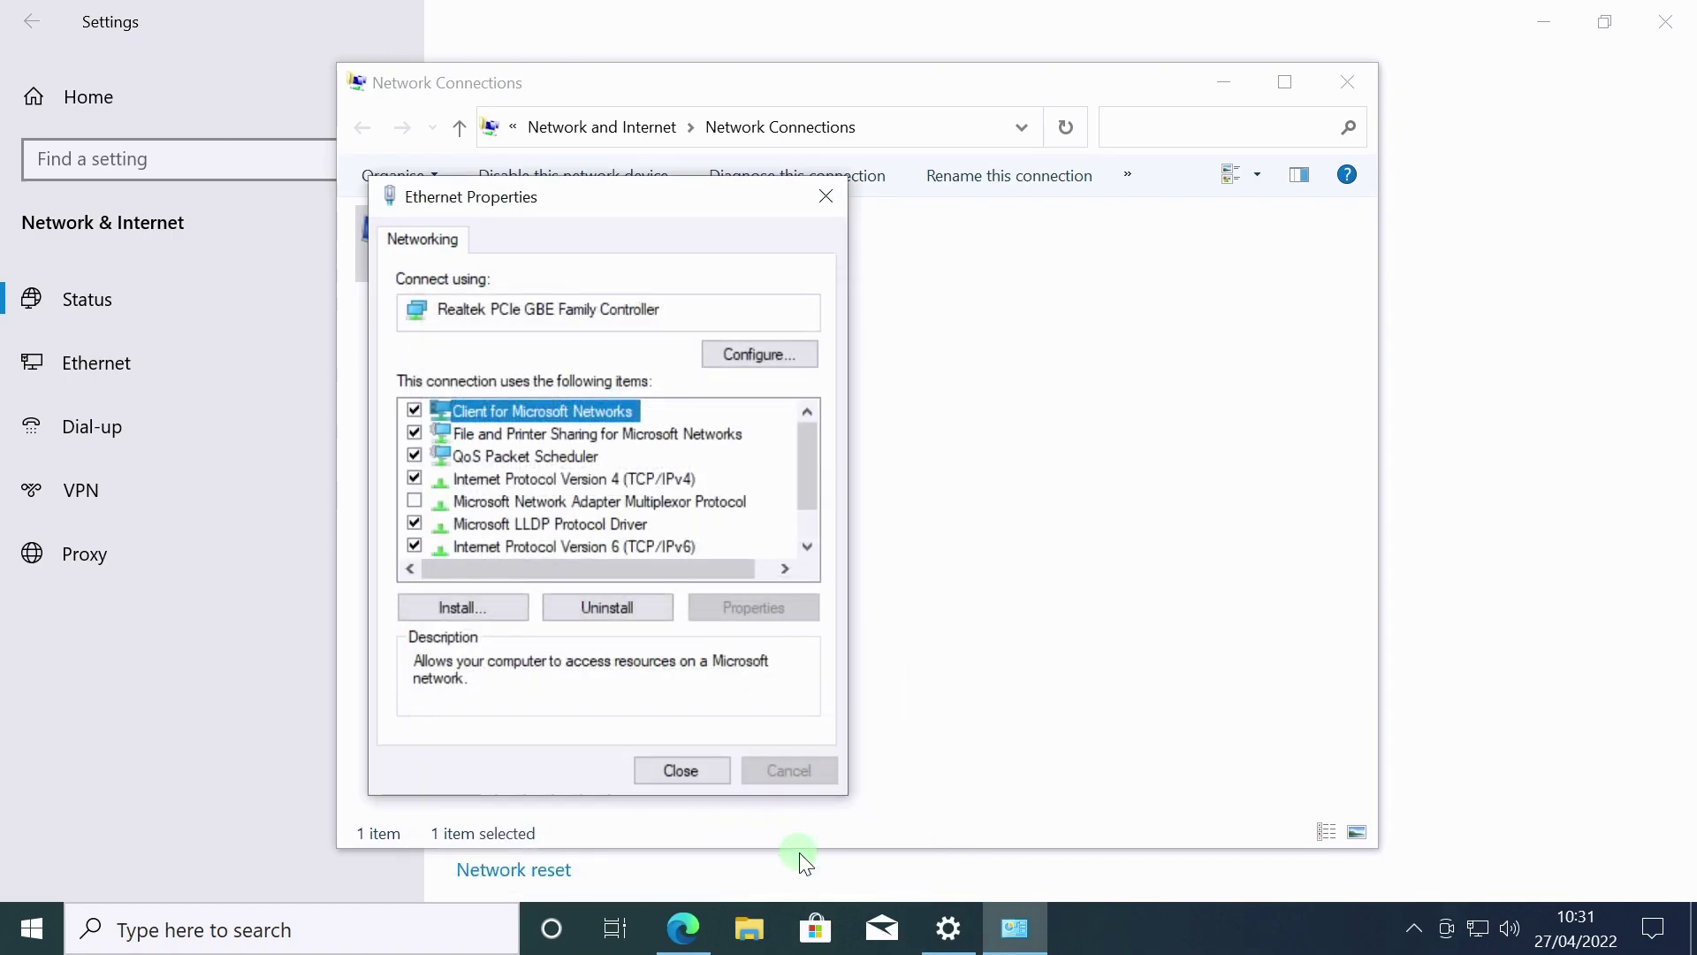
left_click(684, 771)
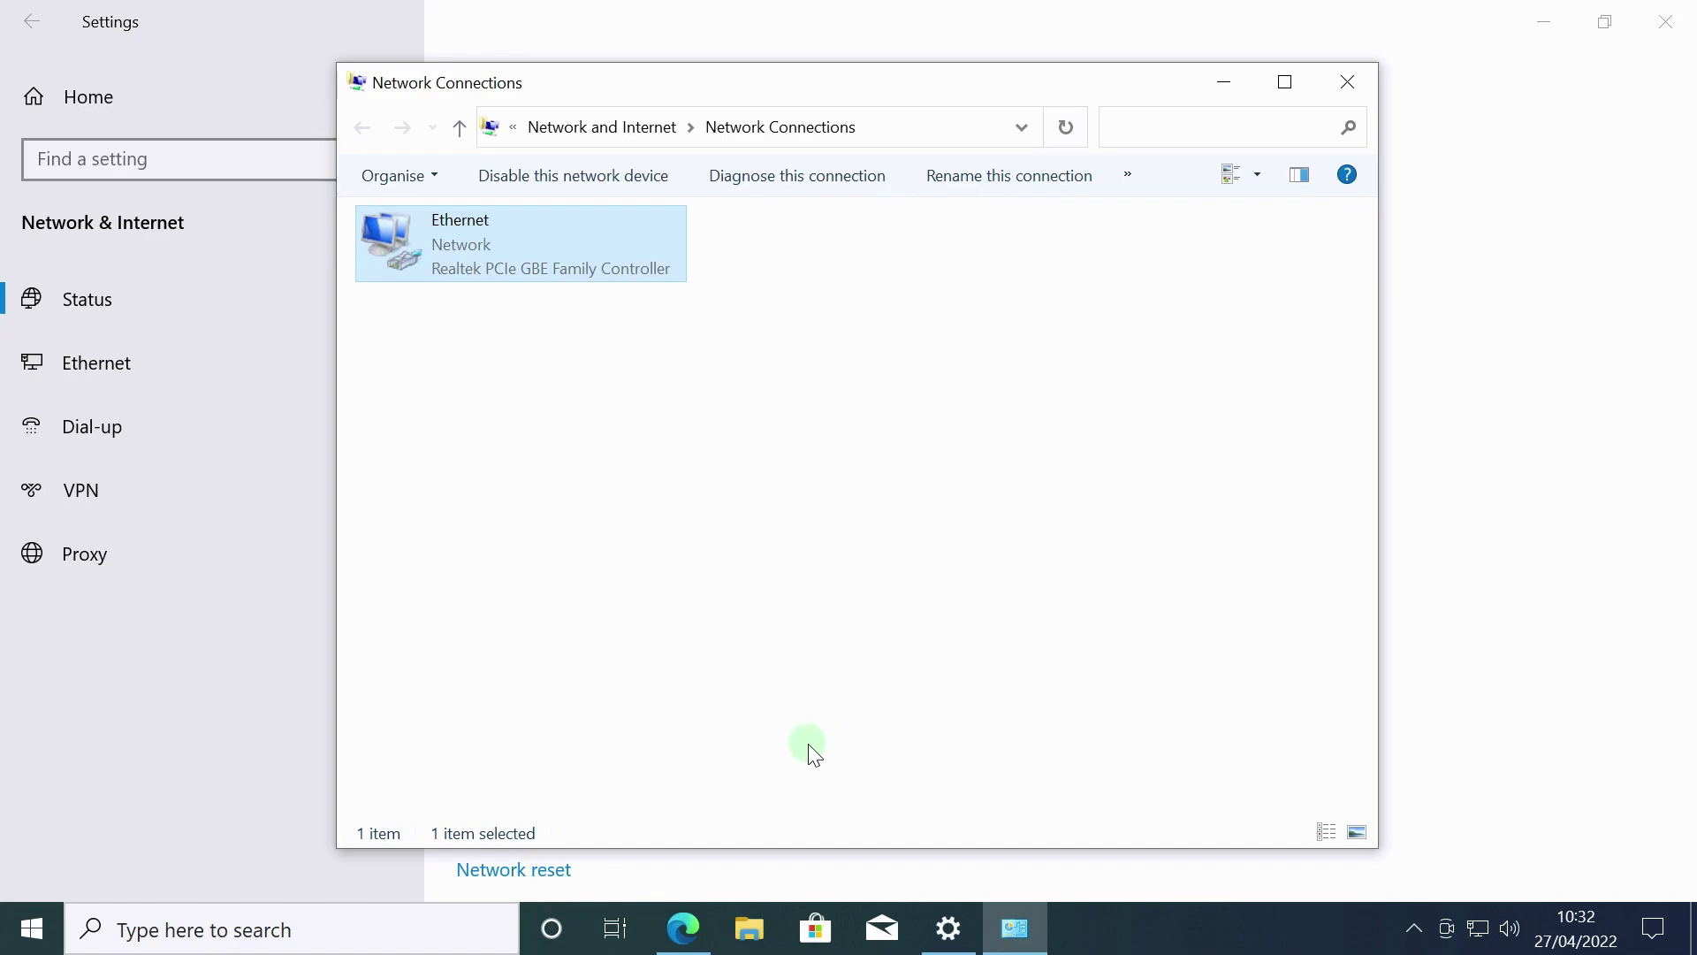
Verify Ethernet IP settings show manual DNS 1.1.1.1 and 1.0.0.1, then close Settings.
left_click(1352, 97)
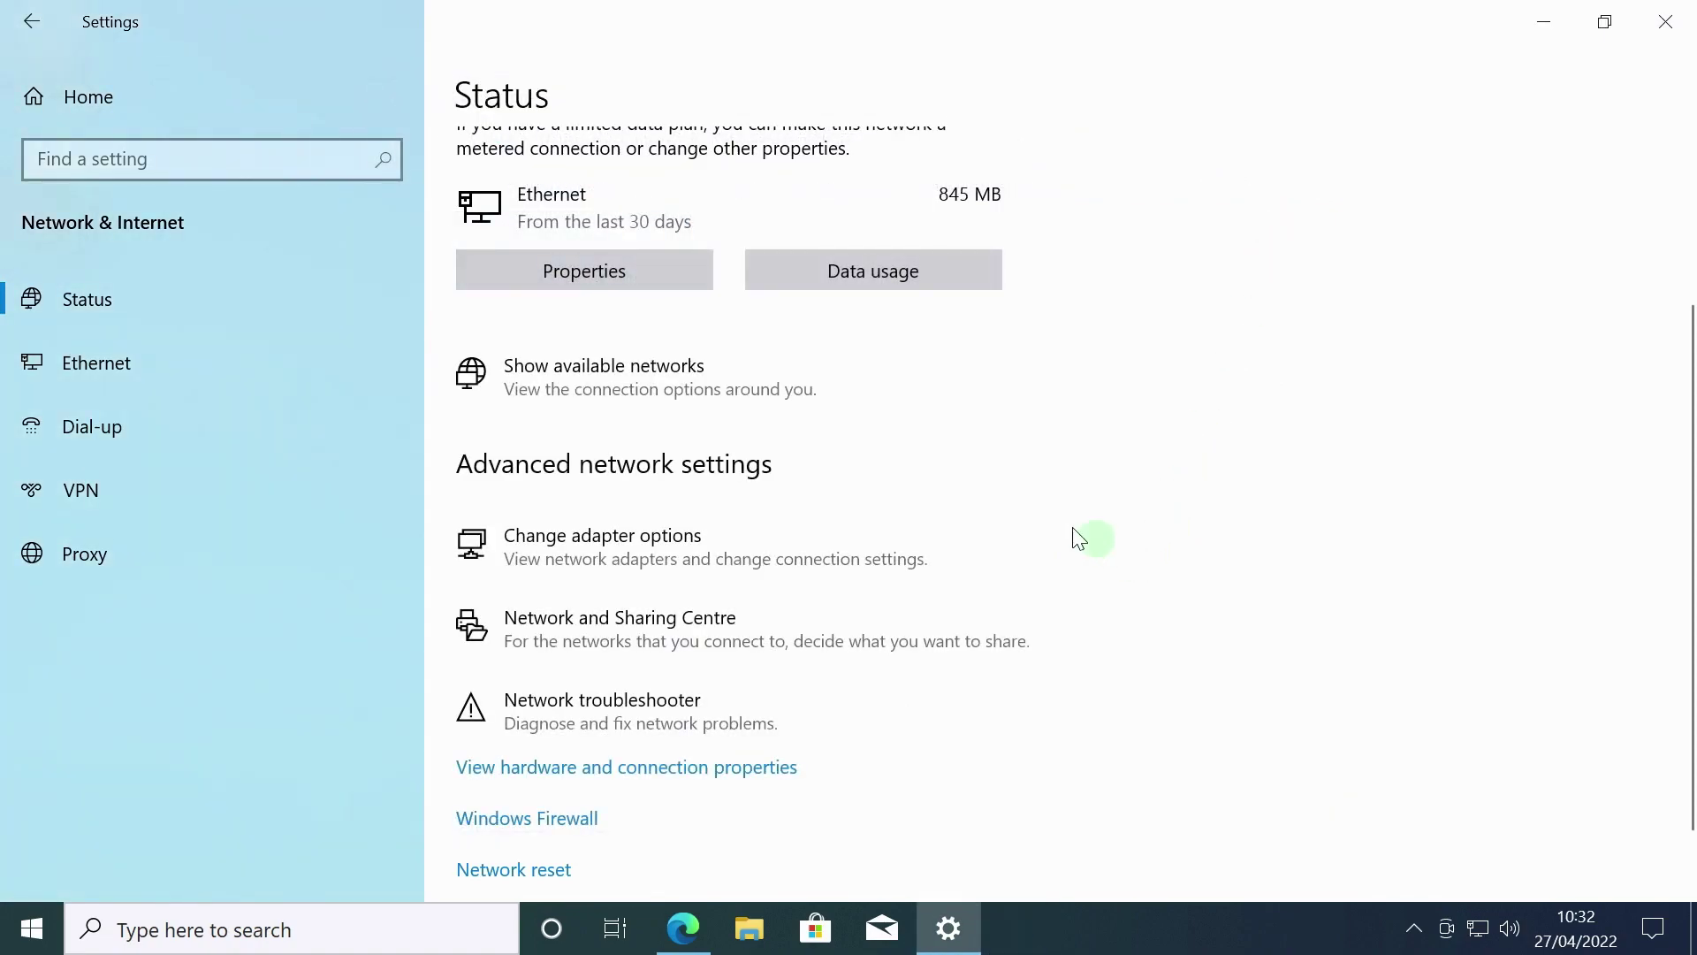
left_click(640, 278)
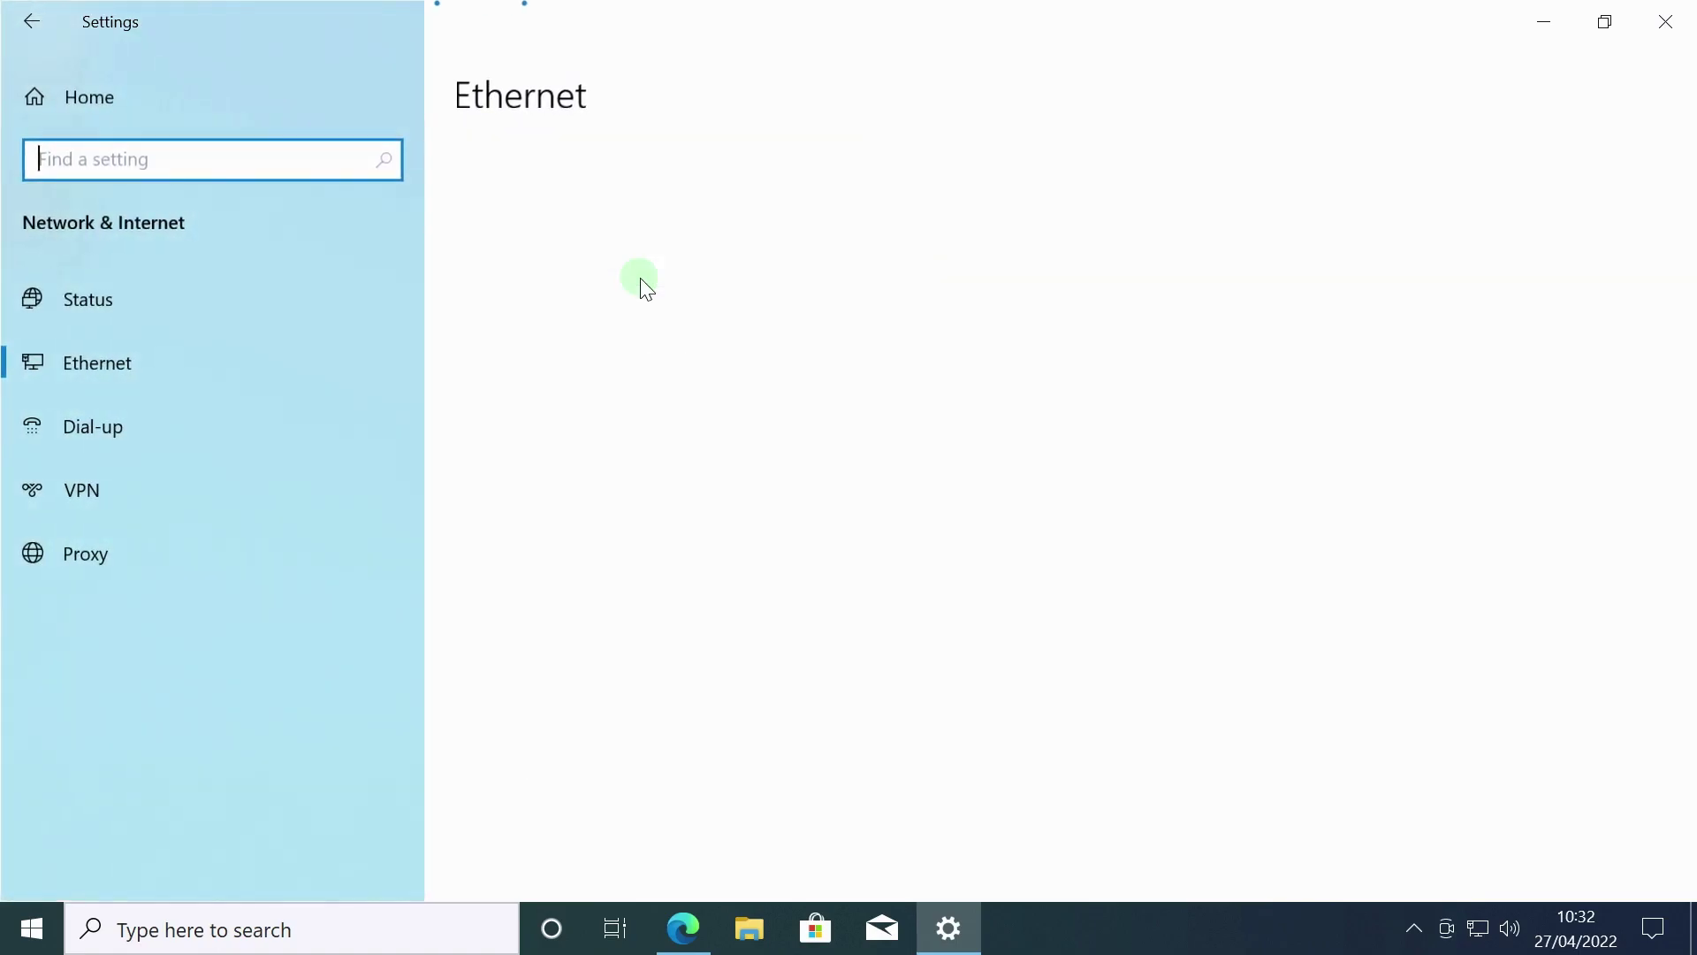
scroll(1041, 364, "down", 1)
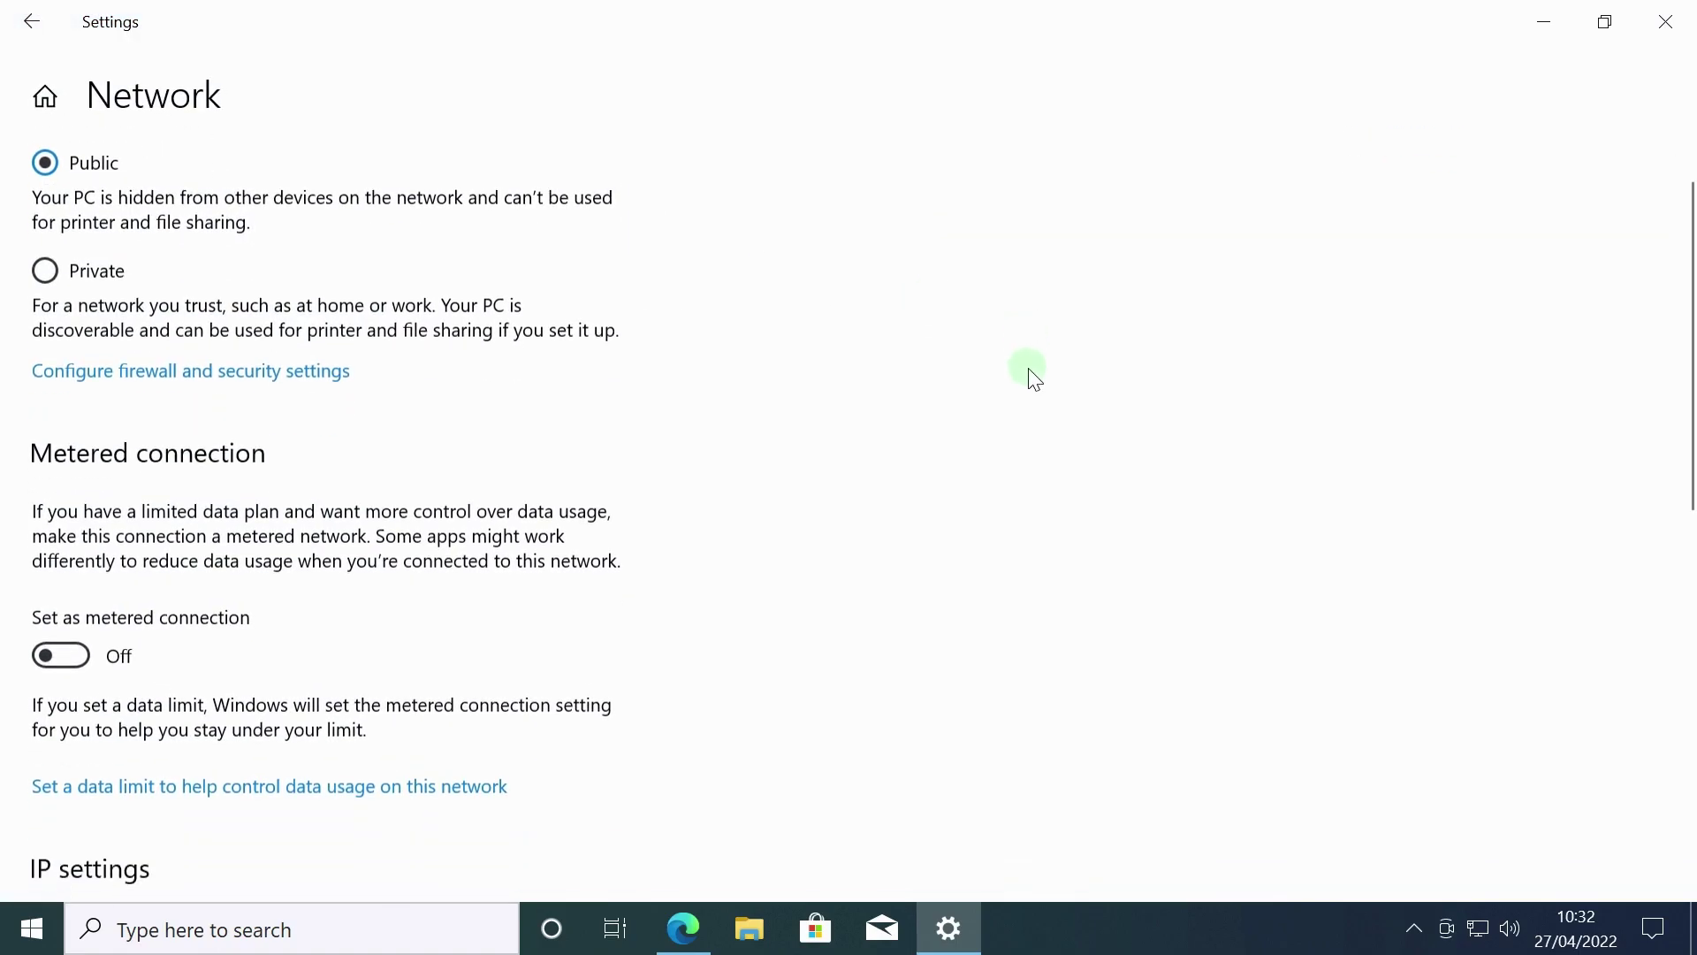
scroll(1039, 369, "down", 2)
scroll(1035, 374, "down", 3)
scroll(1035, 380, "down", 2)
scroll(1034, 380, "up", 1)
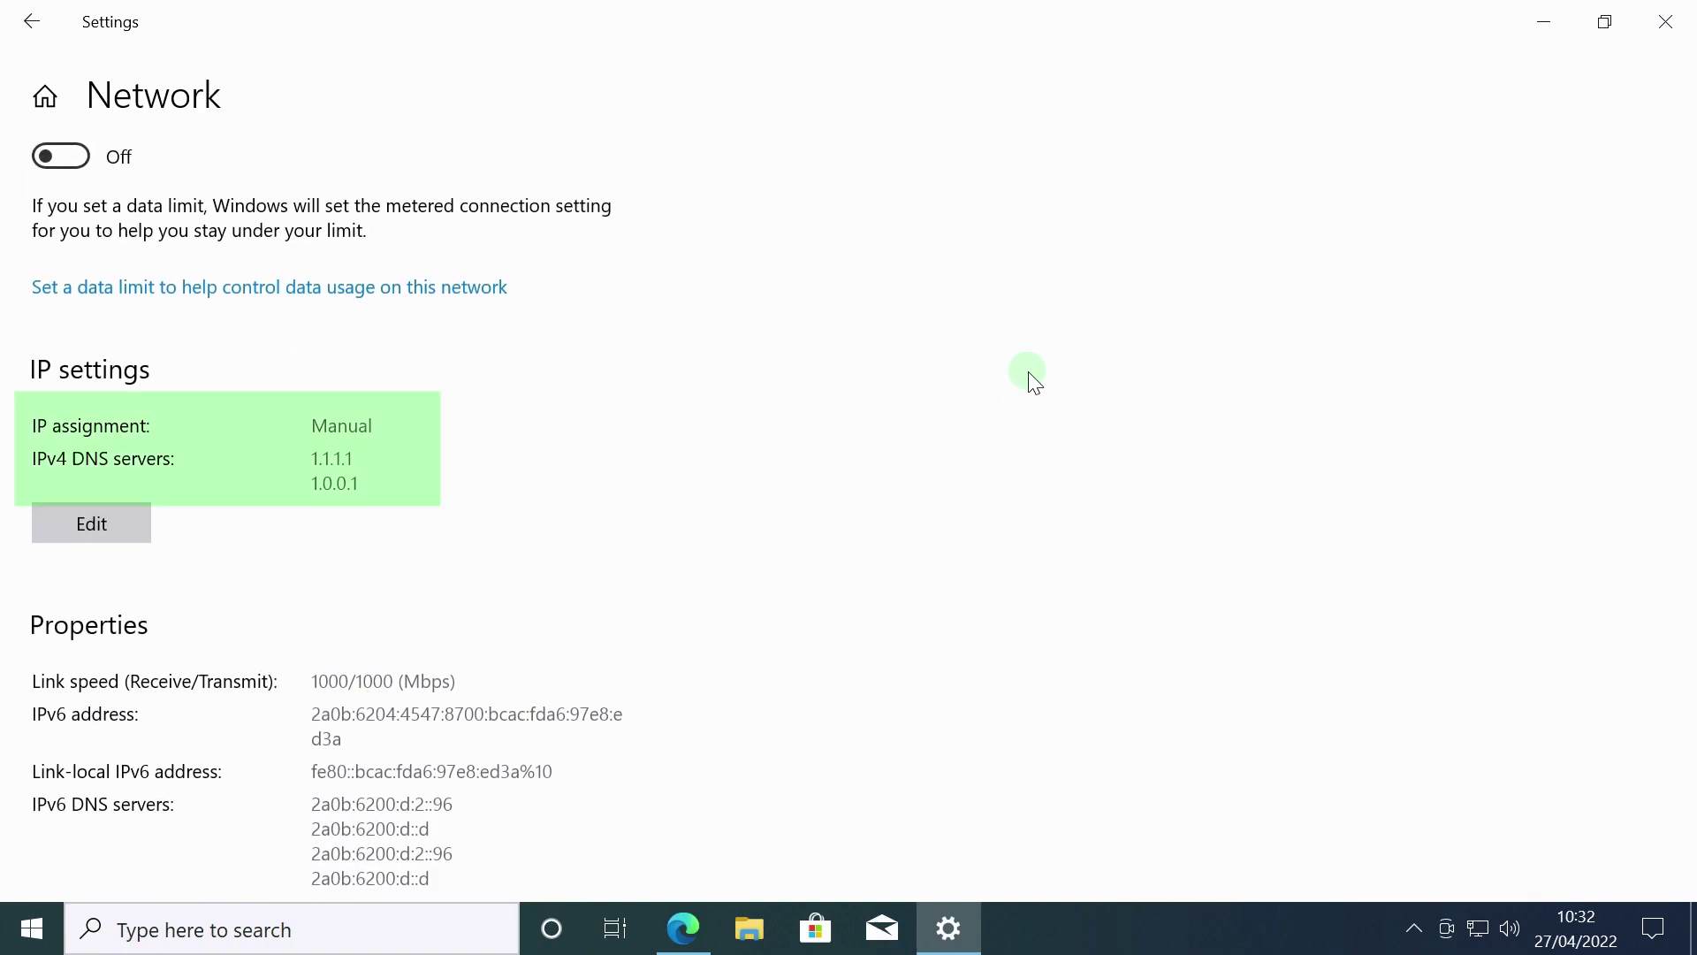
left_click(1667, 37)
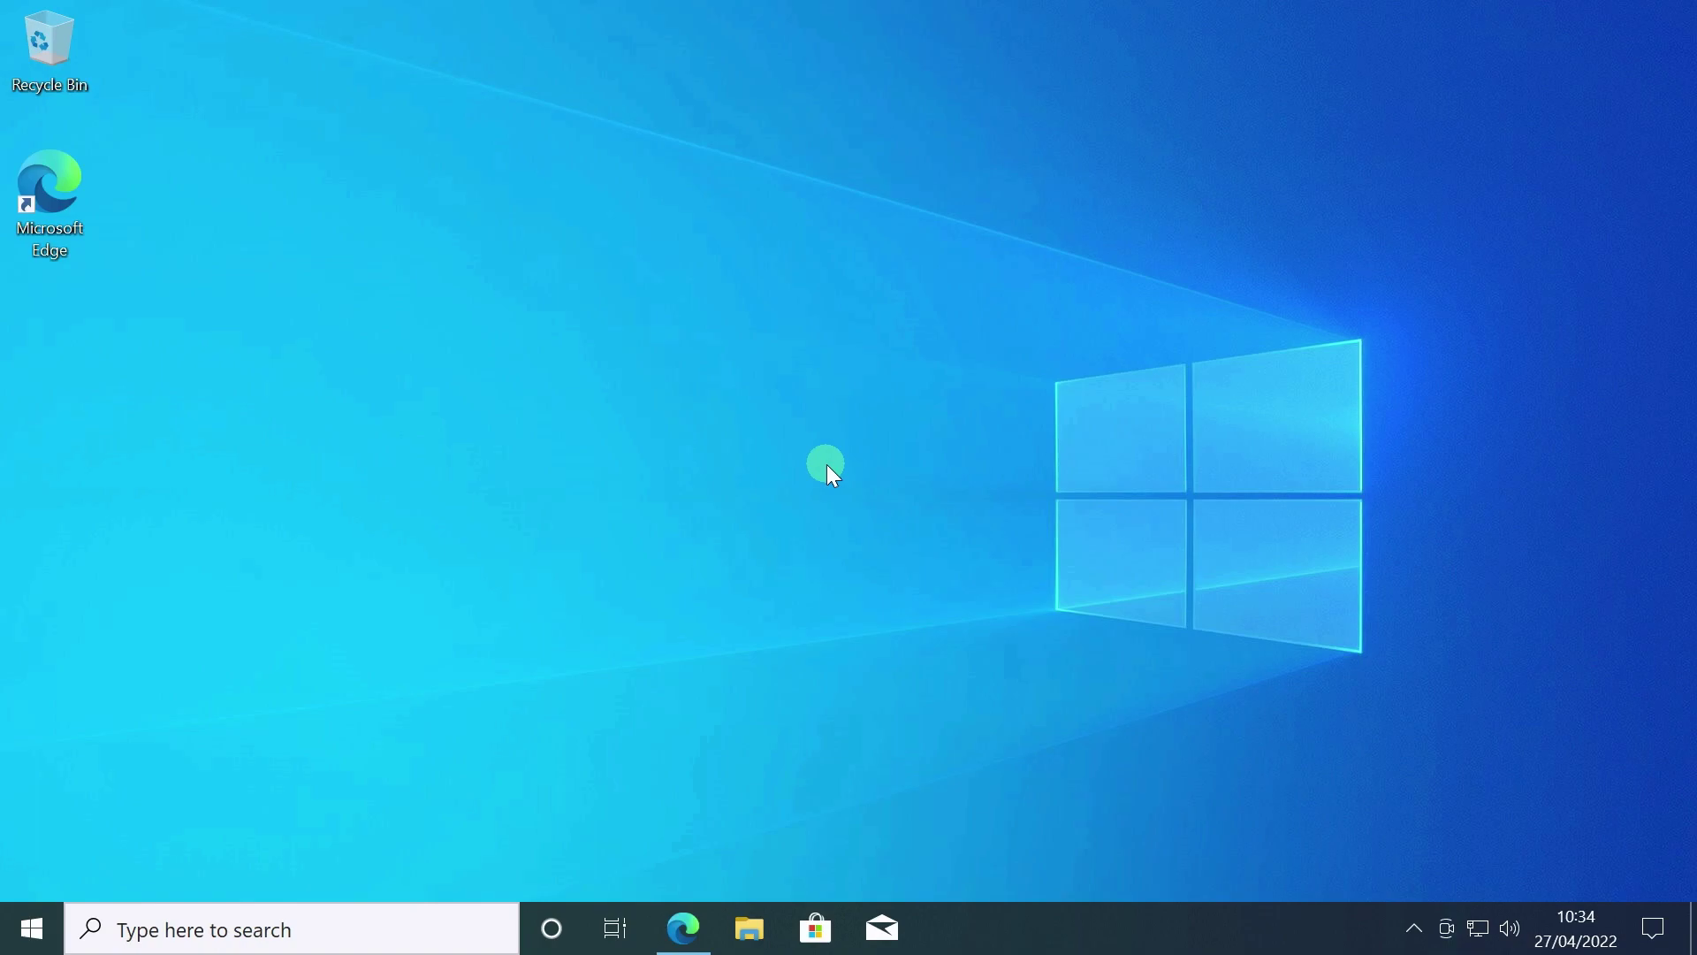
Reopen Settings from Start to the Network & Internet Ethernet page and its adapter list.
left_click(27, 923)
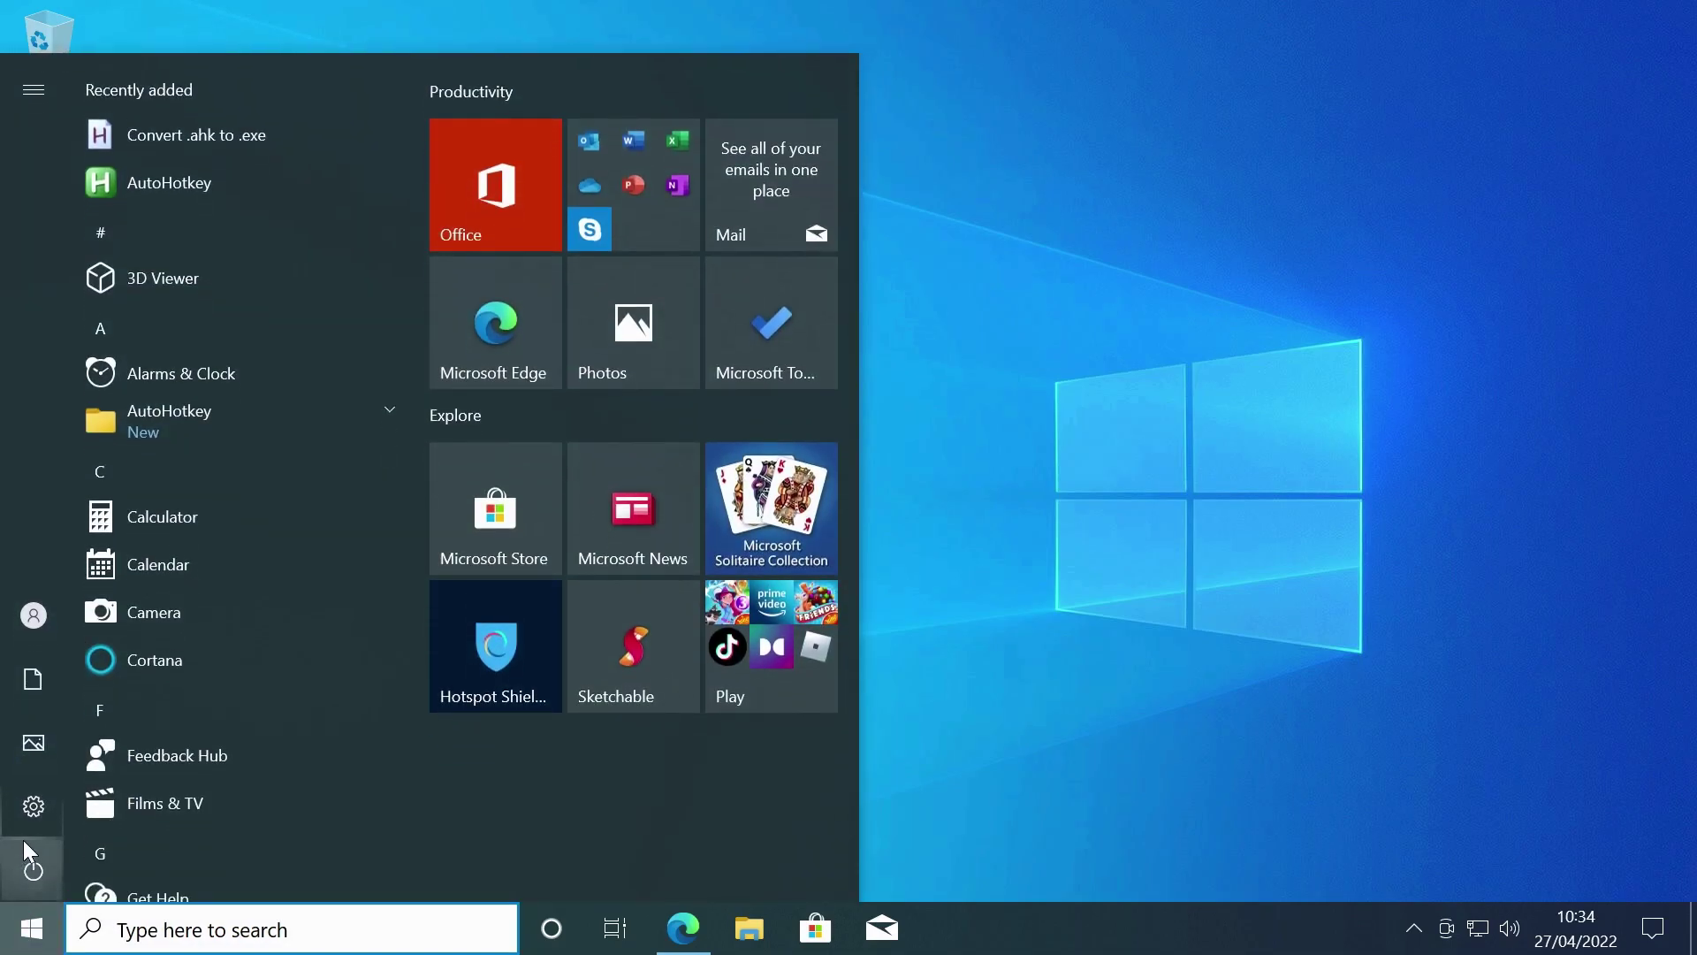
left_click(25, 811)
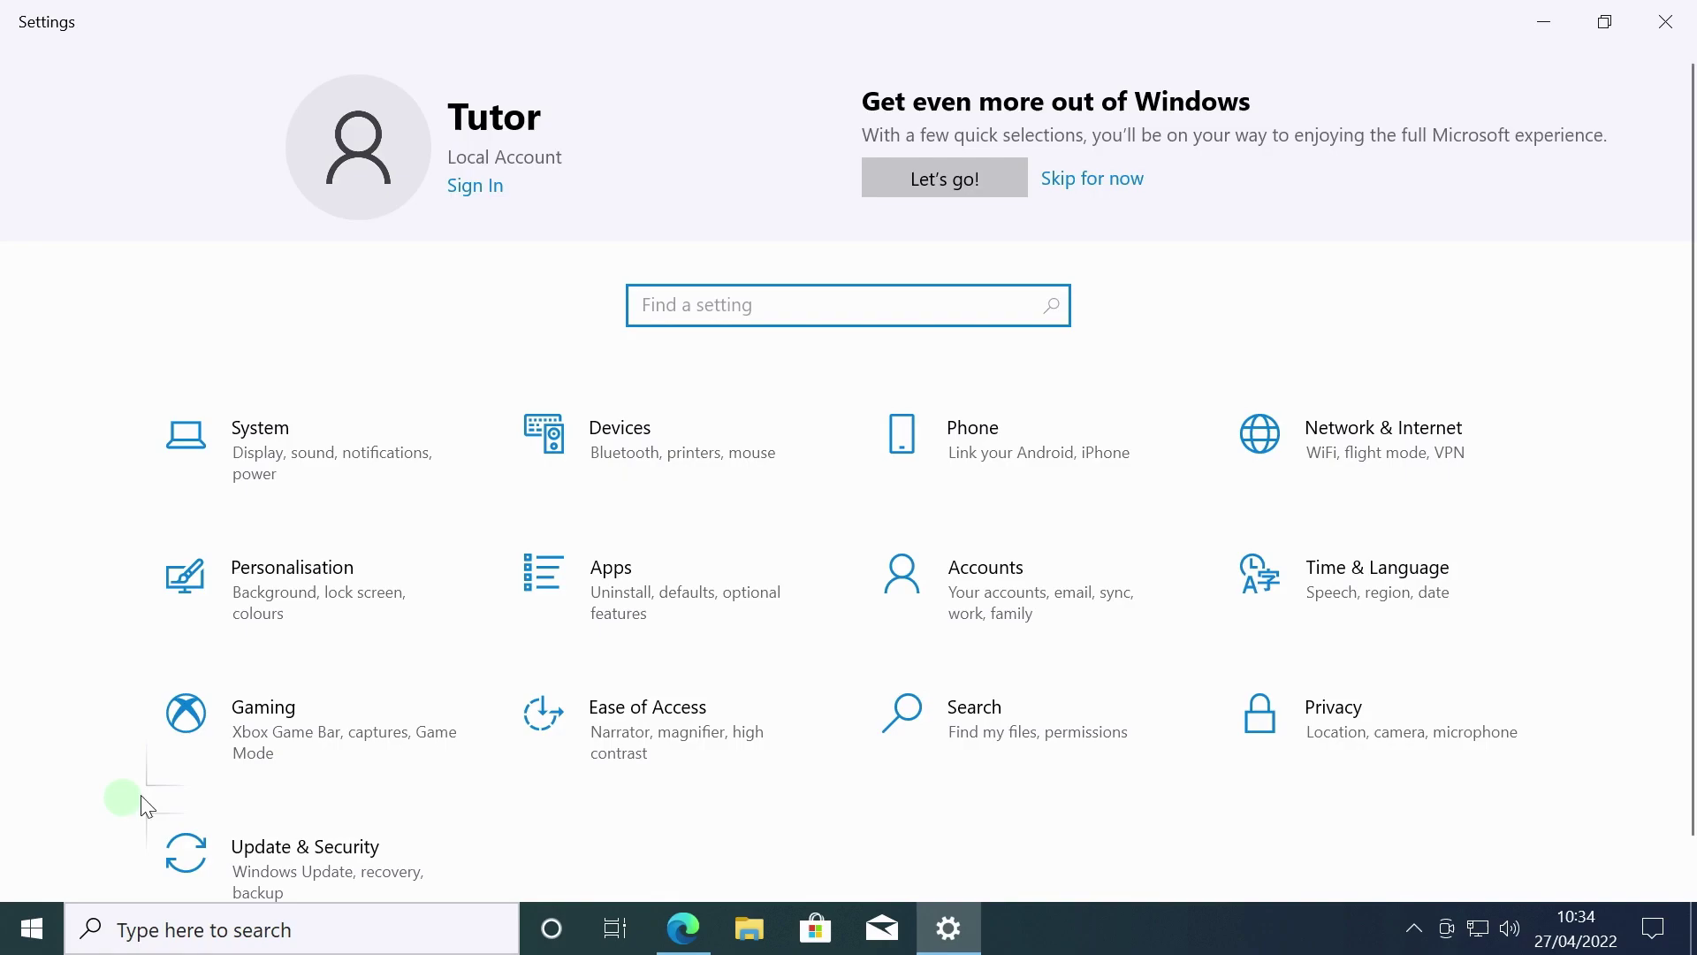
left_click(1371, 458)
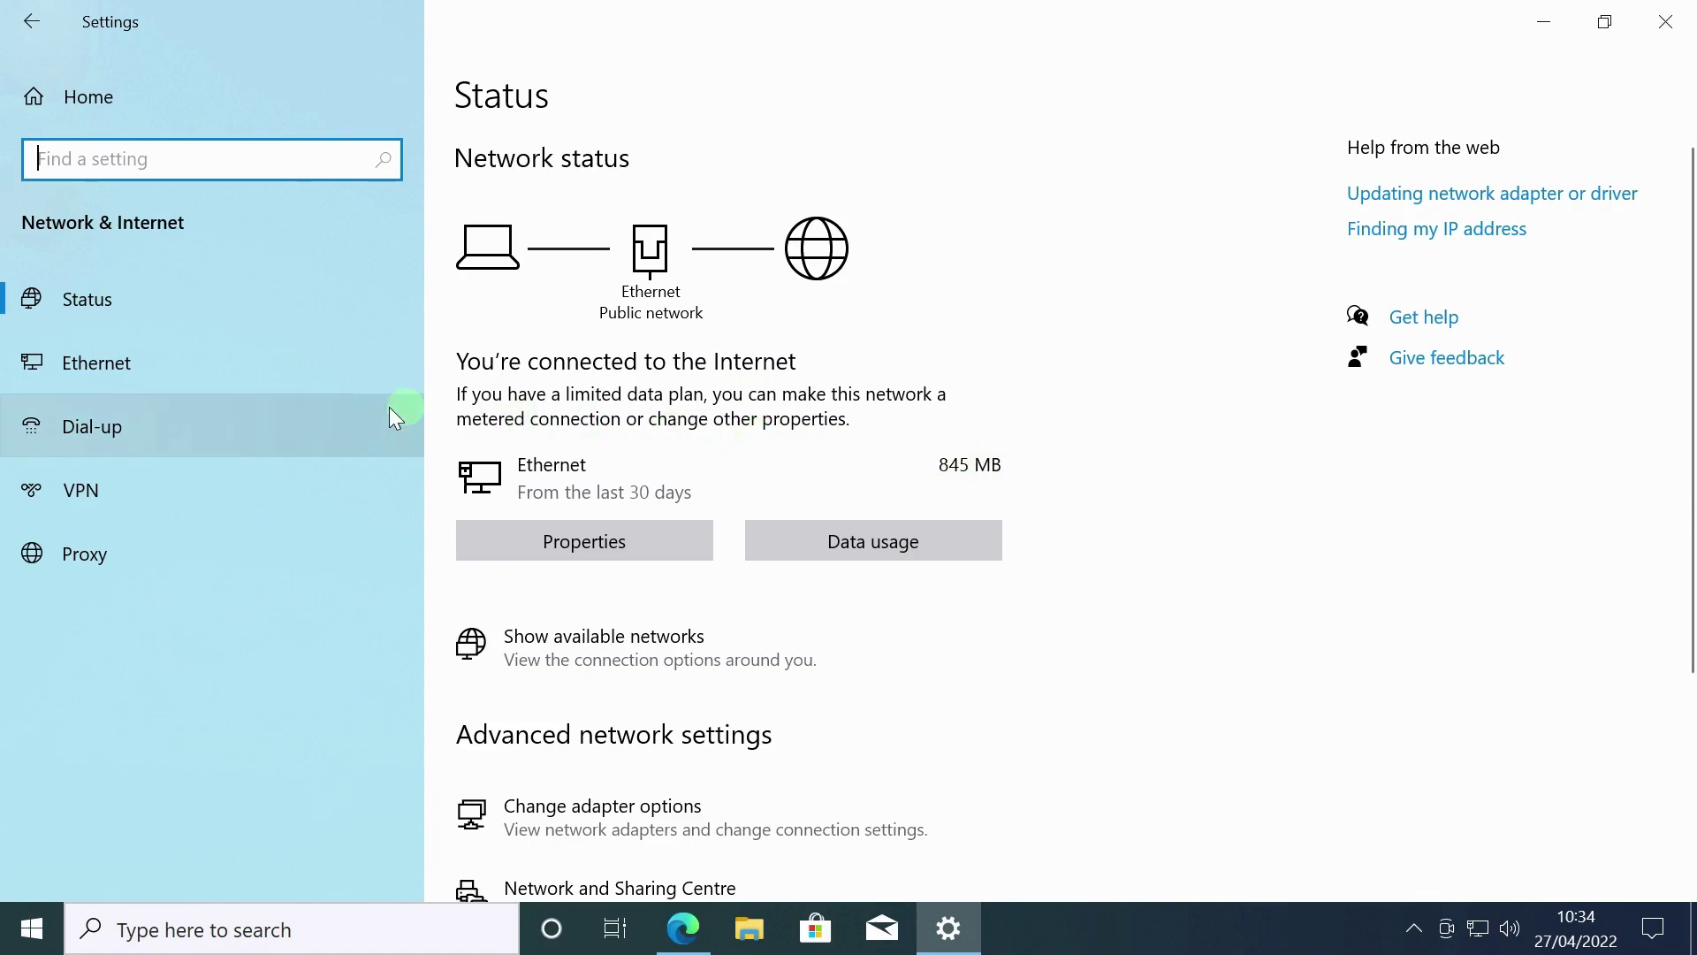
left_click(141, 364)
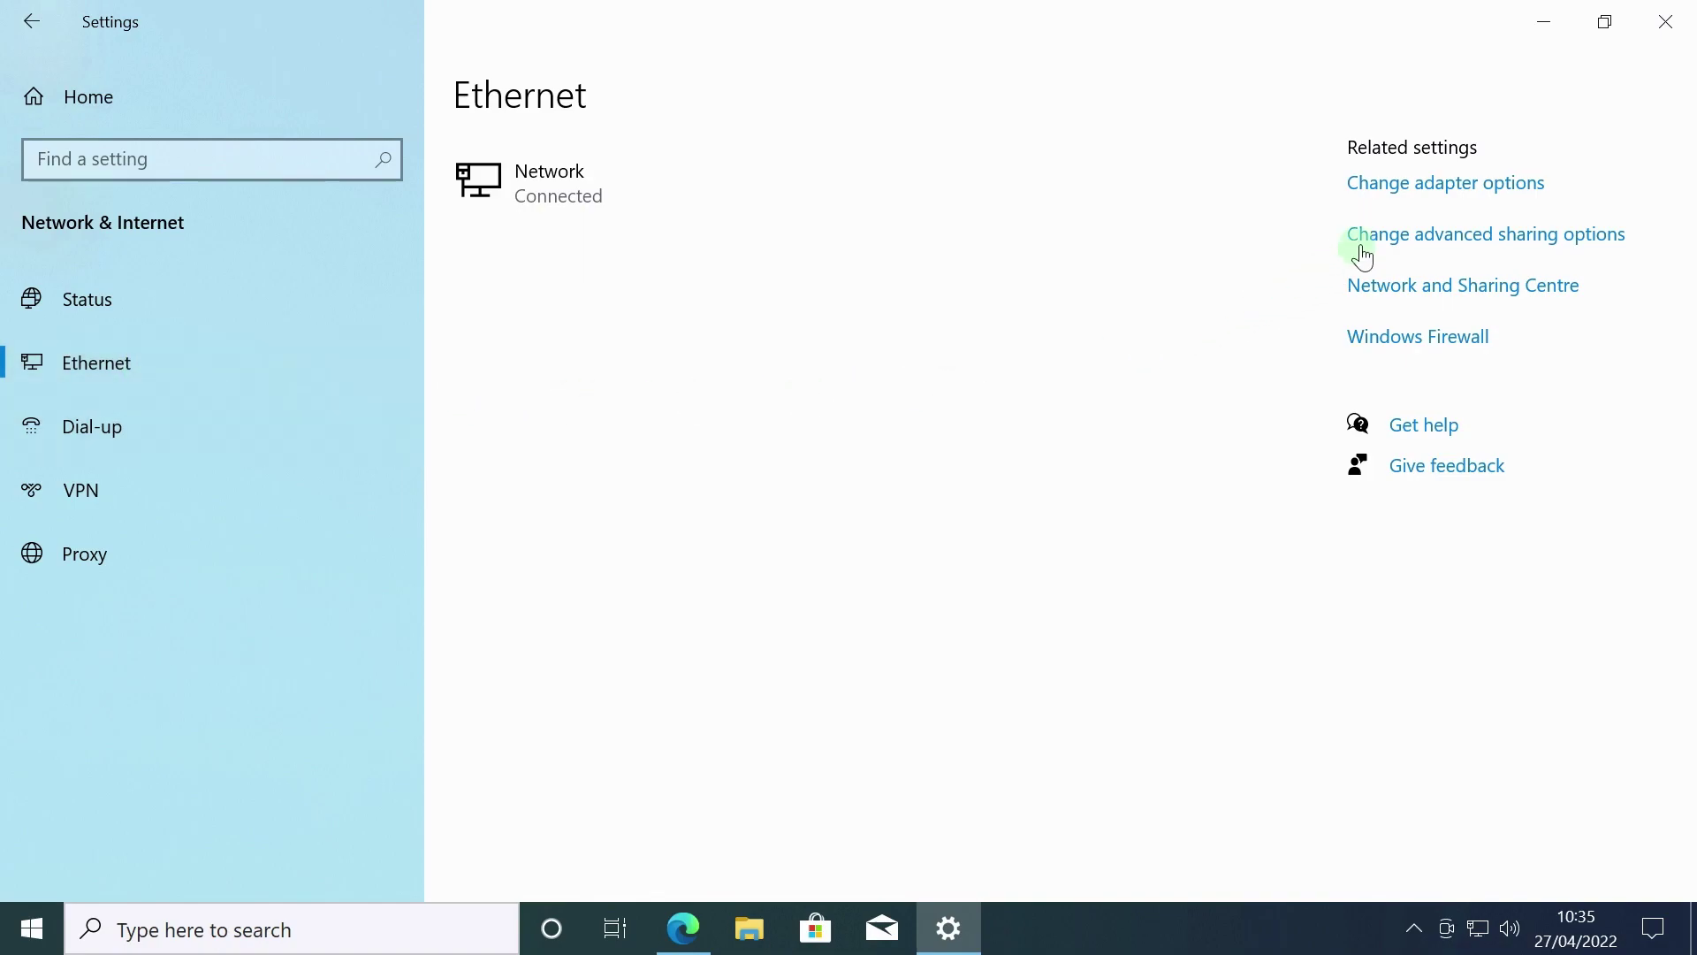
left_click(1405, 194)
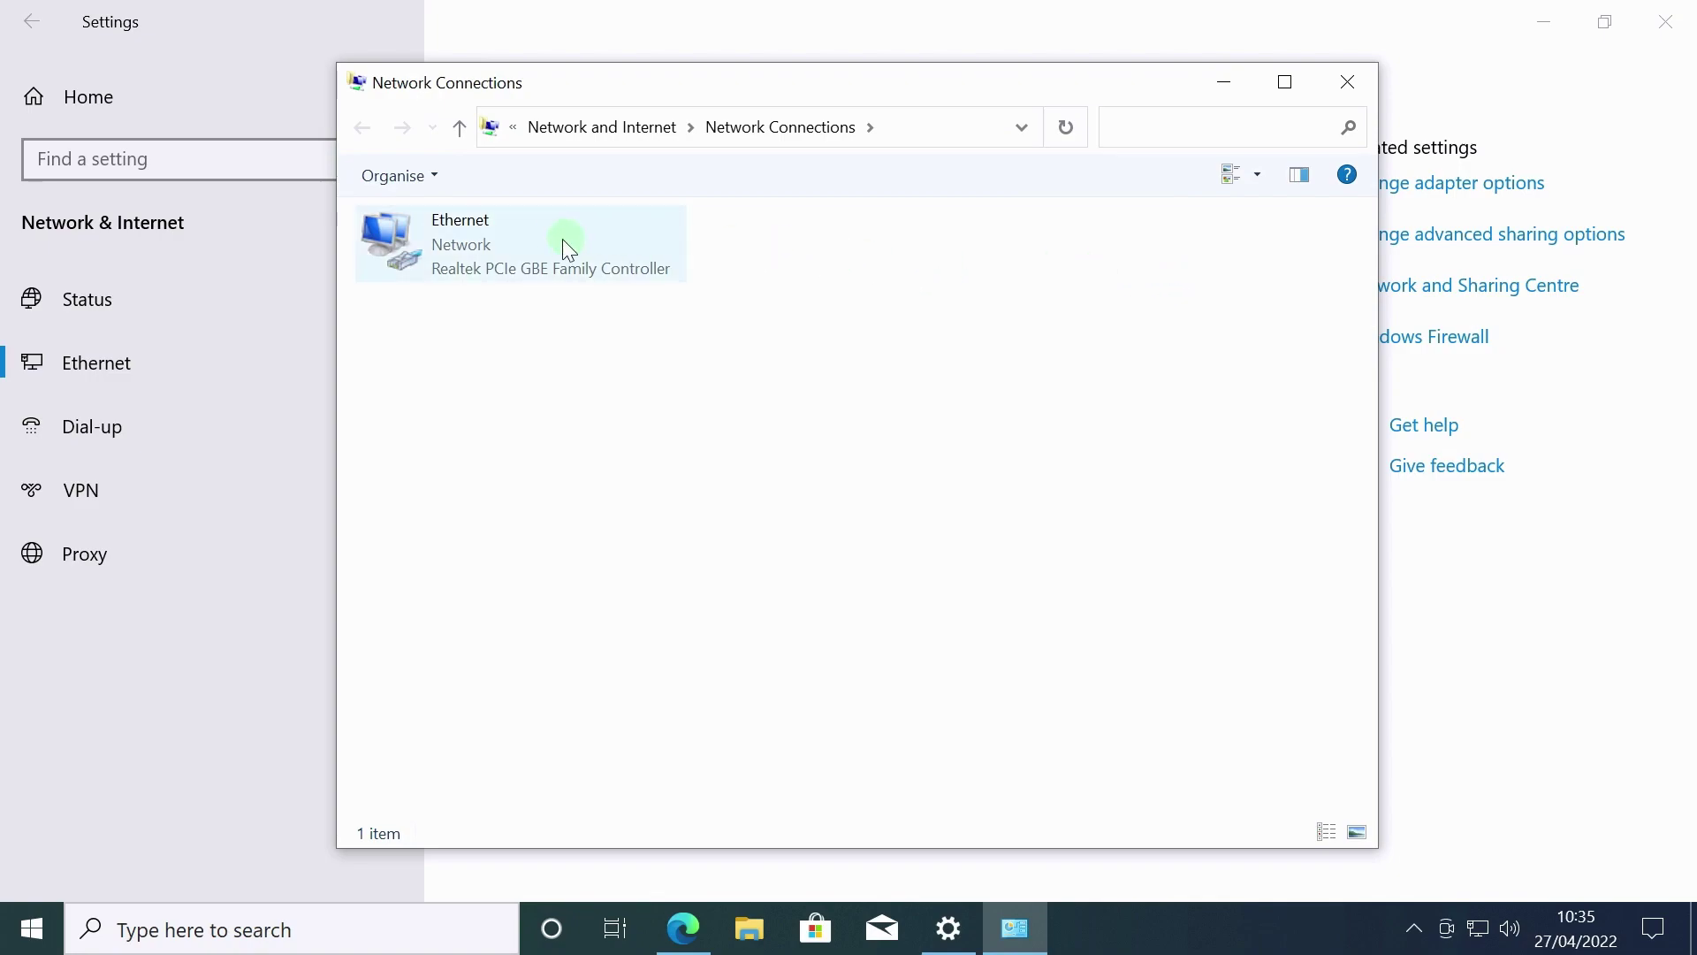
Set Ethernet IPv4 back to 'Obtain DNS server address automatically' and confirm with OK.
right_click(555, 244)
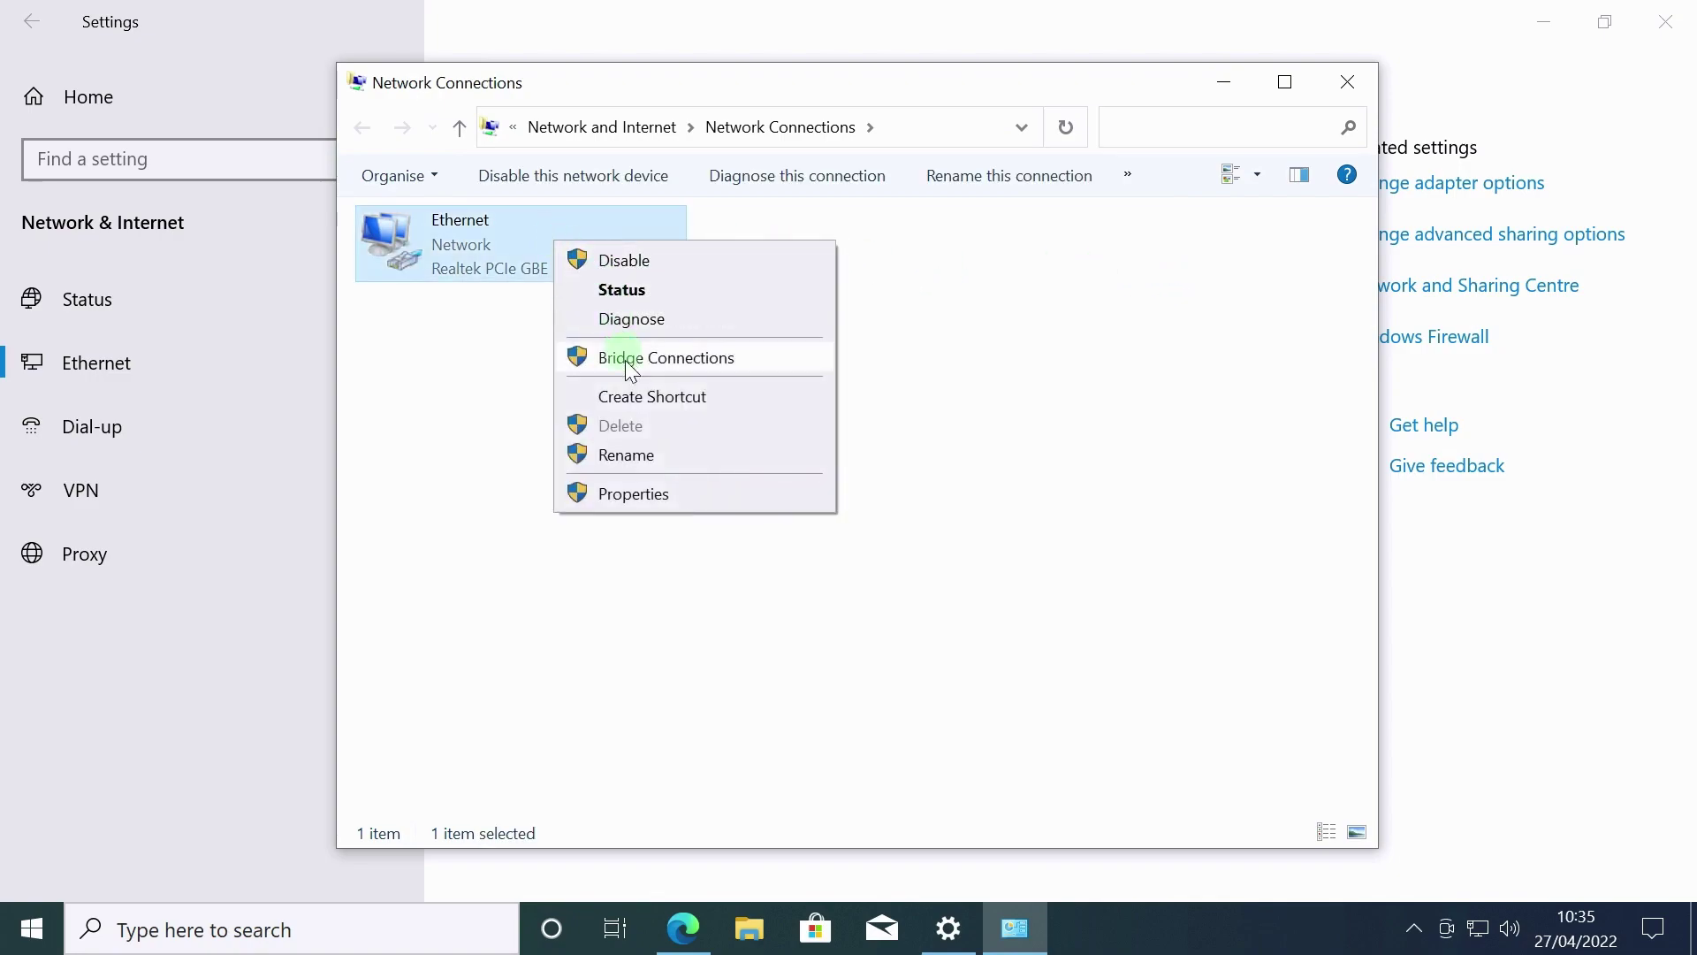
left_click(633, 495)
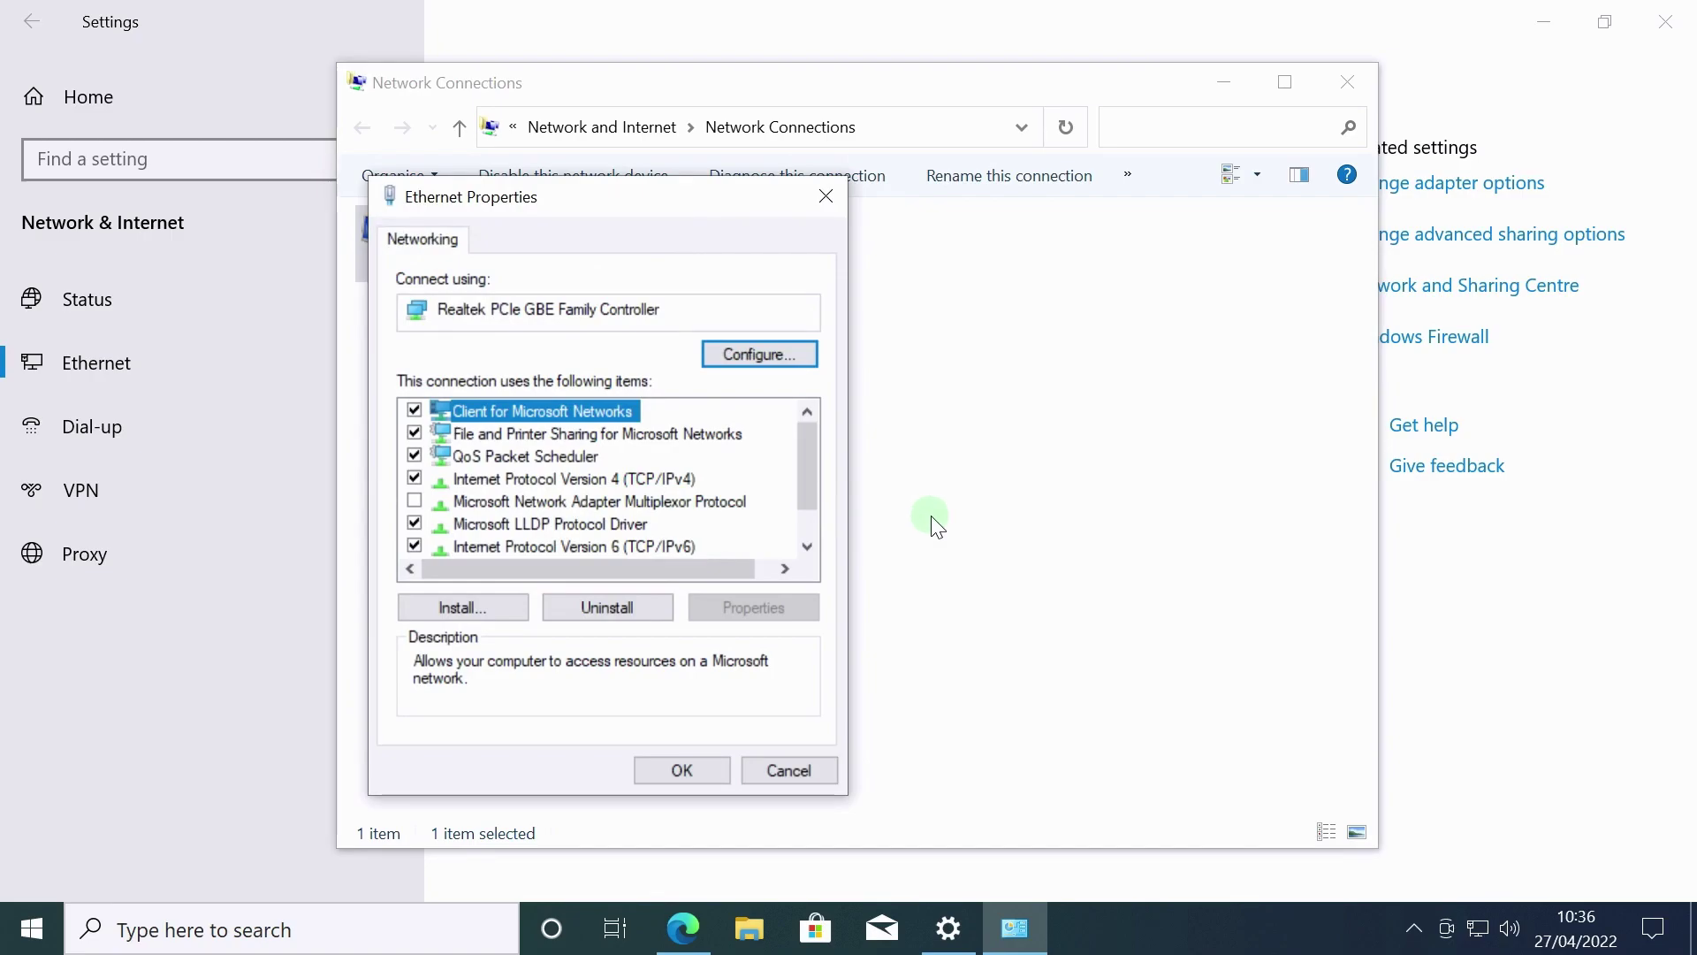
left_click(661, 482)
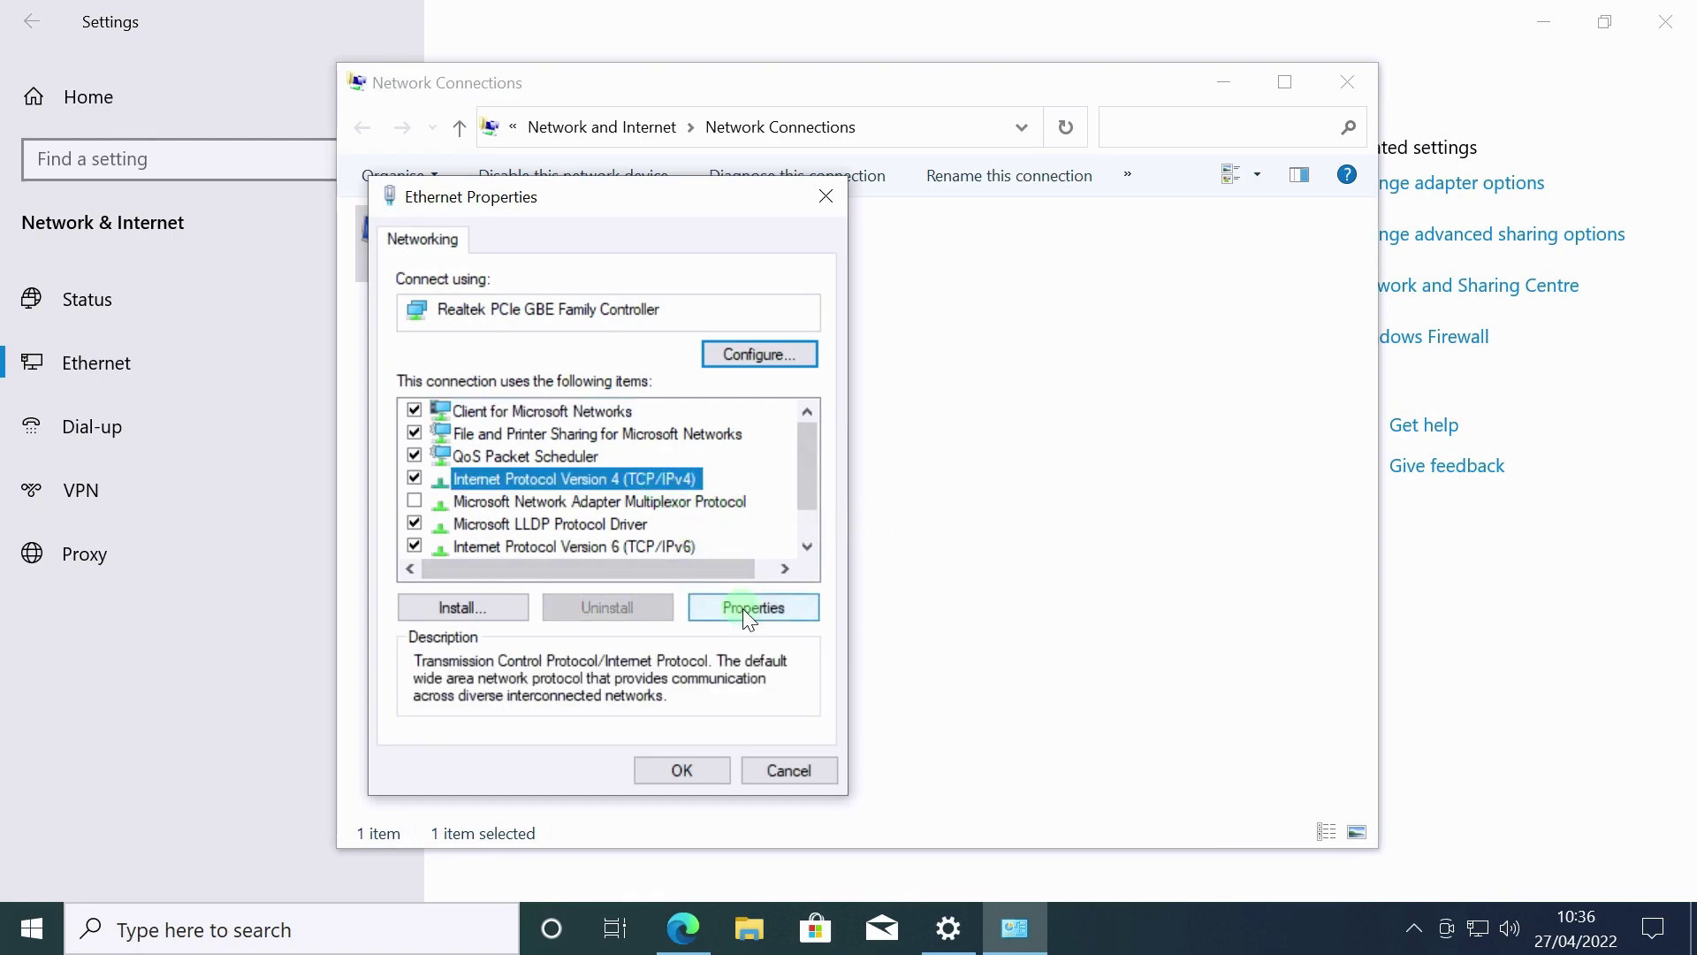
left_click(743, 608)
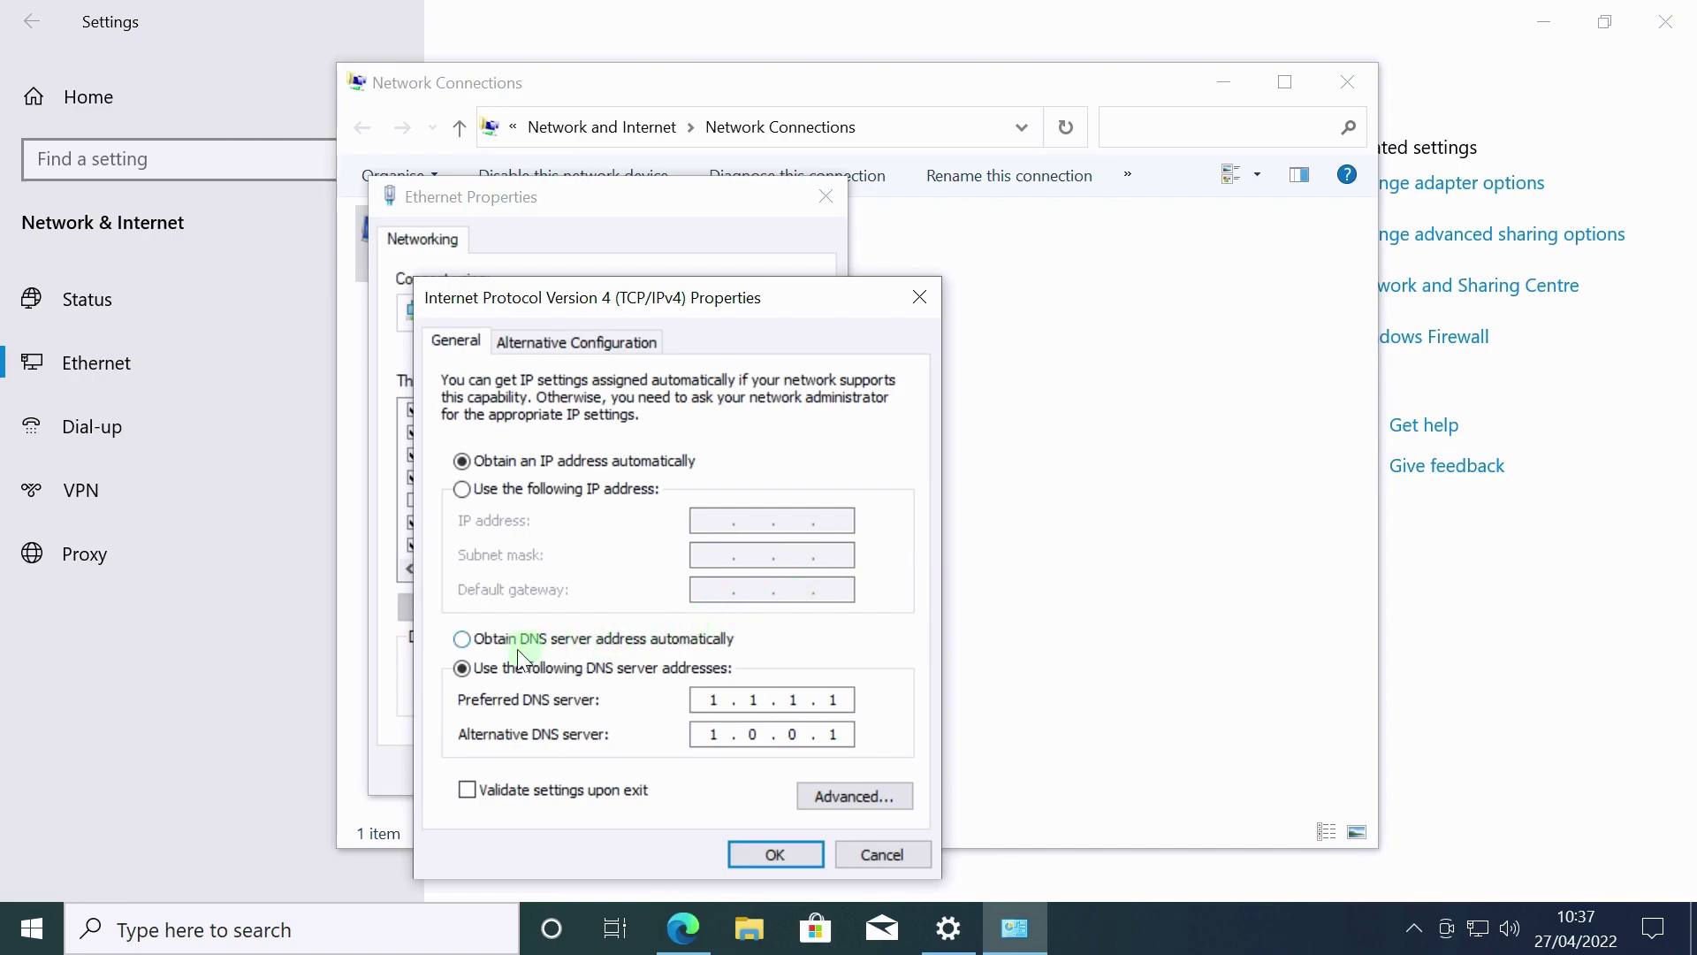
left_click(467, 640)
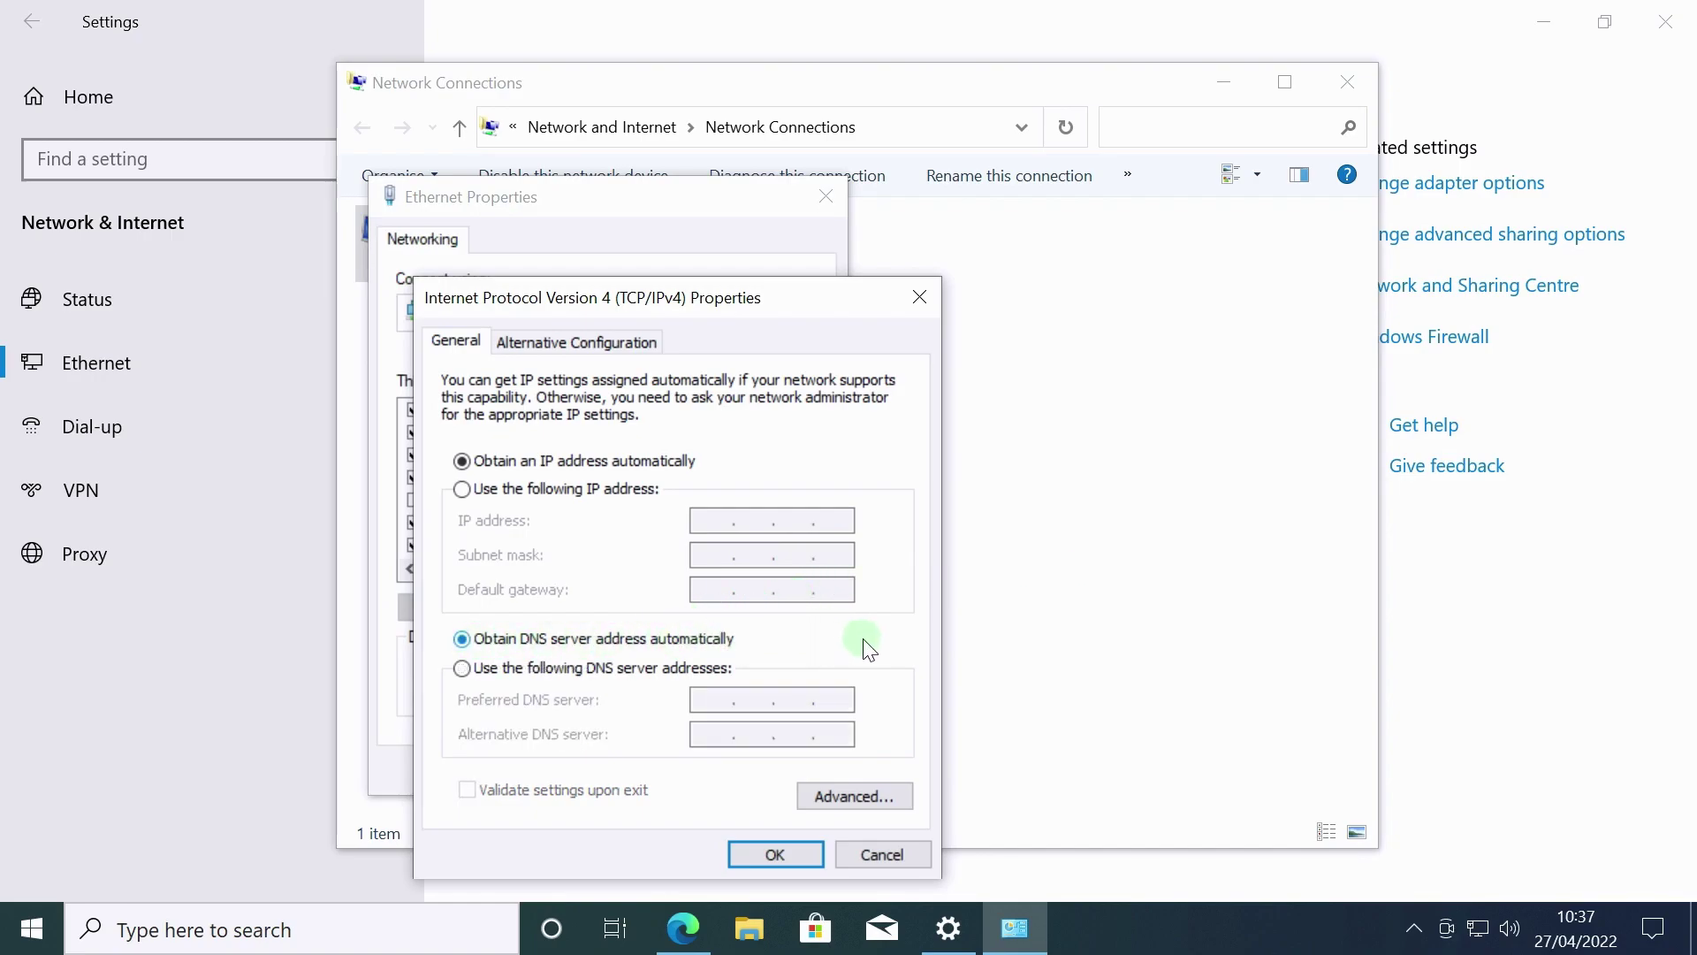
left_click(781, 853)
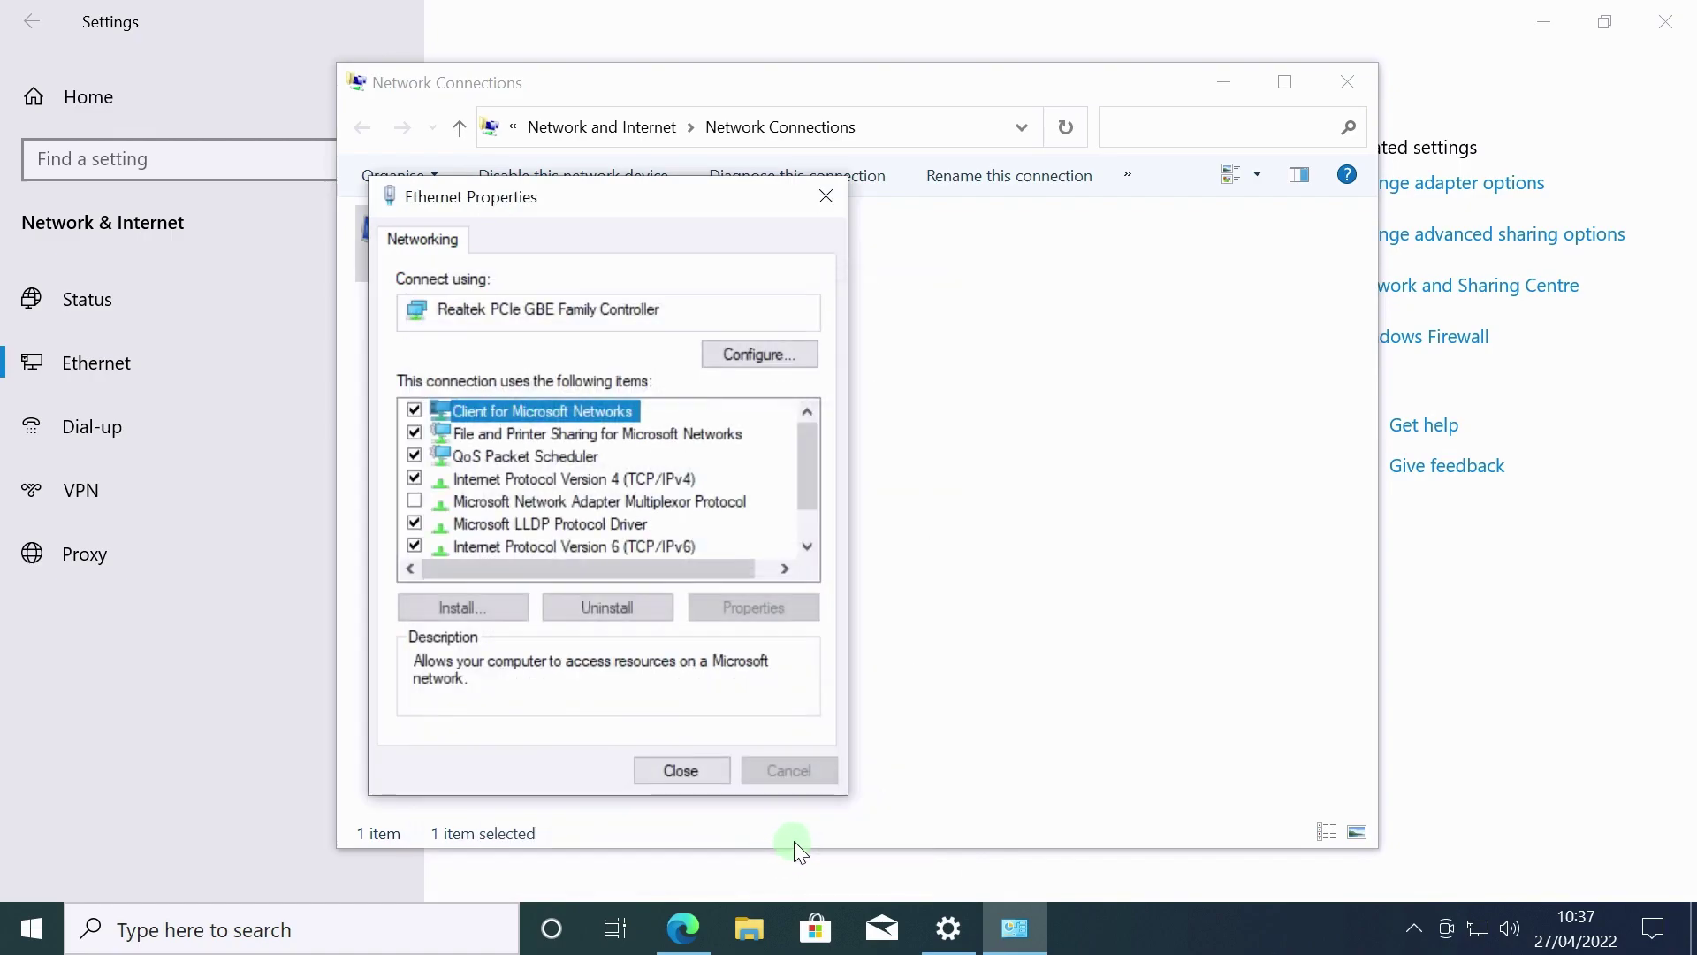
Close adapter properties and open Settings' Ethernet details, scrolled to the DNS server assignment row.
left_click(676, 771)
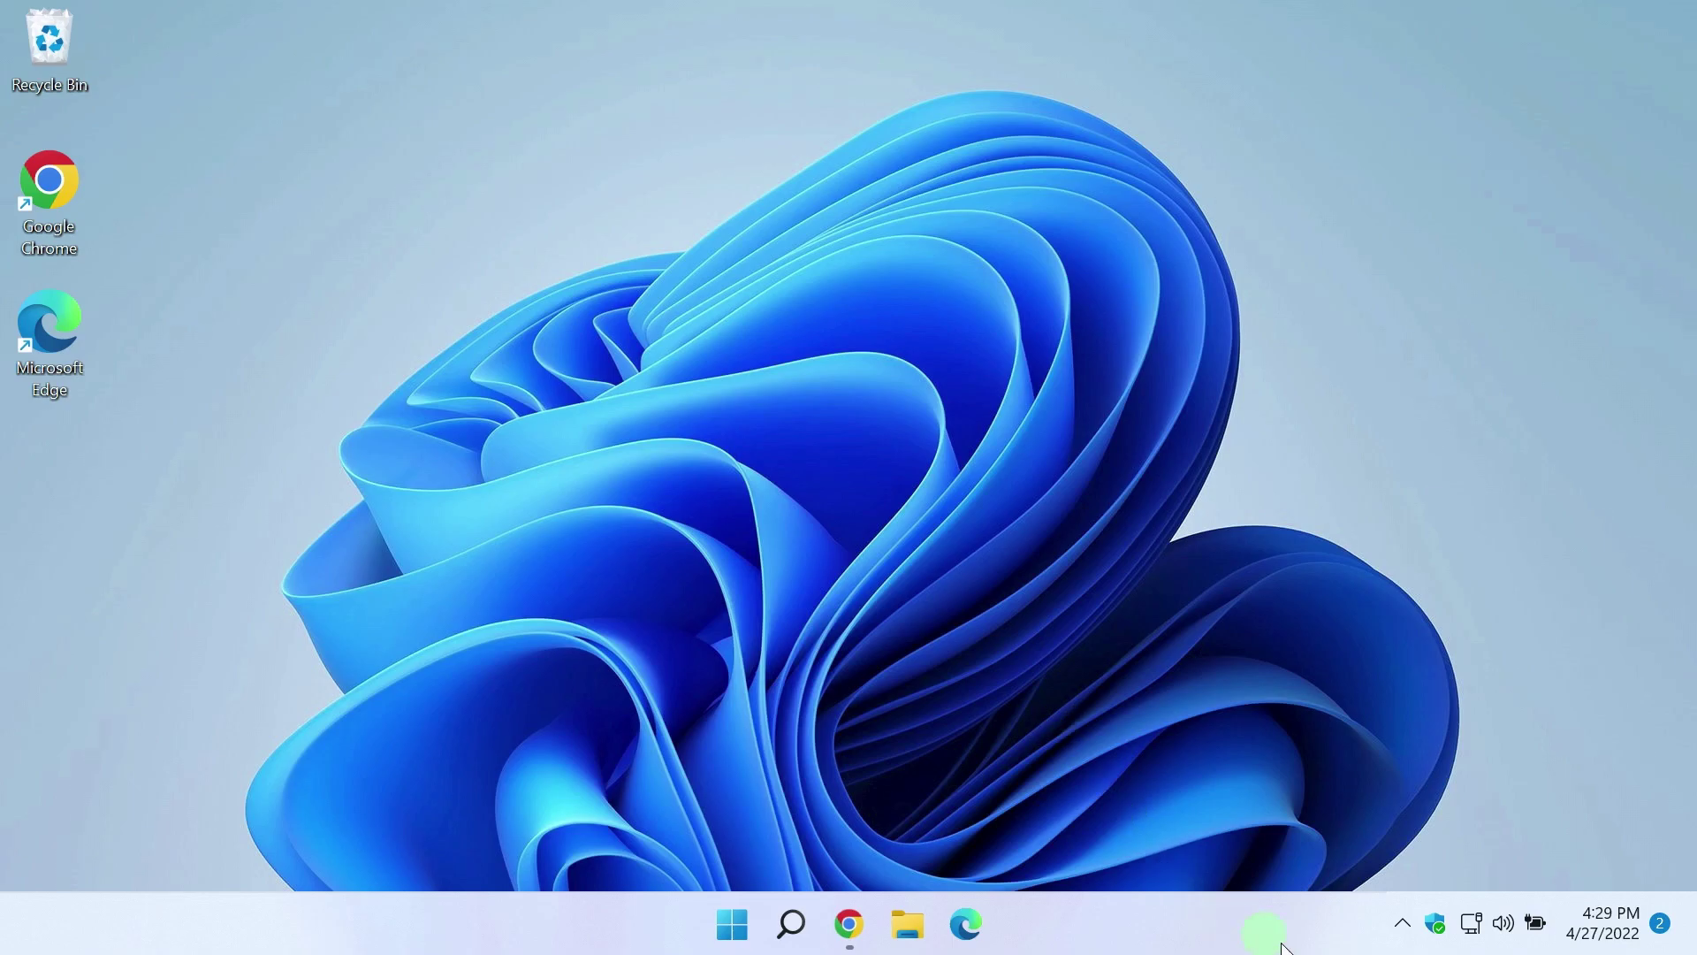
right_click(1473, 931)
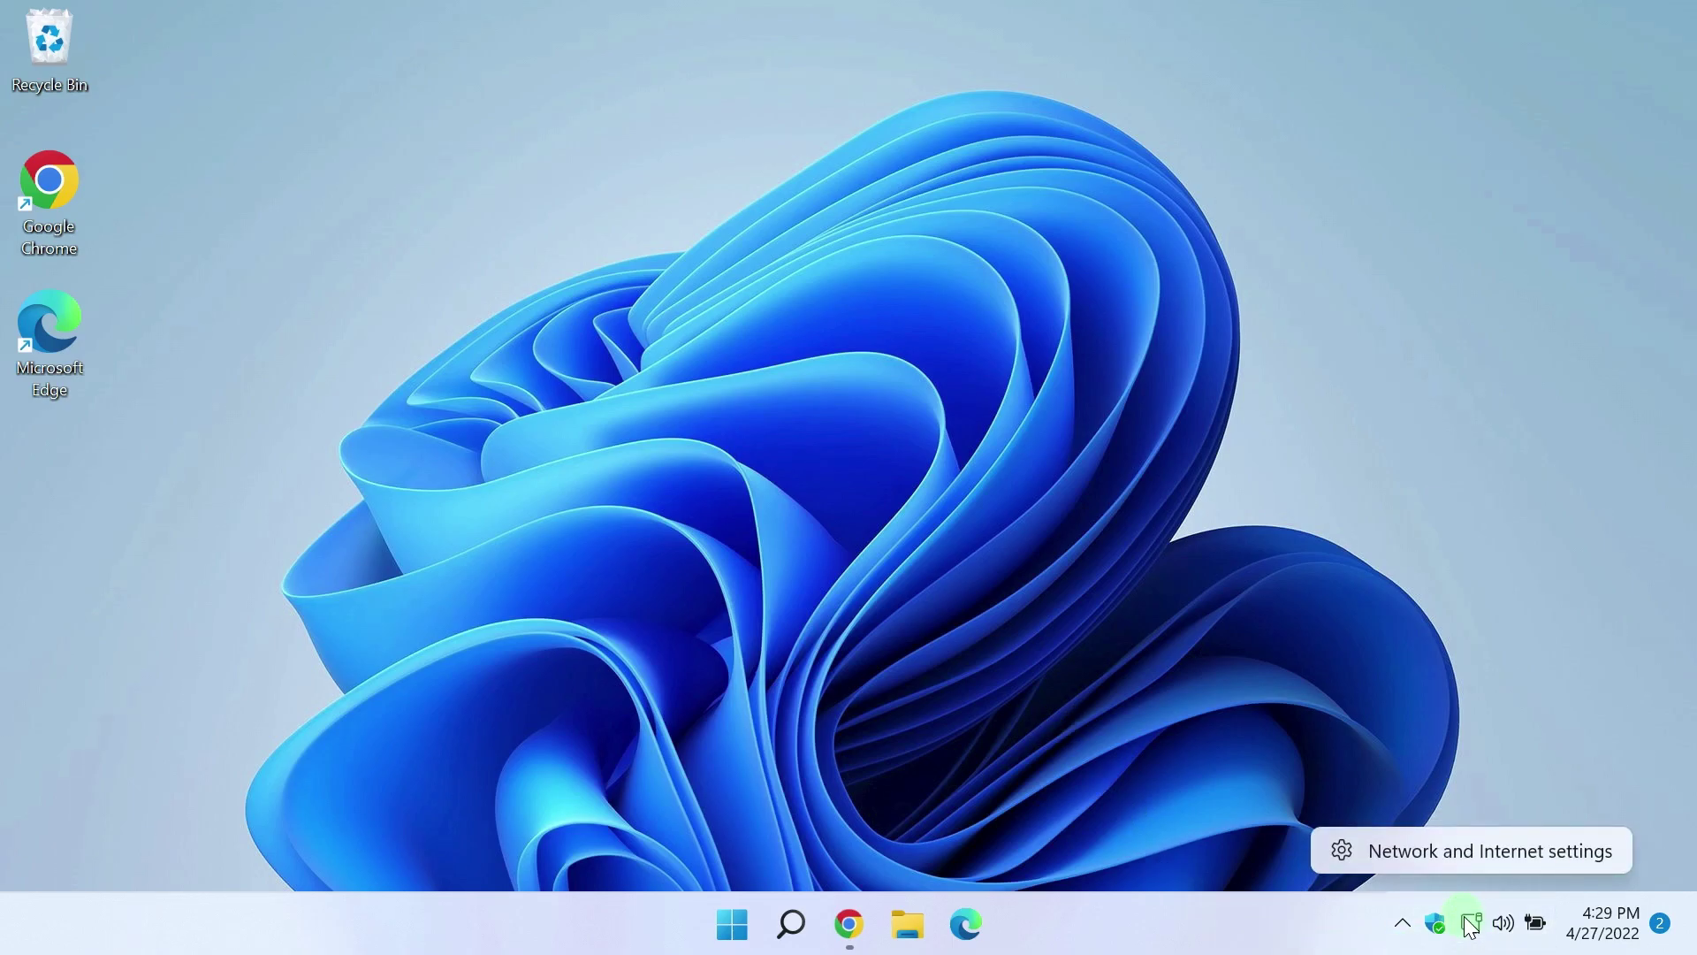
left_click(1472, 852)
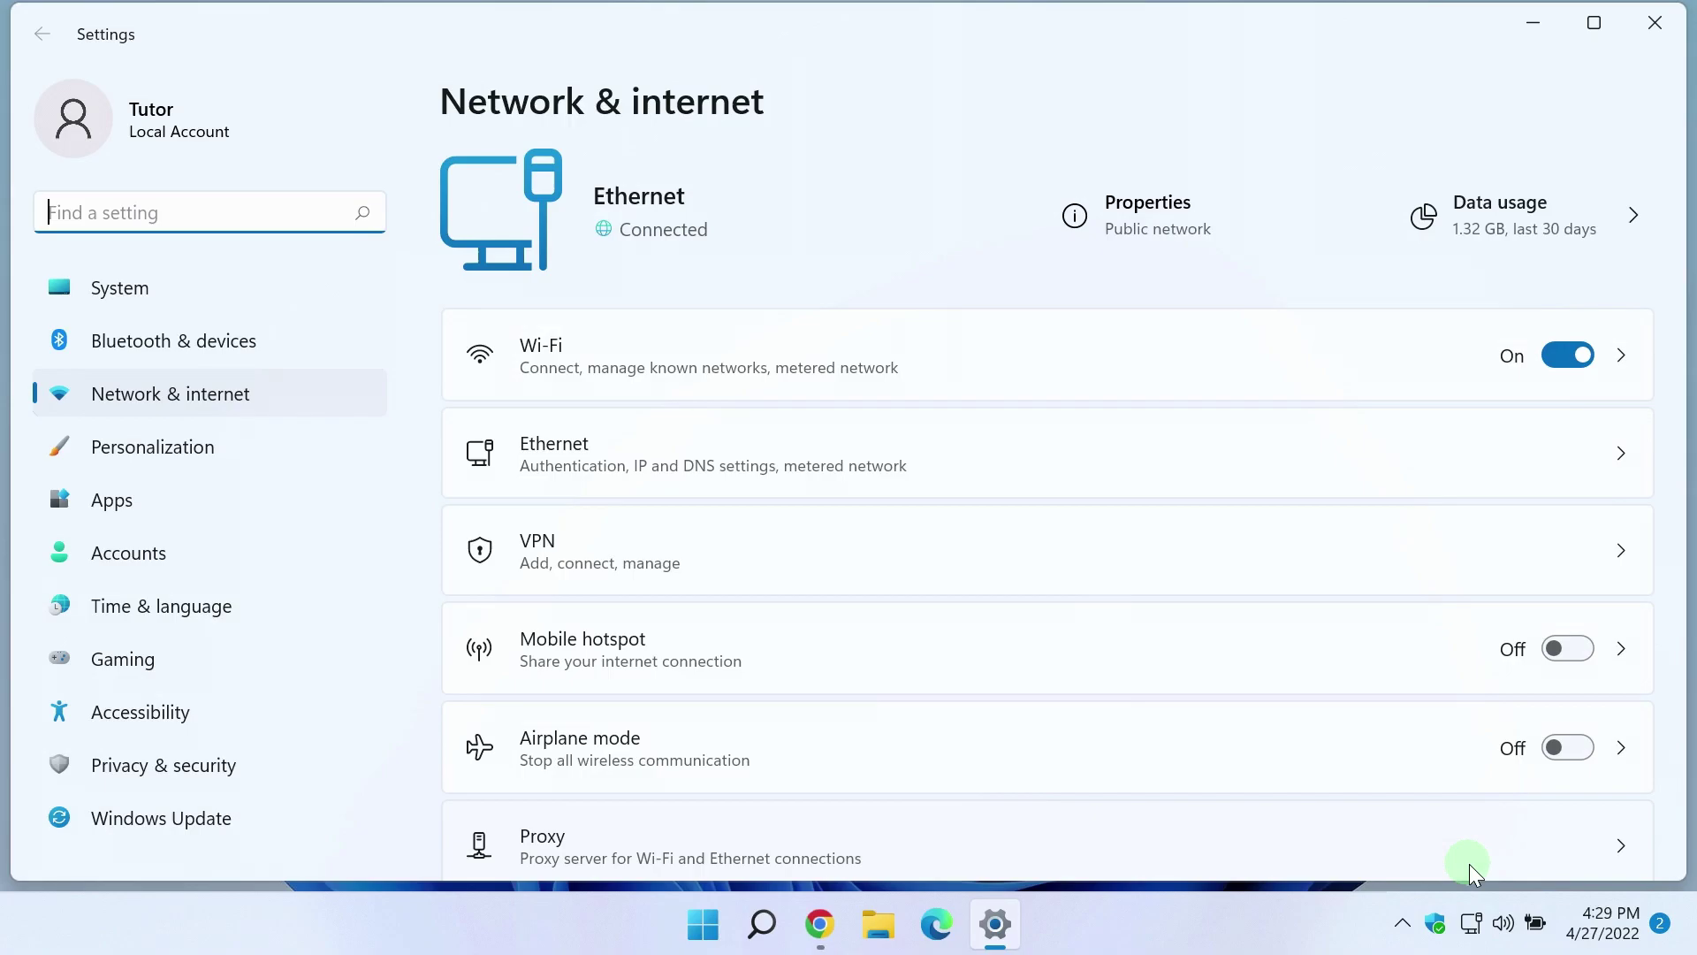
left_click(1016, 473)
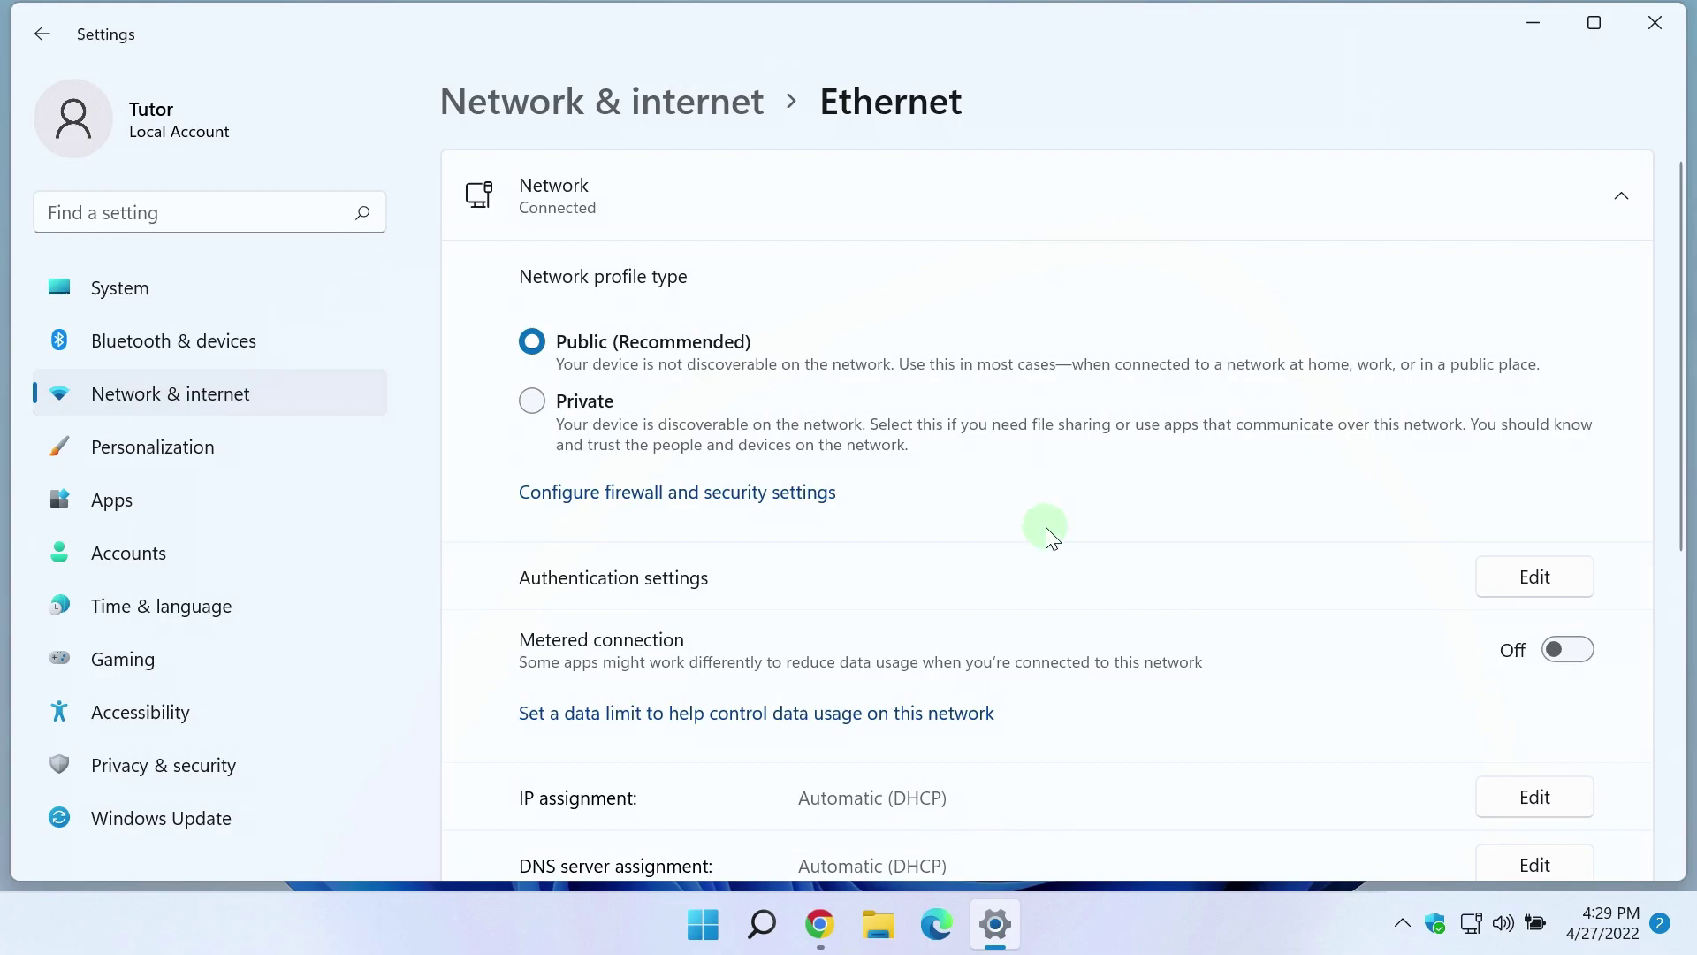
scroll(1049, 536, "down", 3)
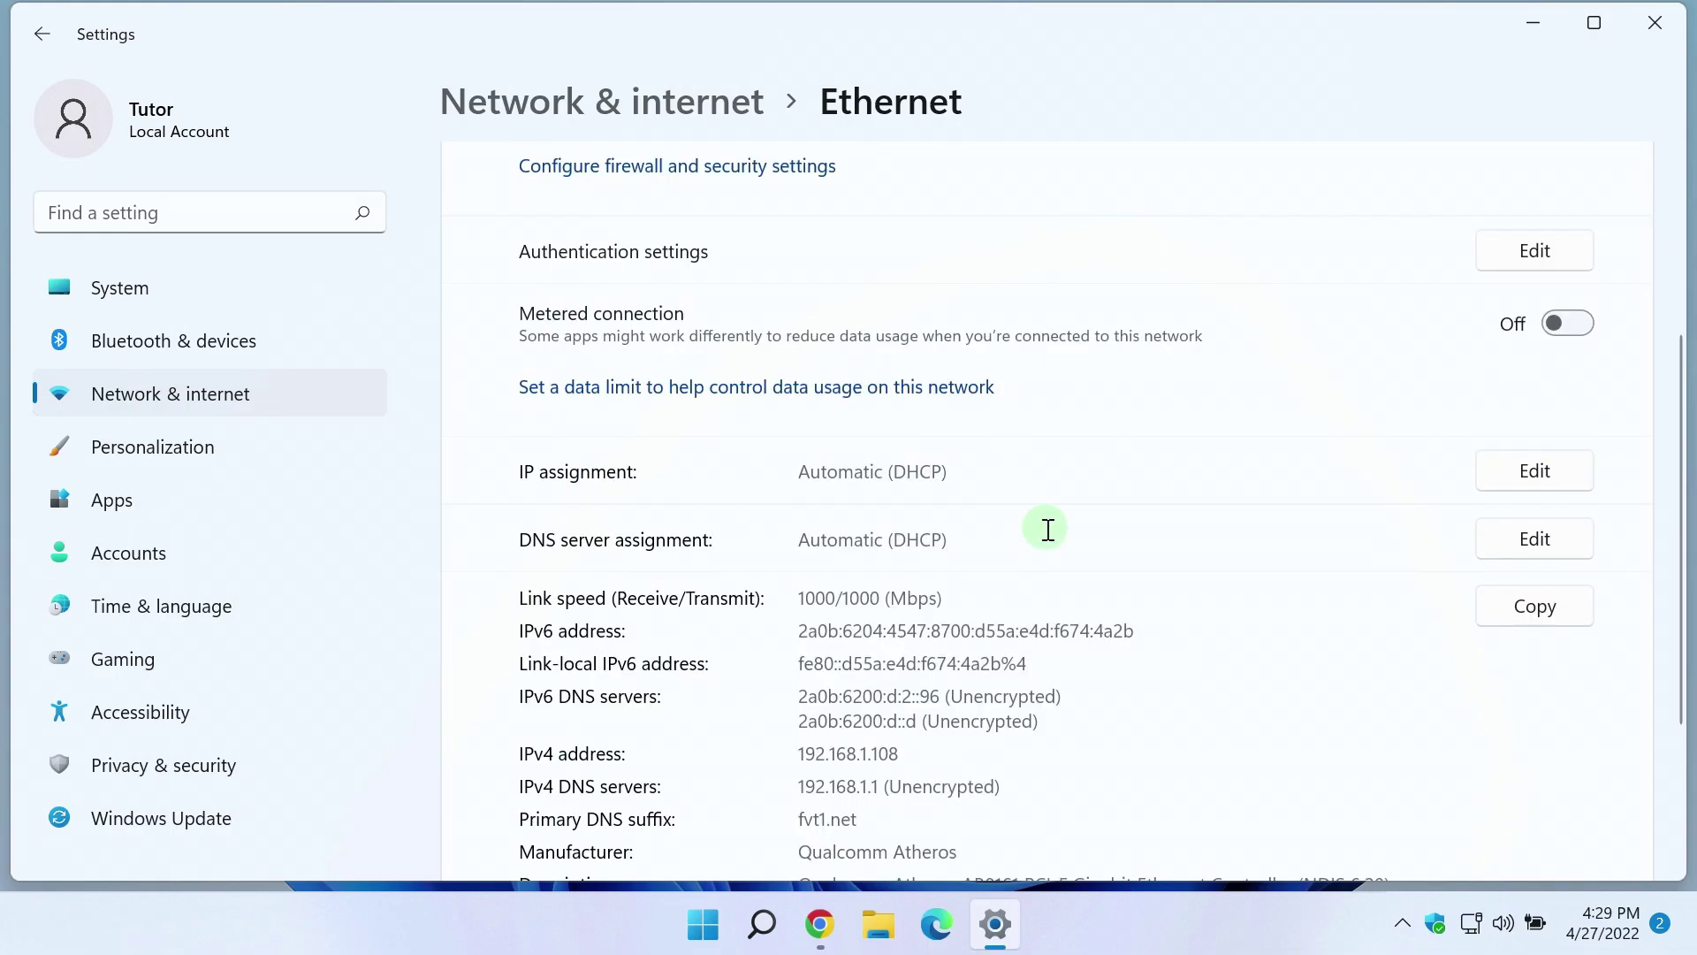
scroll(1049, 531, "down", 1)
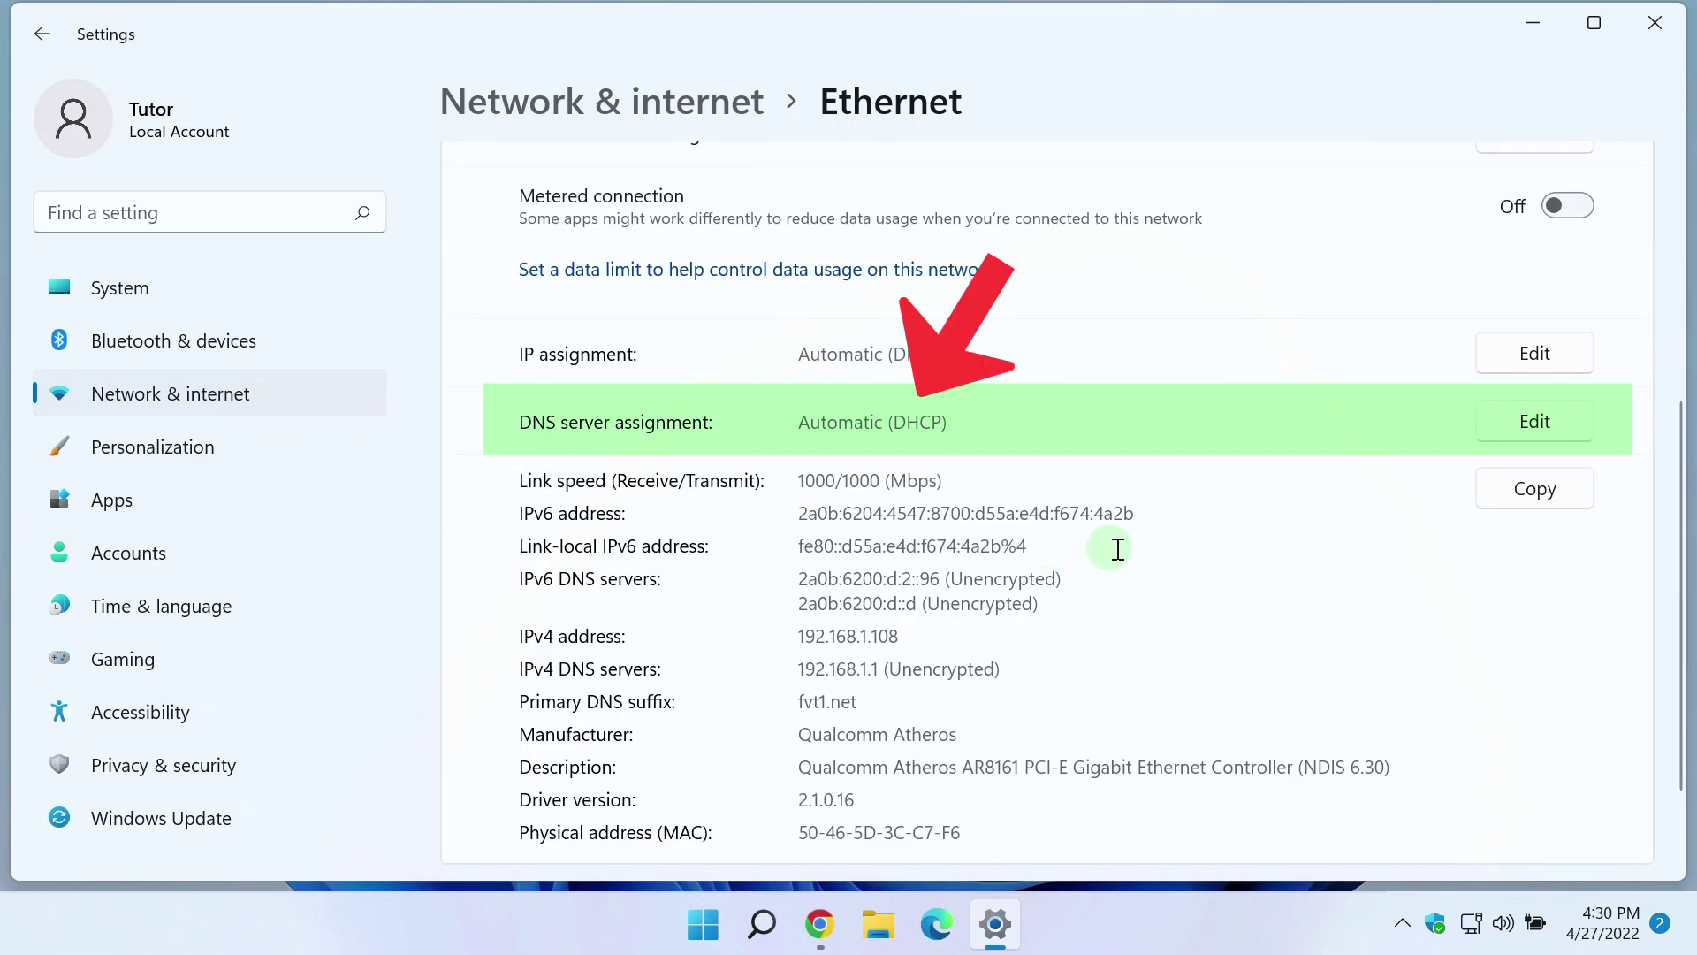
Edit DNS to Manual with IPv4 on, preferred 8.8.8.8 and alternate 8.8.4.4.
left_click(1534, 423)
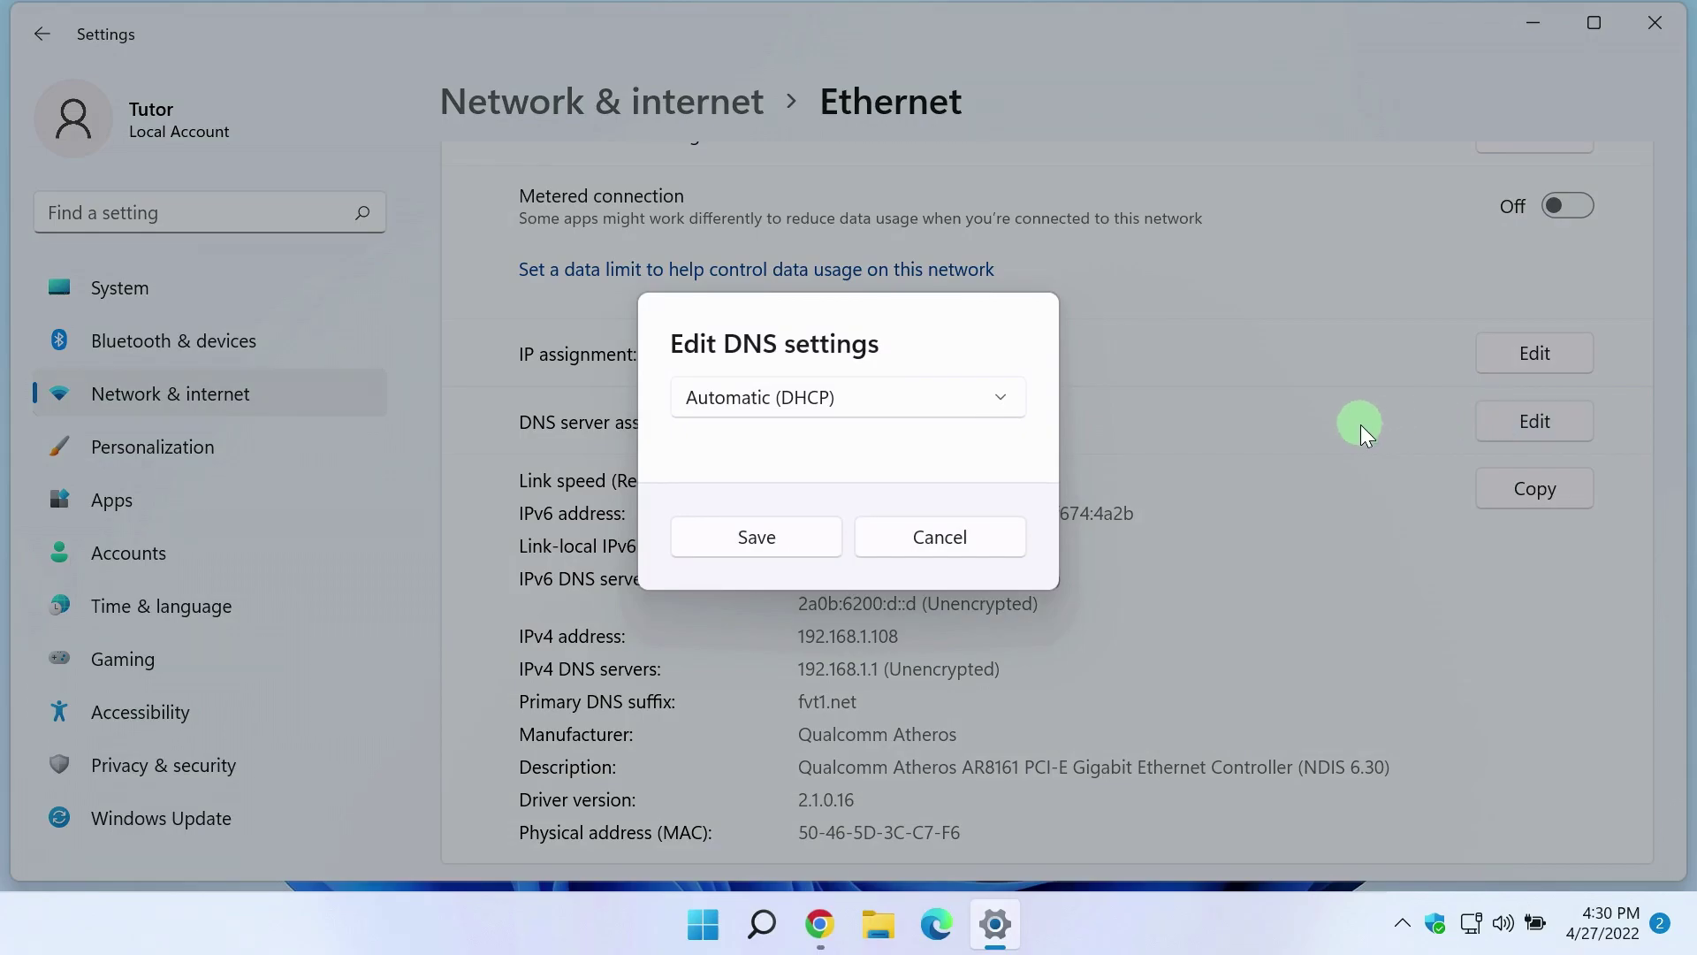
left_click(1014, 410)
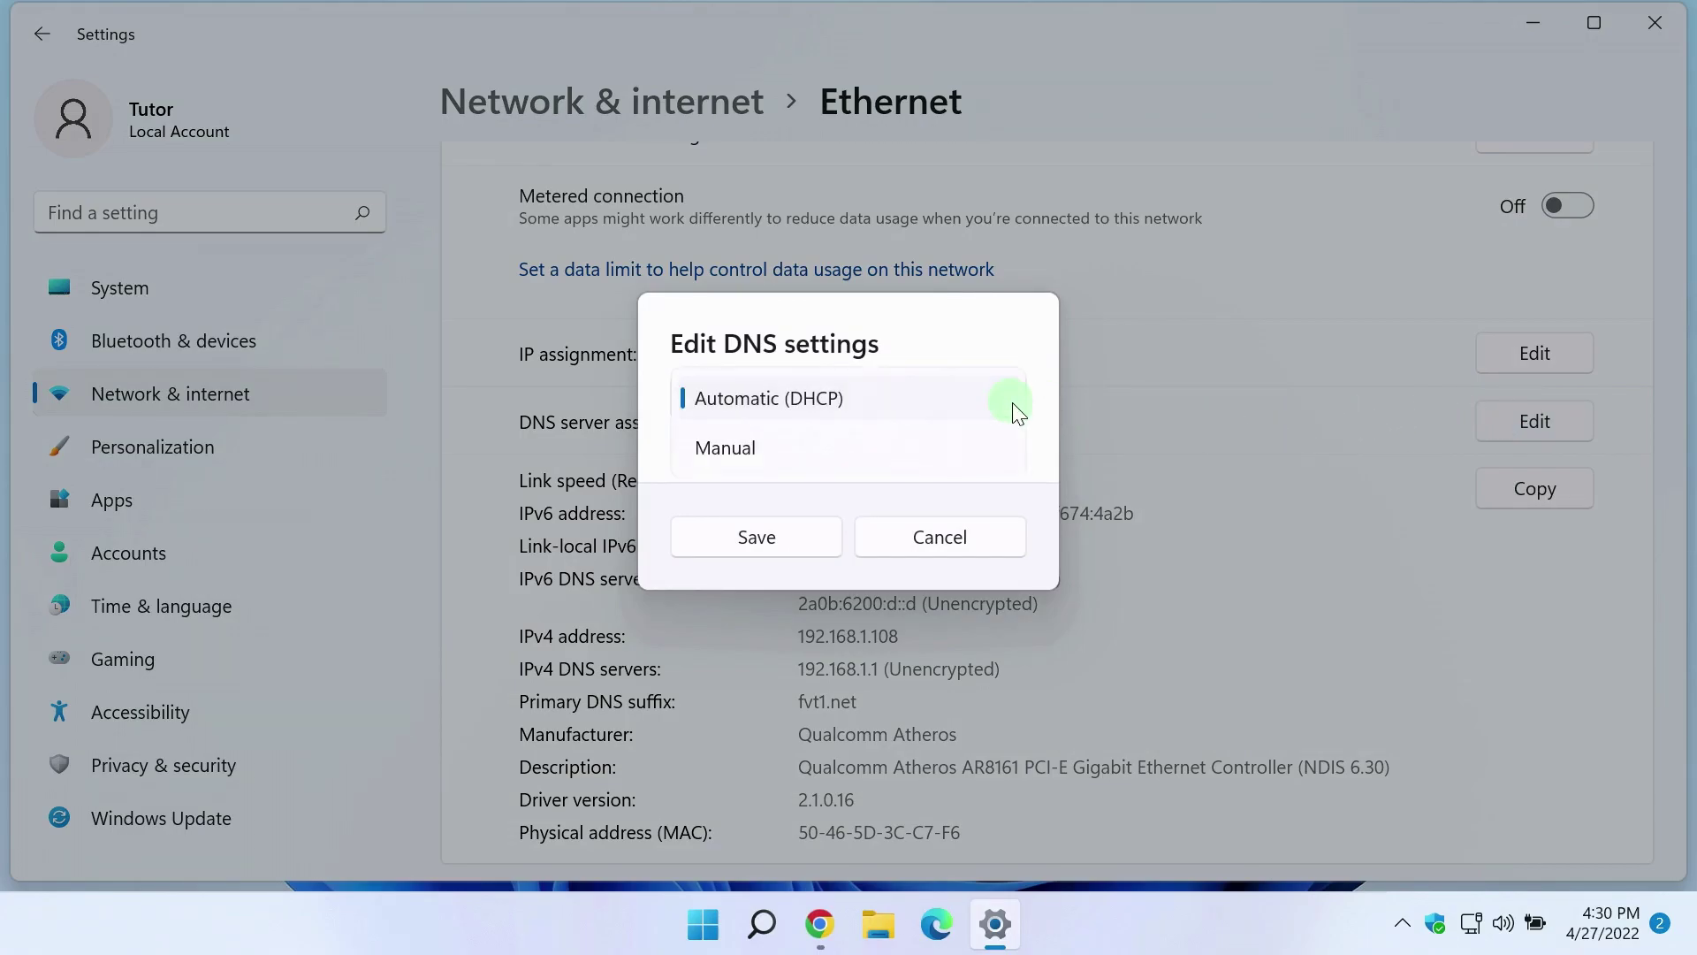
left_click(808, 446)
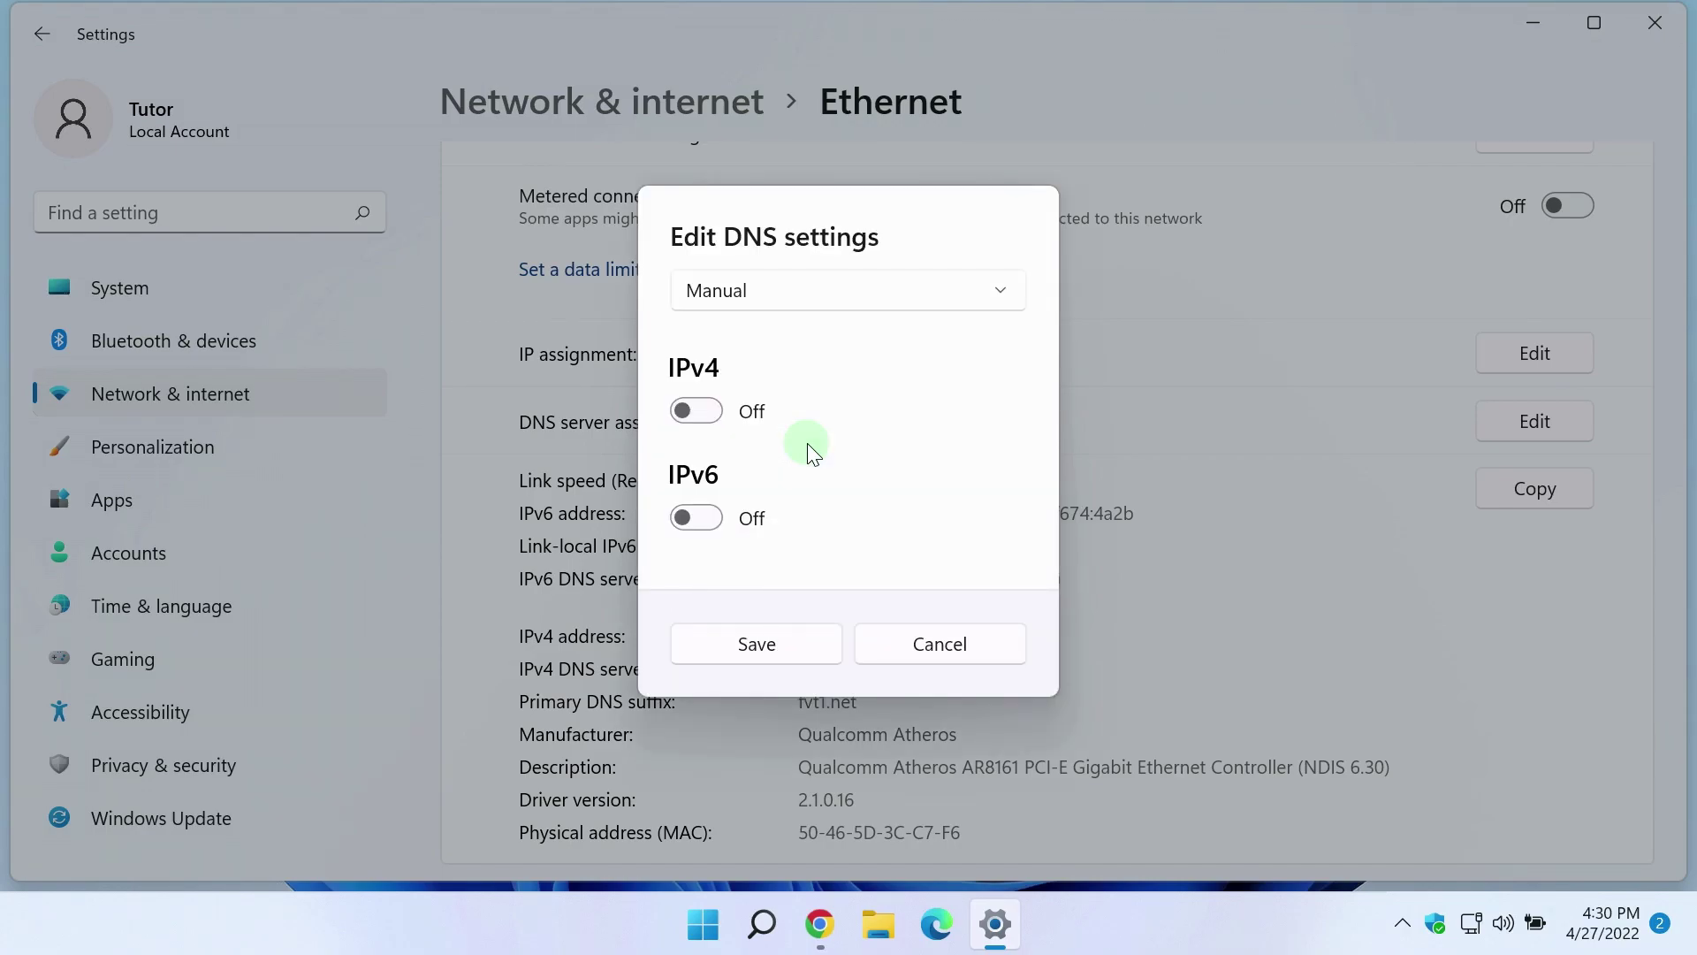
left_click(711, 412)
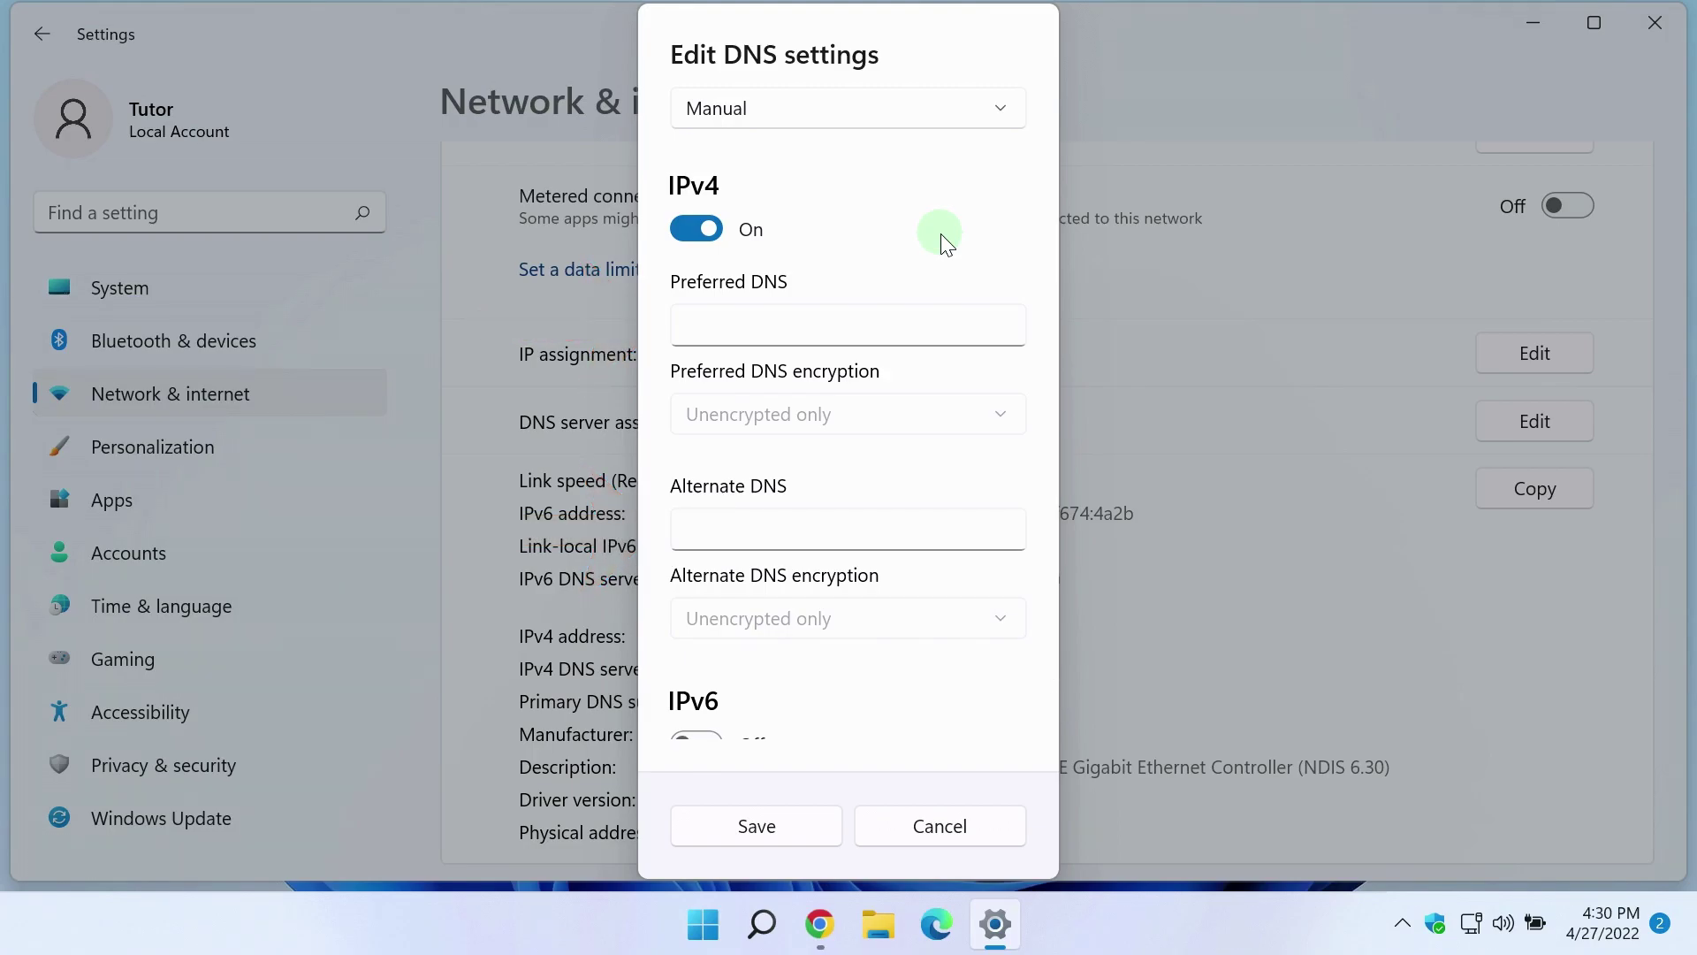
left_click(713, 327)
type("8.")
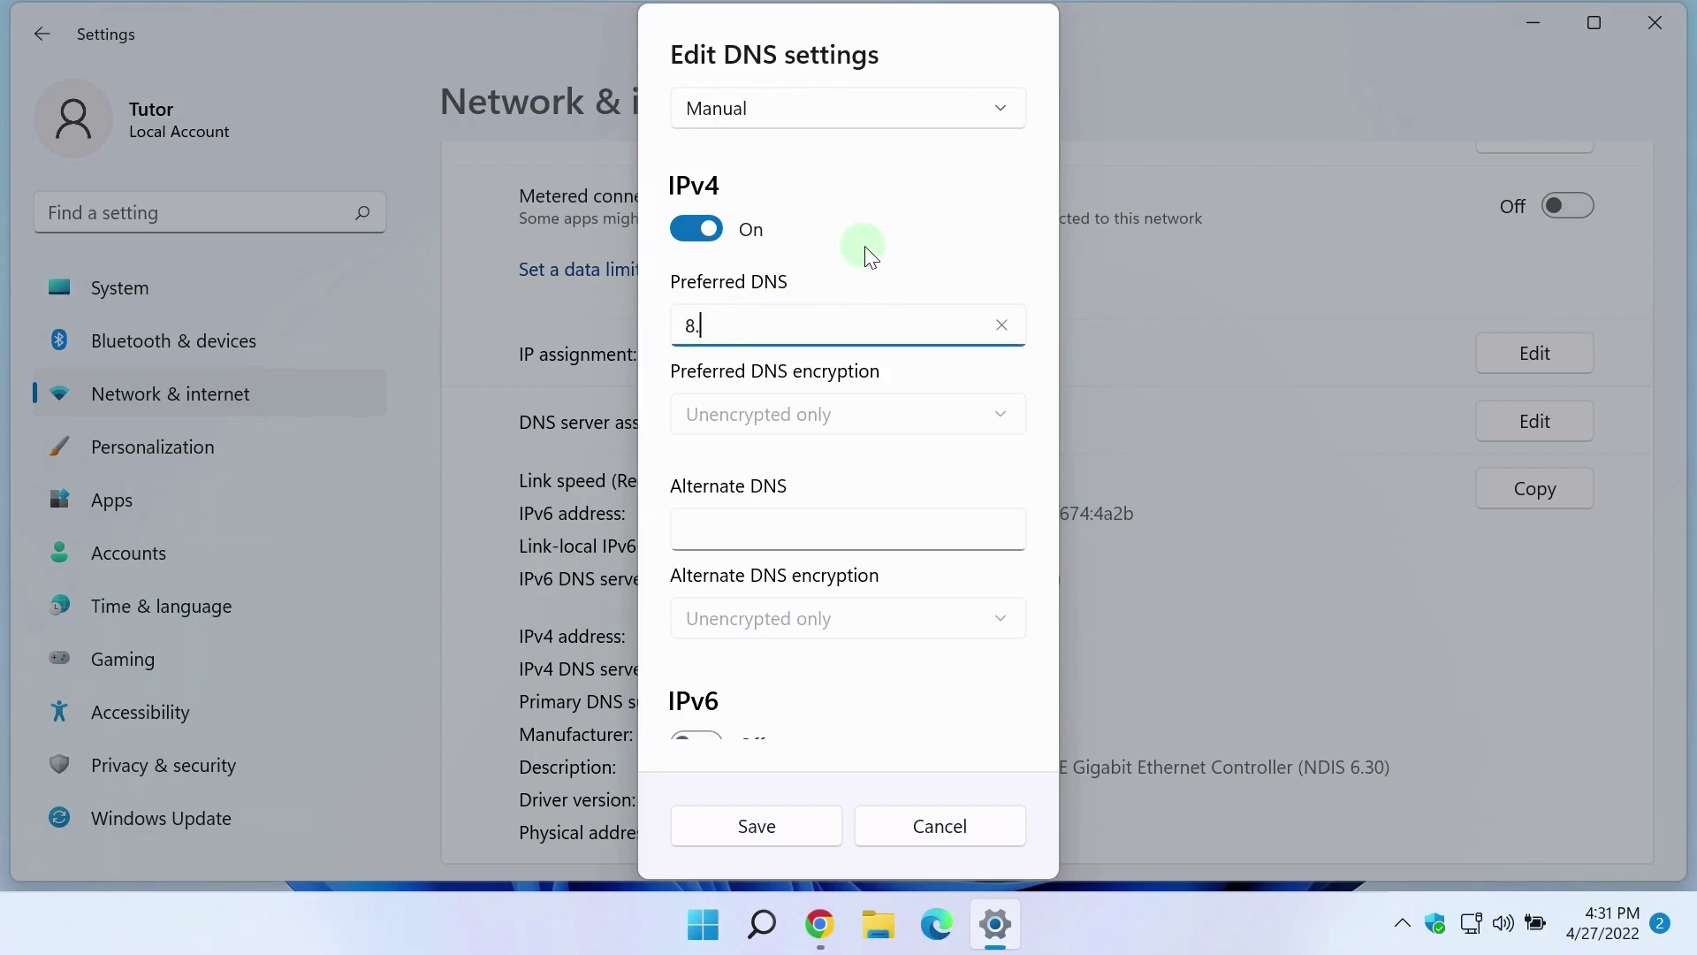
type("8.8.")
type("8")
left_click(708, 531)
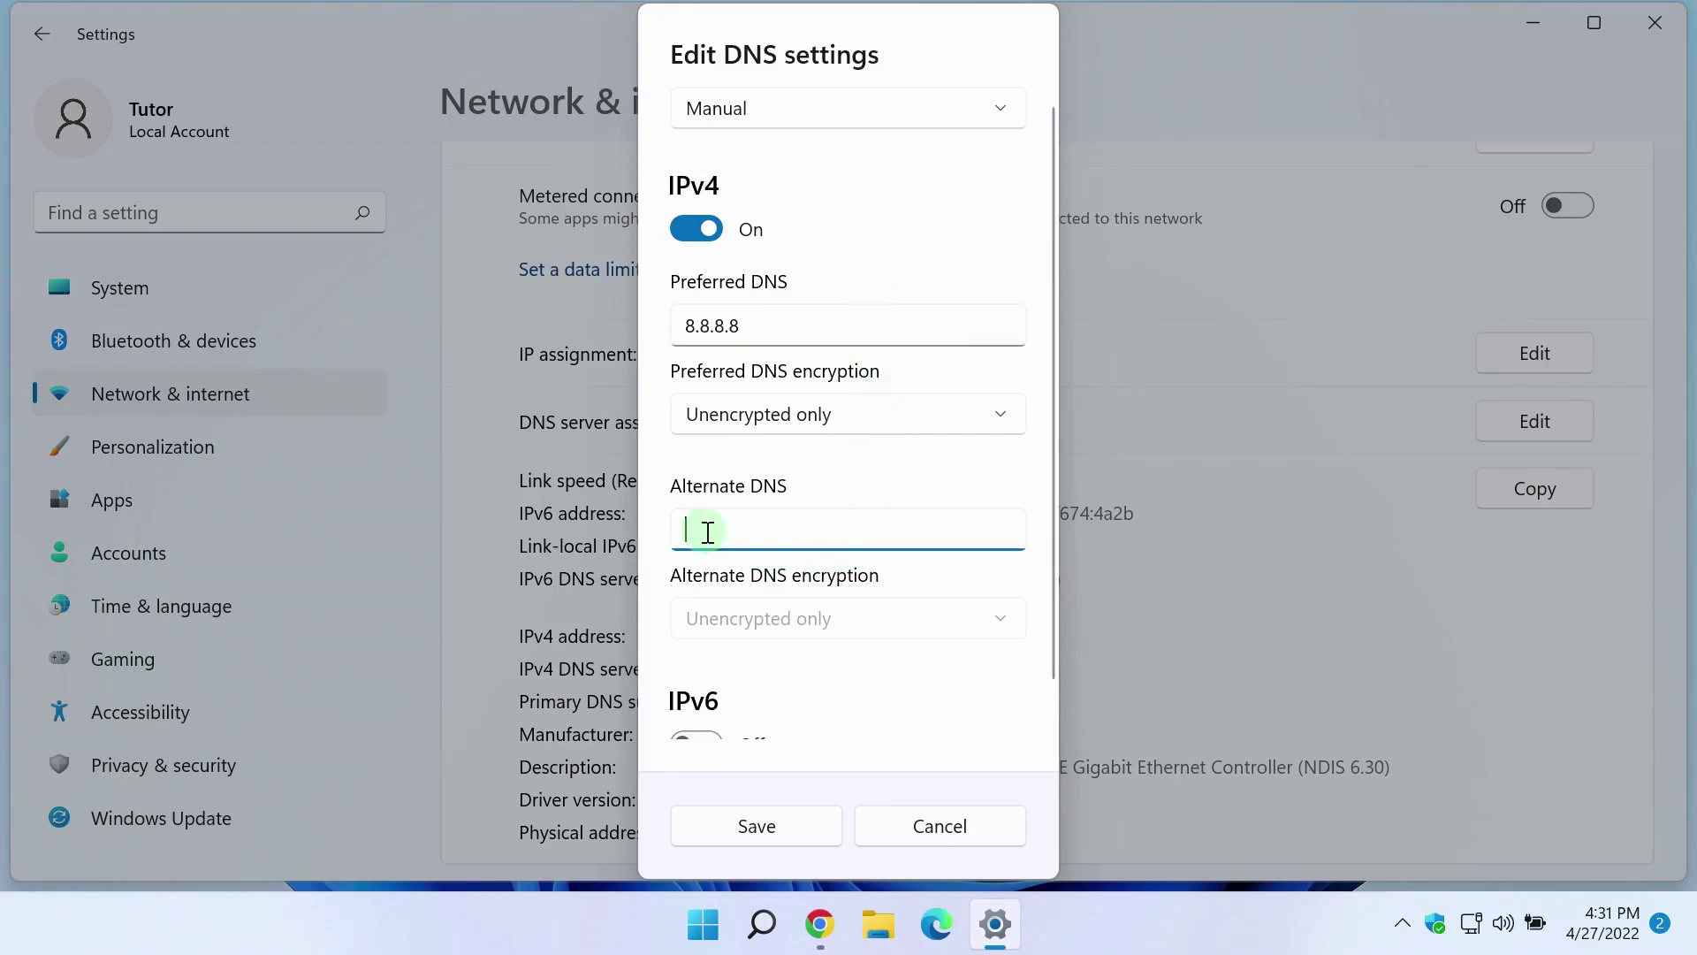
type("8.8")
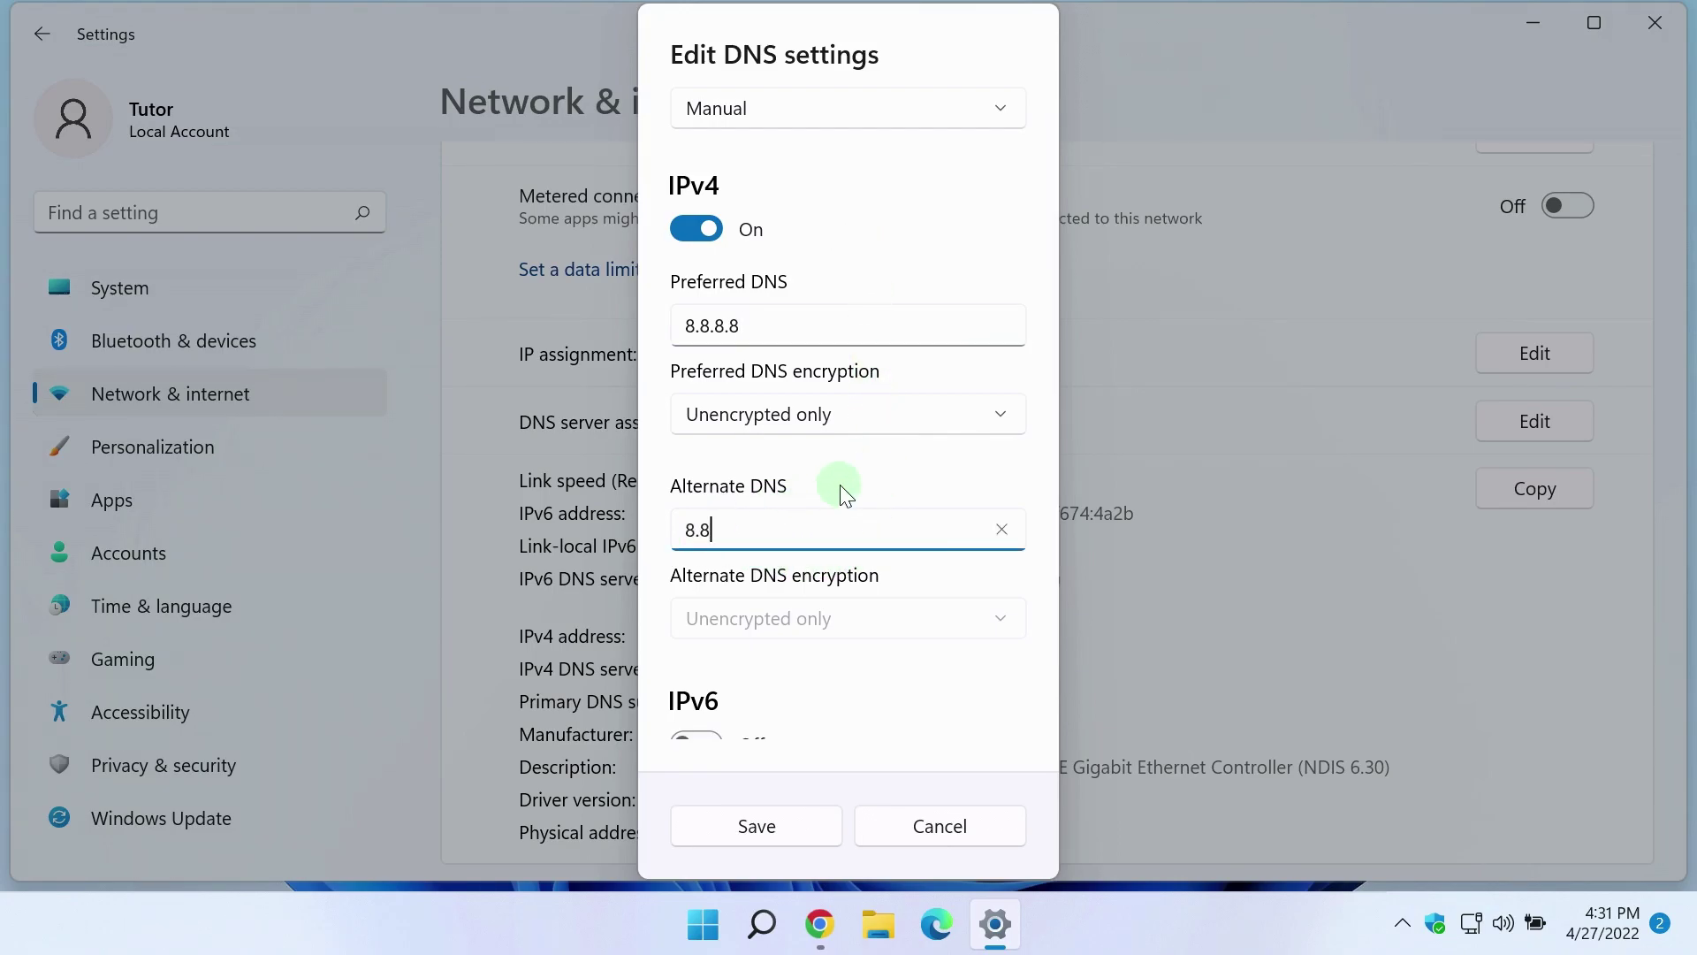
type(".4.4")
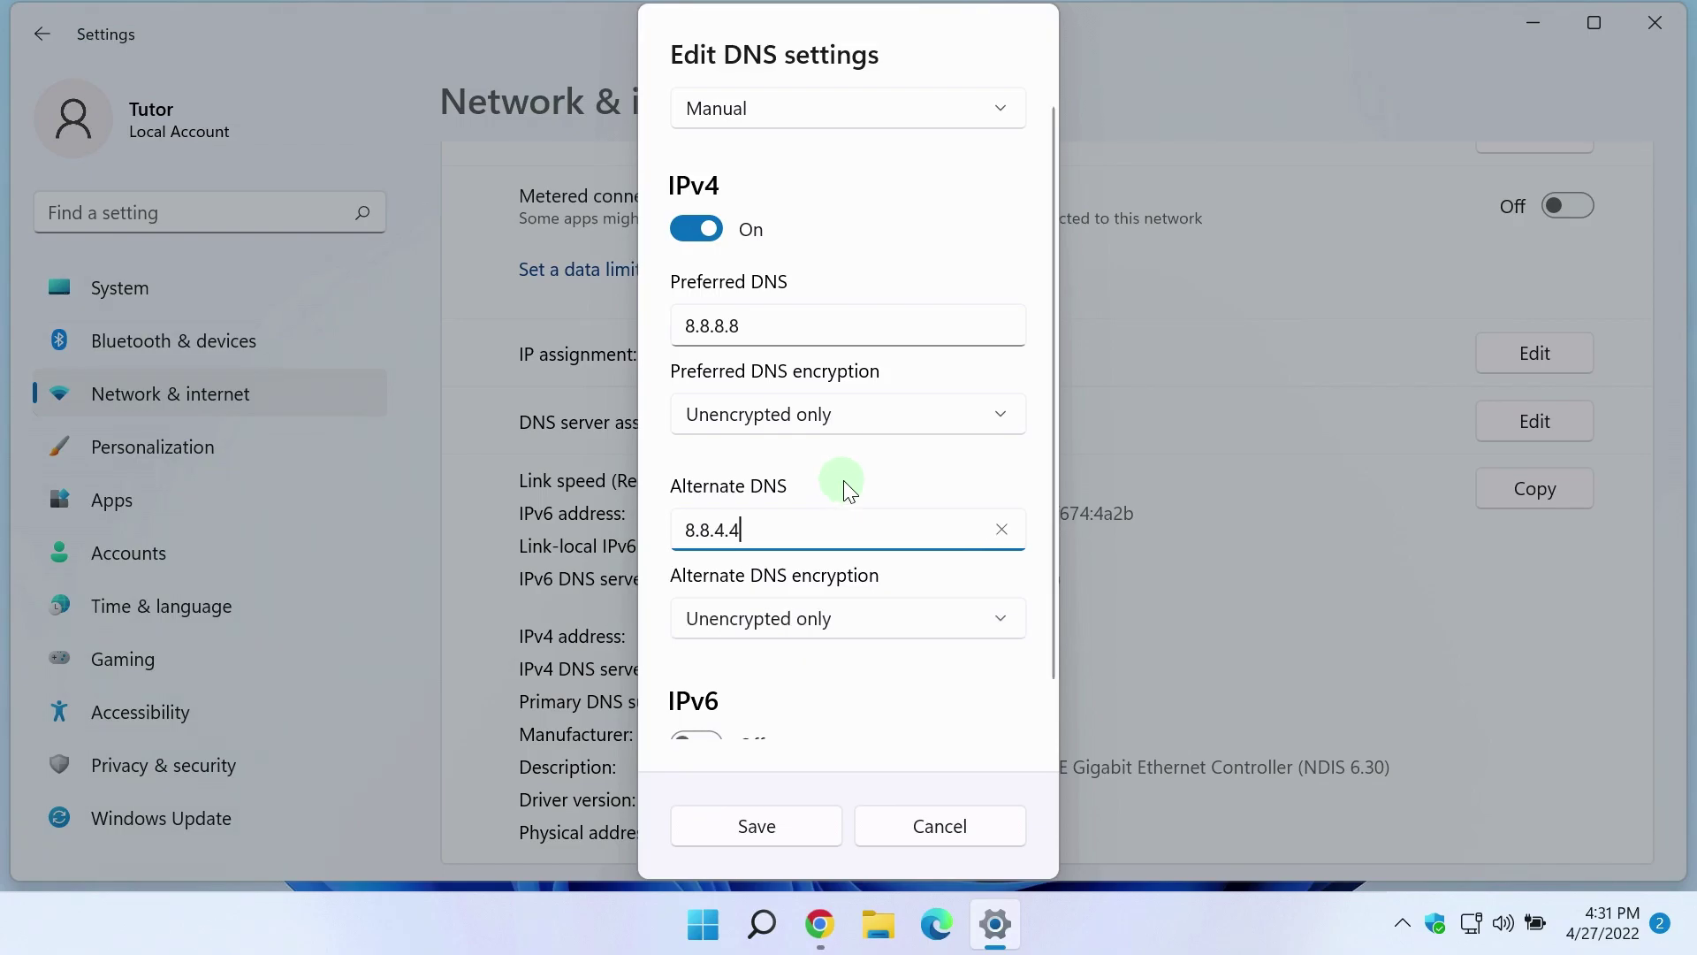
Set both DNS servers to 'Encrypted preferred, unencrypted allowed' and save the manual settings.
left_click(1002, 419)
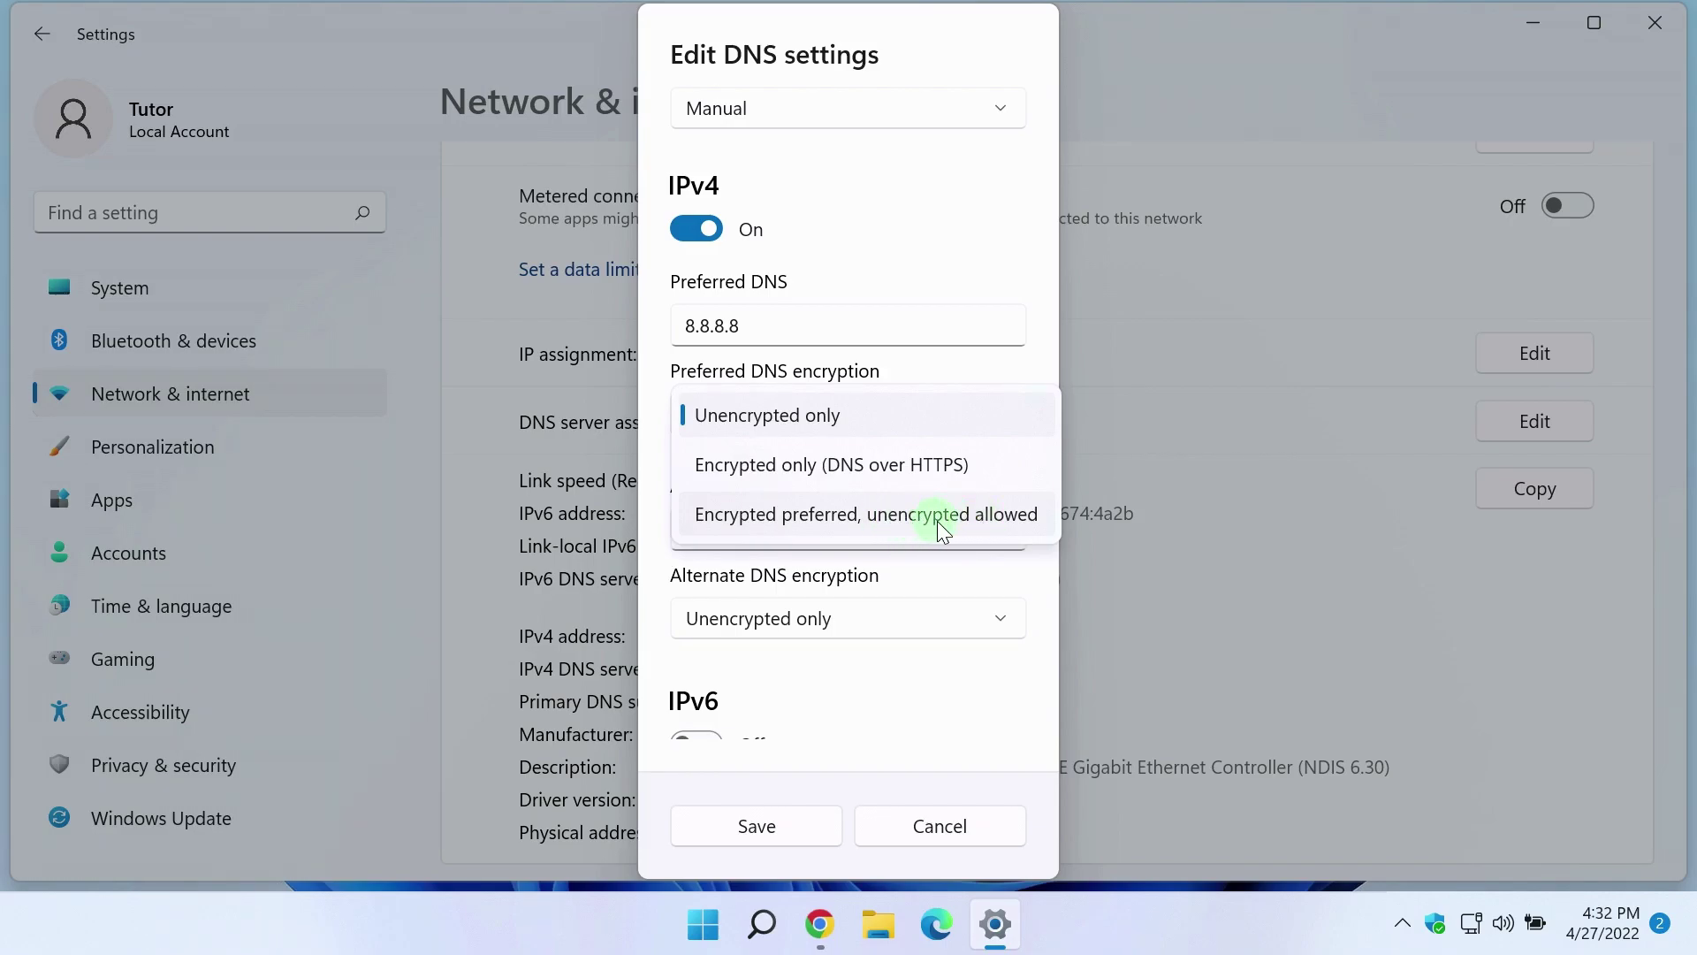
left_click(937, 521)
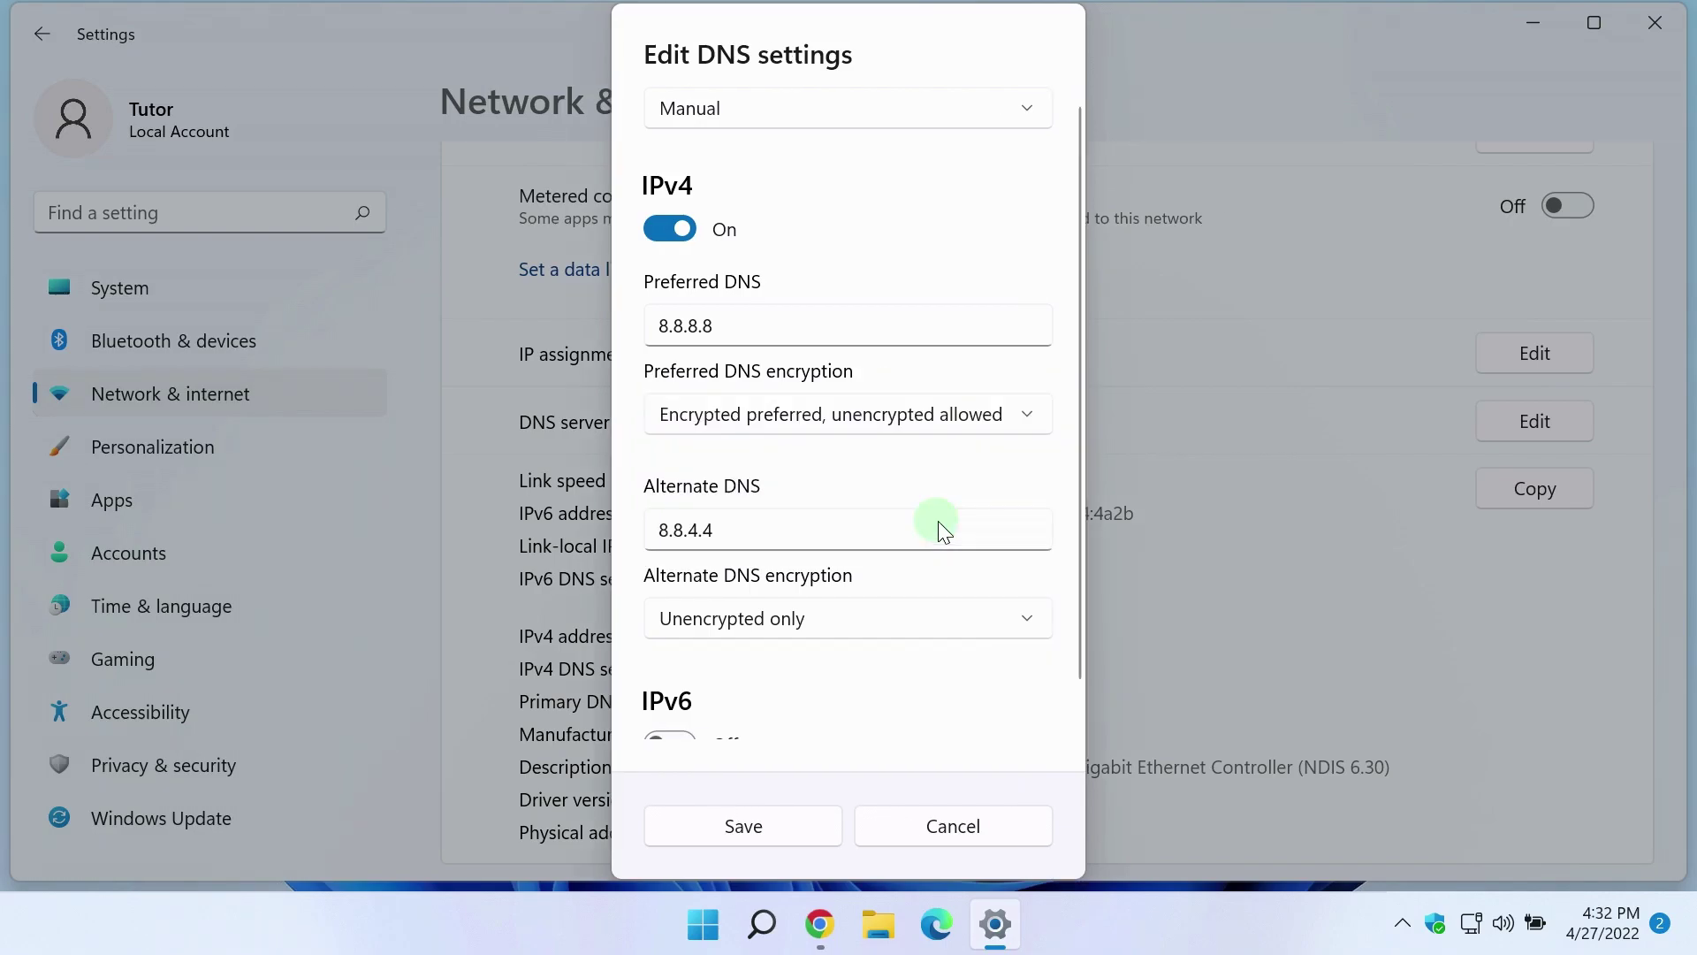
left_click(965, 626)
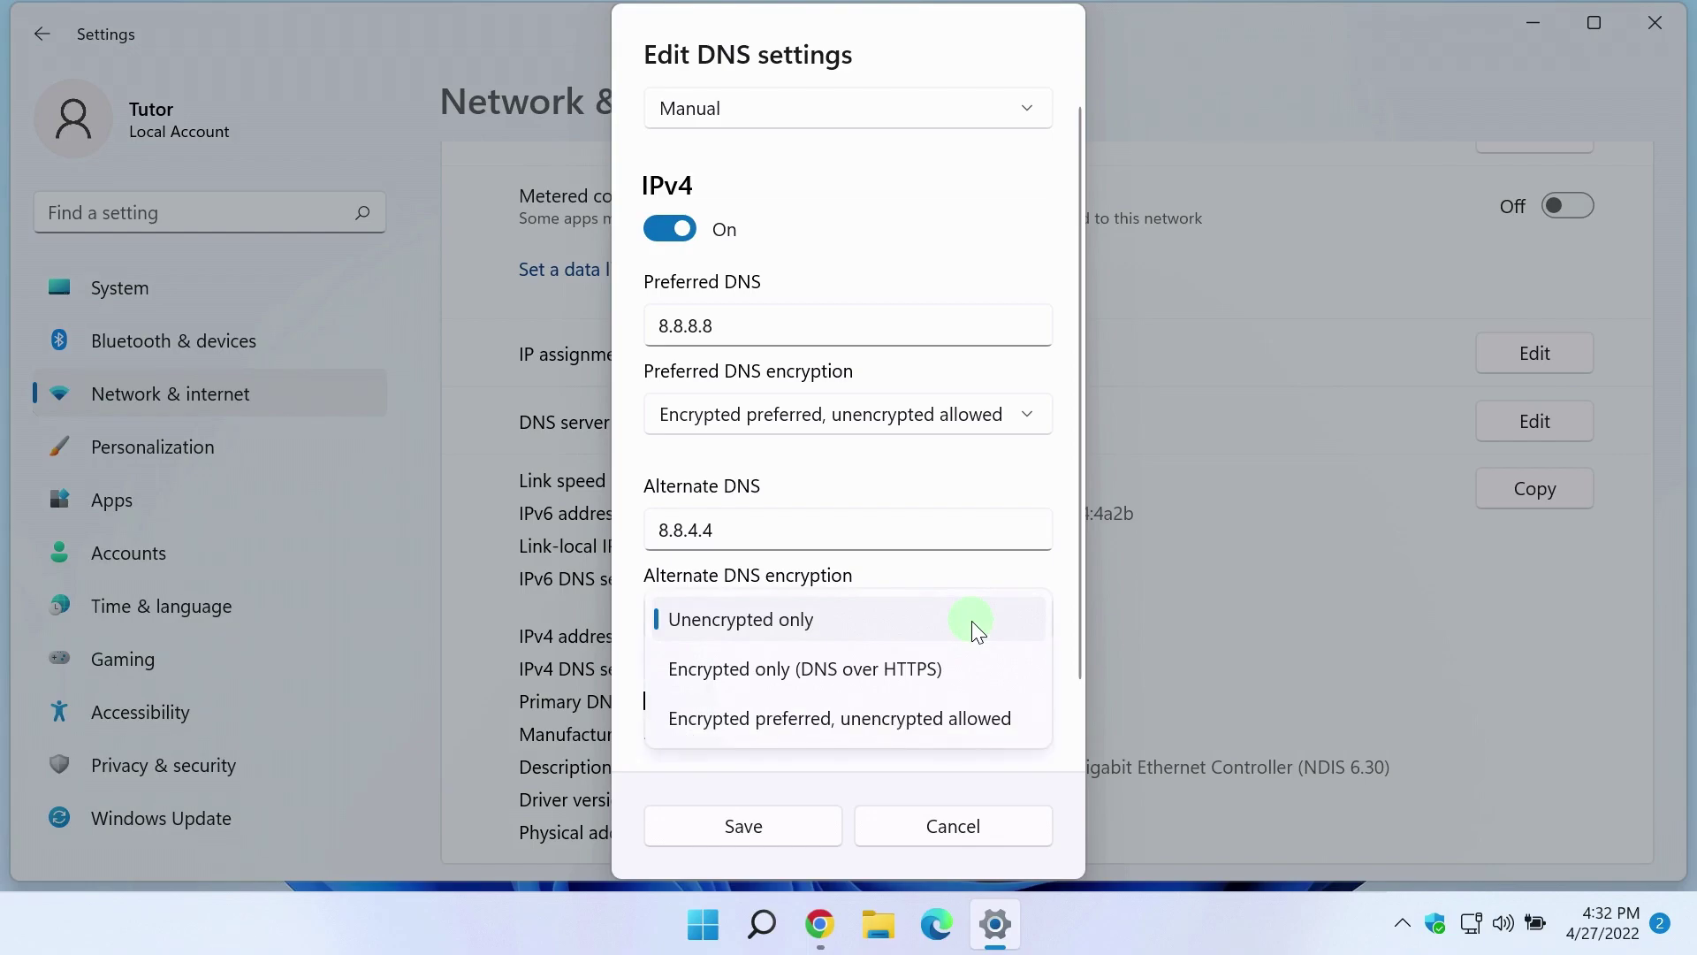
left_click(906, 720)
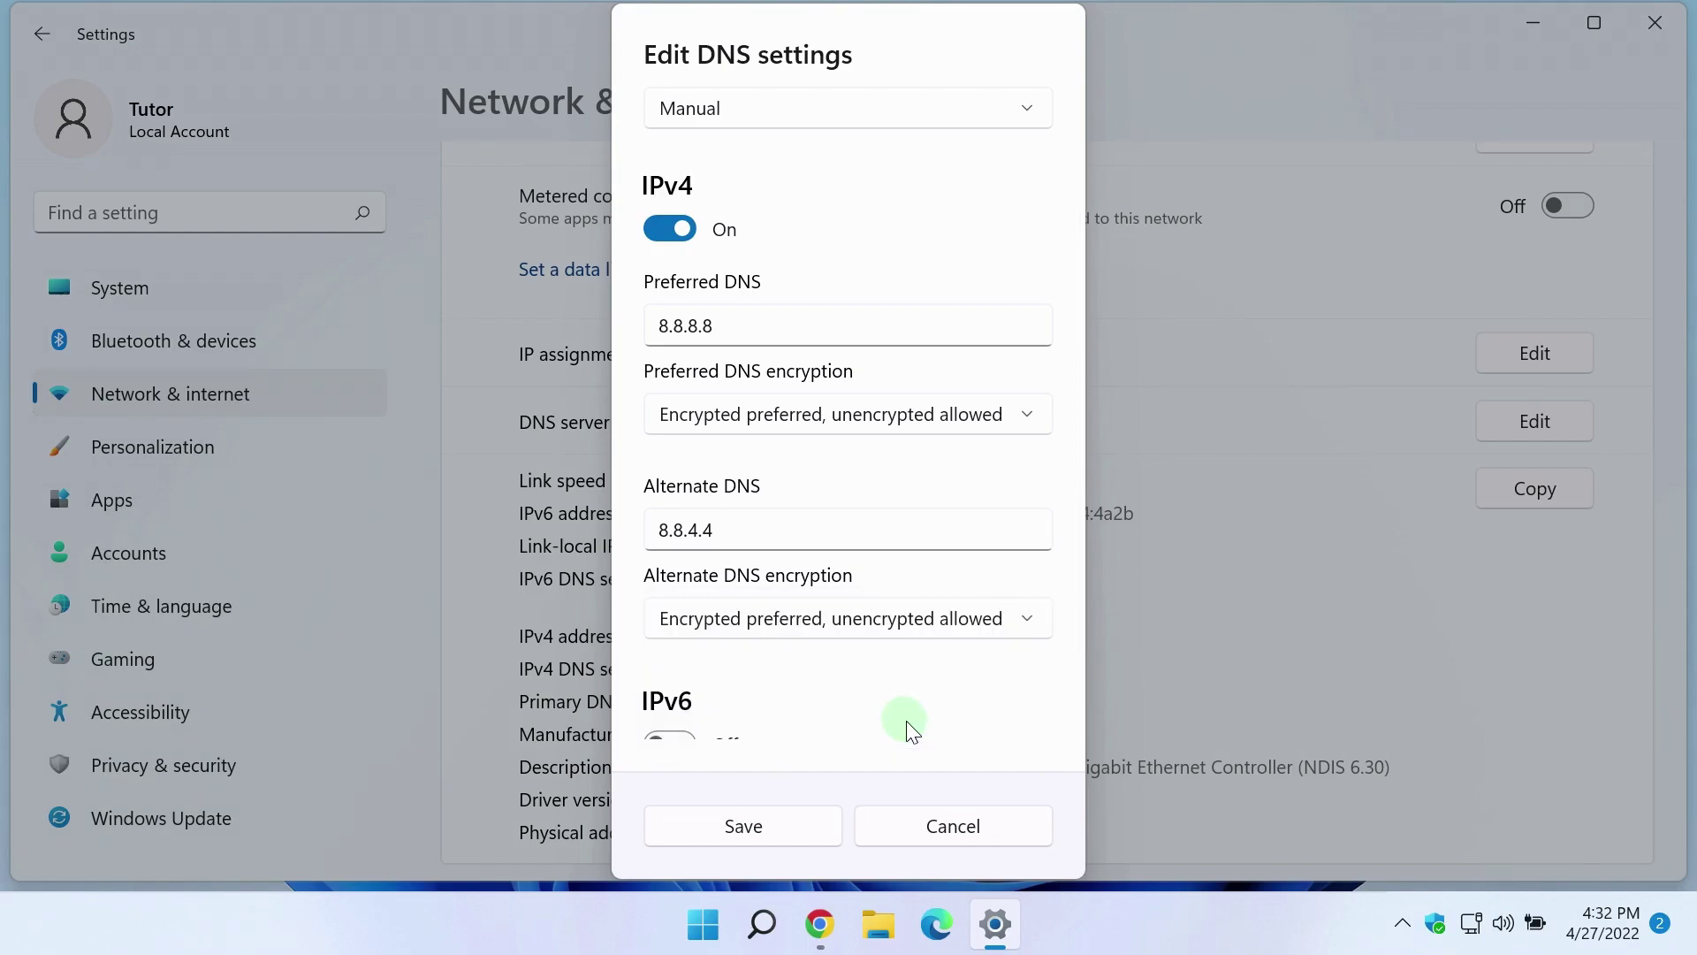
left_click(777, 825)
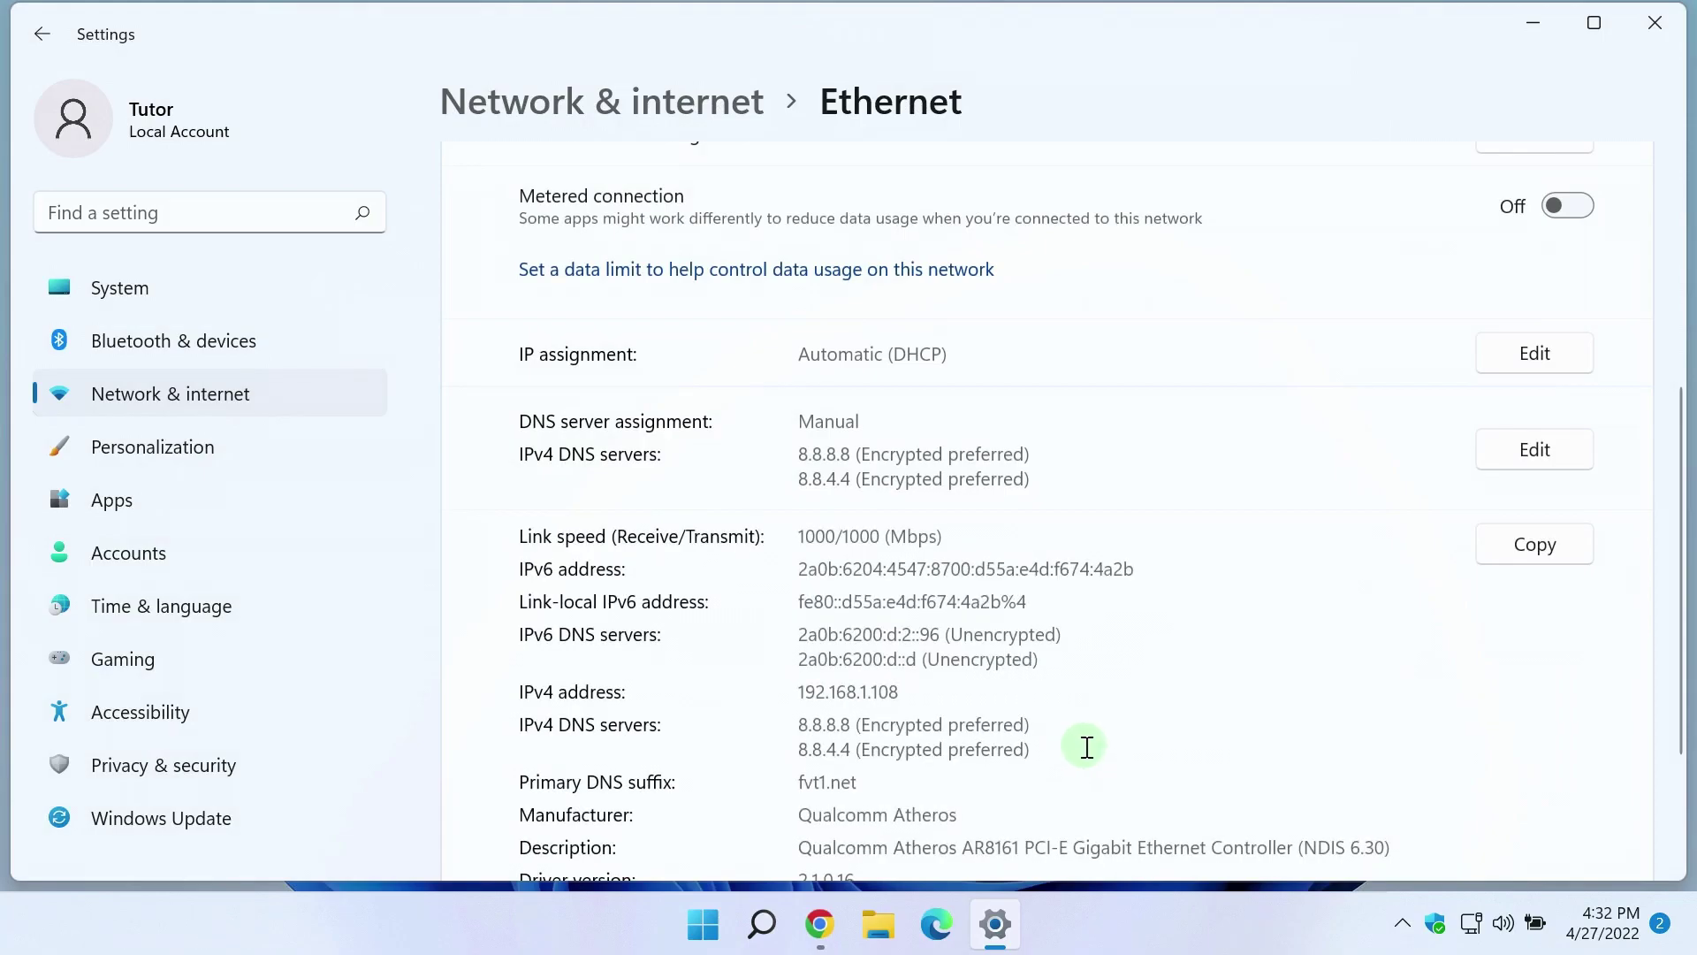
Review the saved Ethernet page, then bring up the Start shortcut menu for network settings.
scroll(1238, 745, "down", 2)
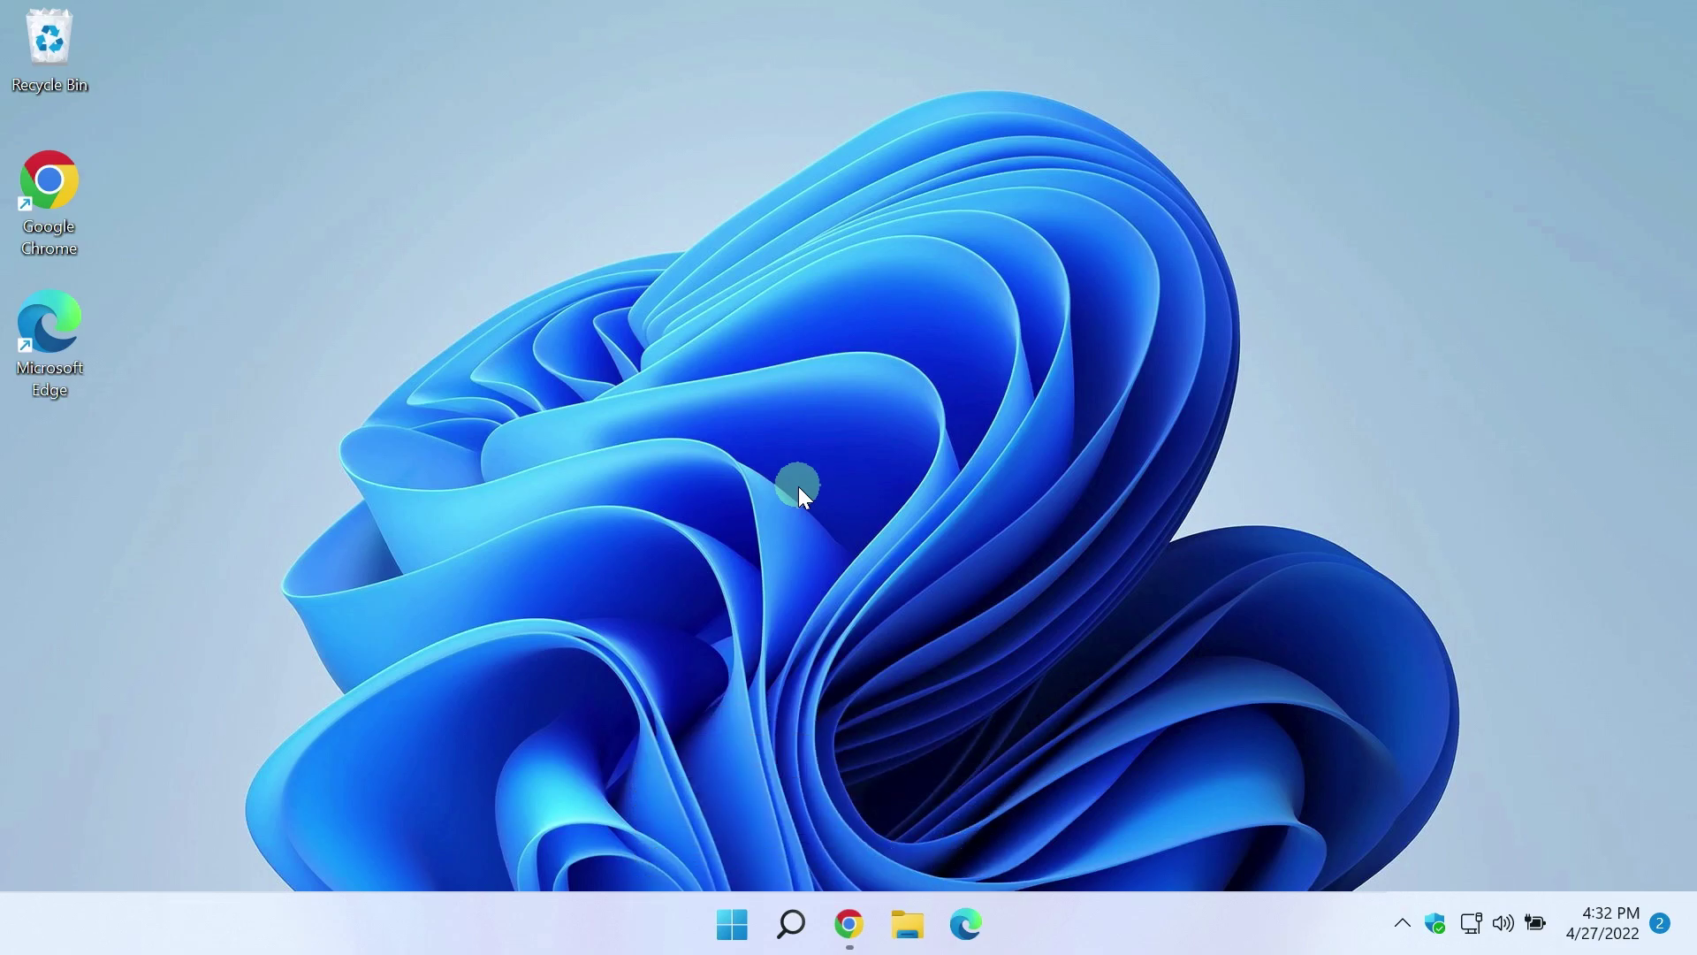
right_click(733, 924)
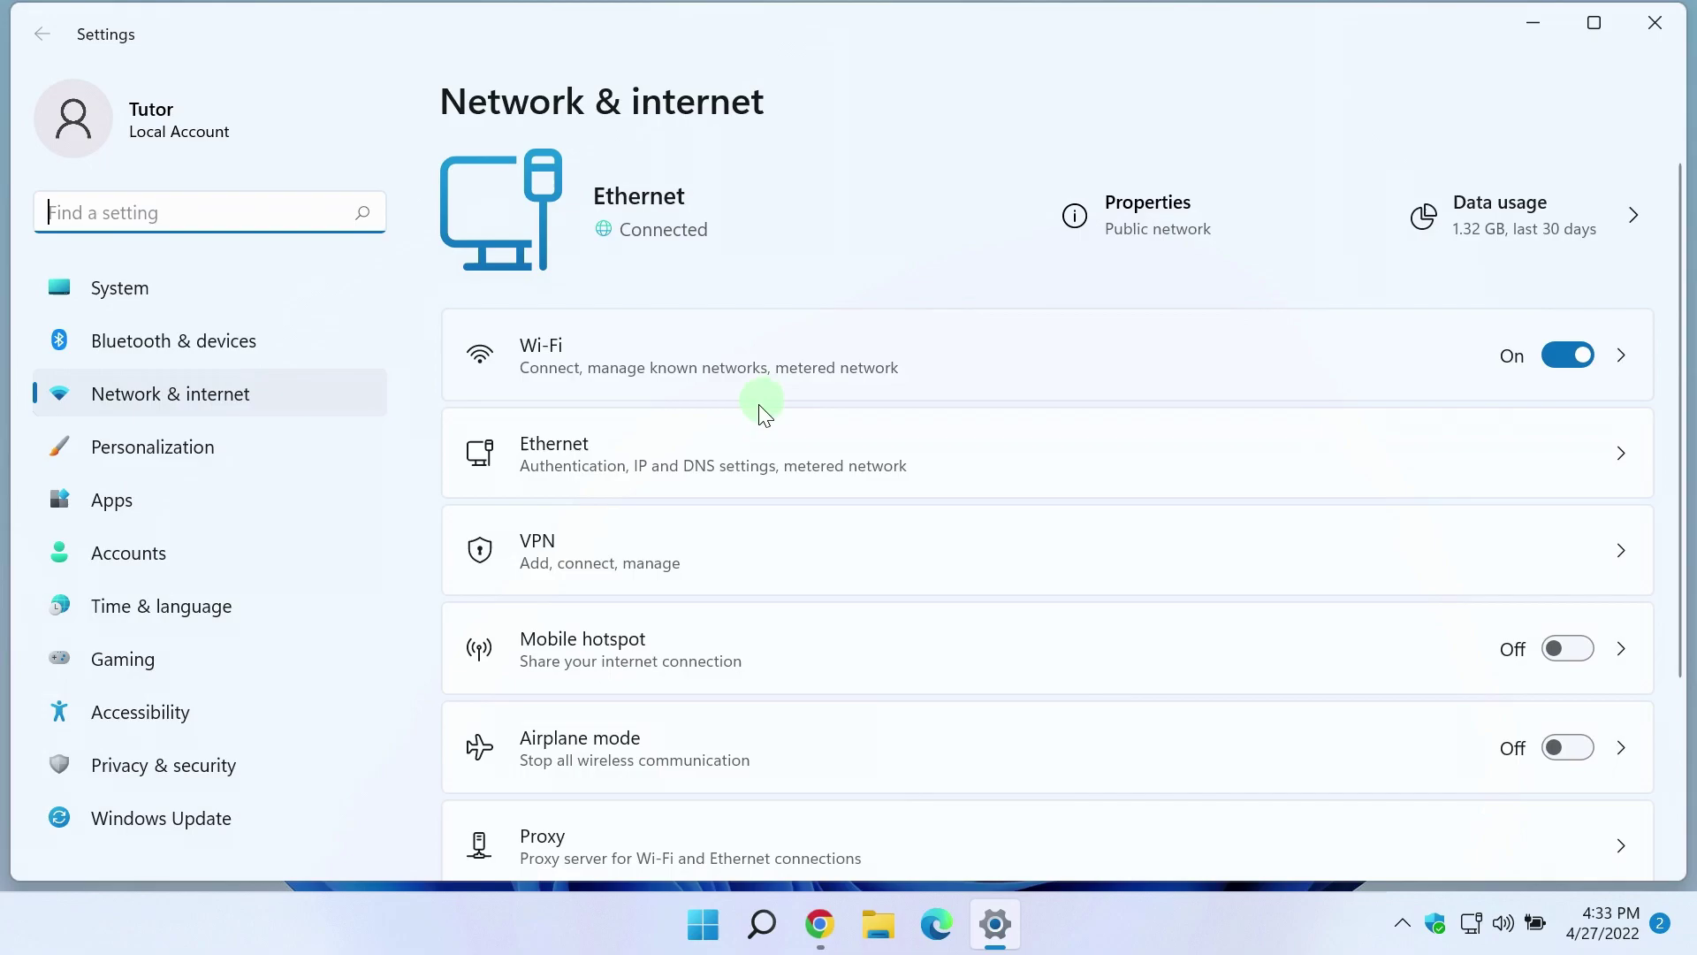
Switch Ethernet's DNS server assignment from Manual back to Automatic (DHCP) and save.
left_click(914, 469)
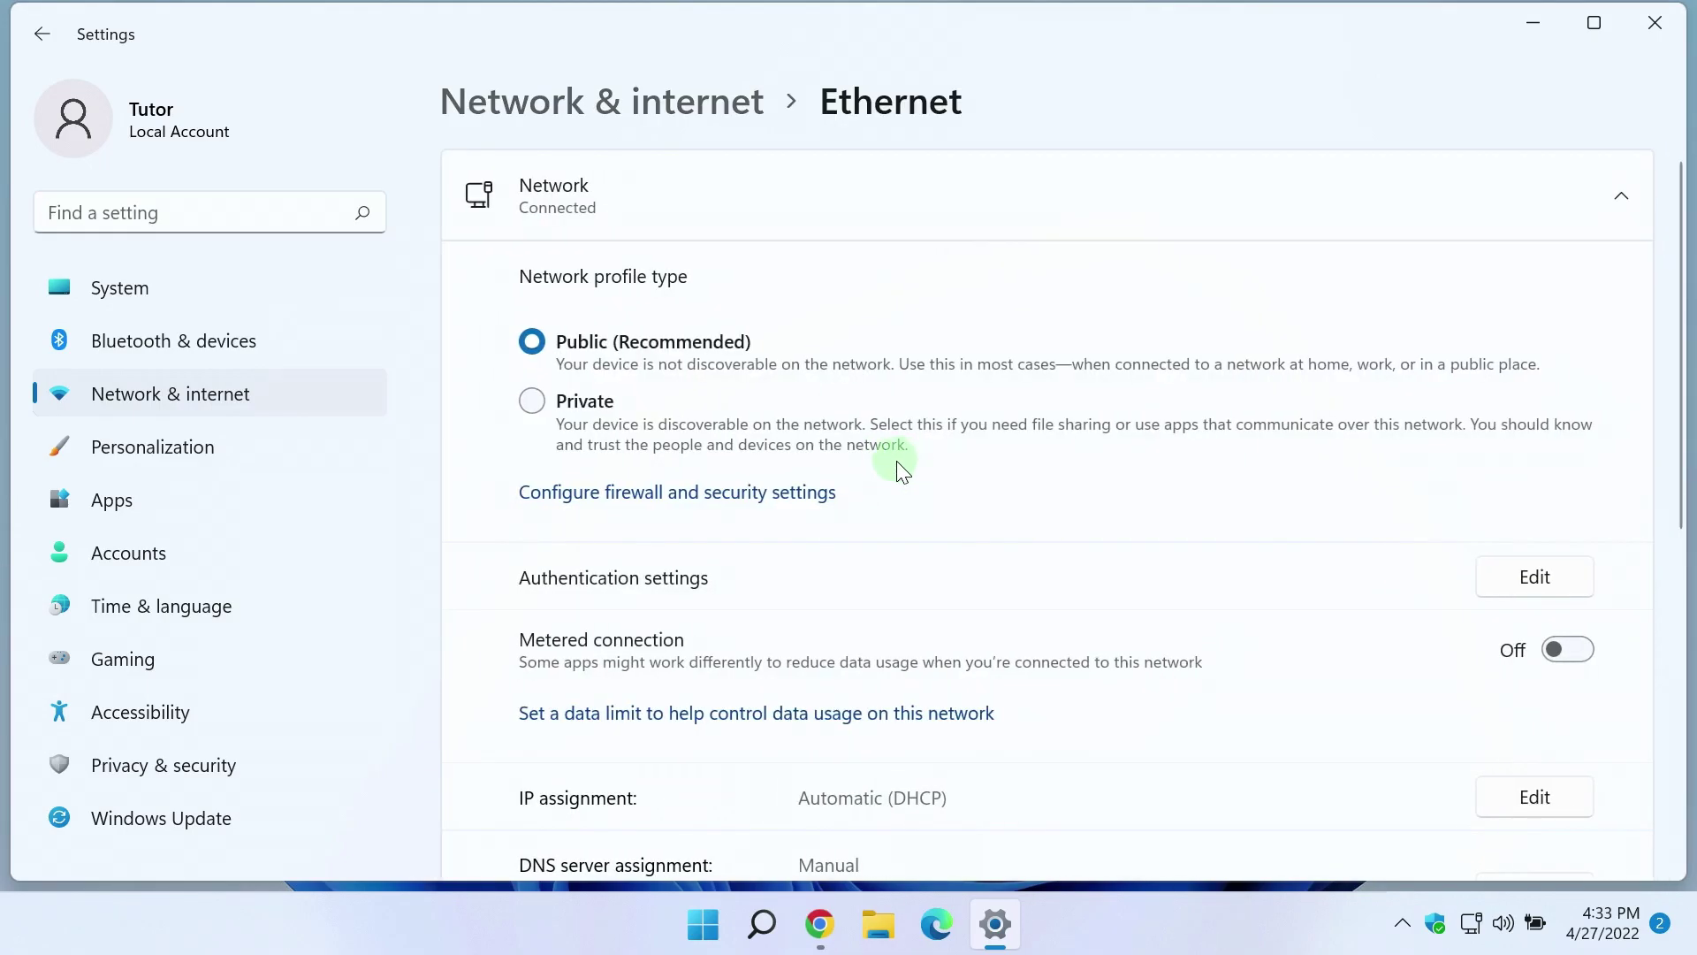
scroll(911, 471, "down", 3)
scroll(900, 475, "down", 2)
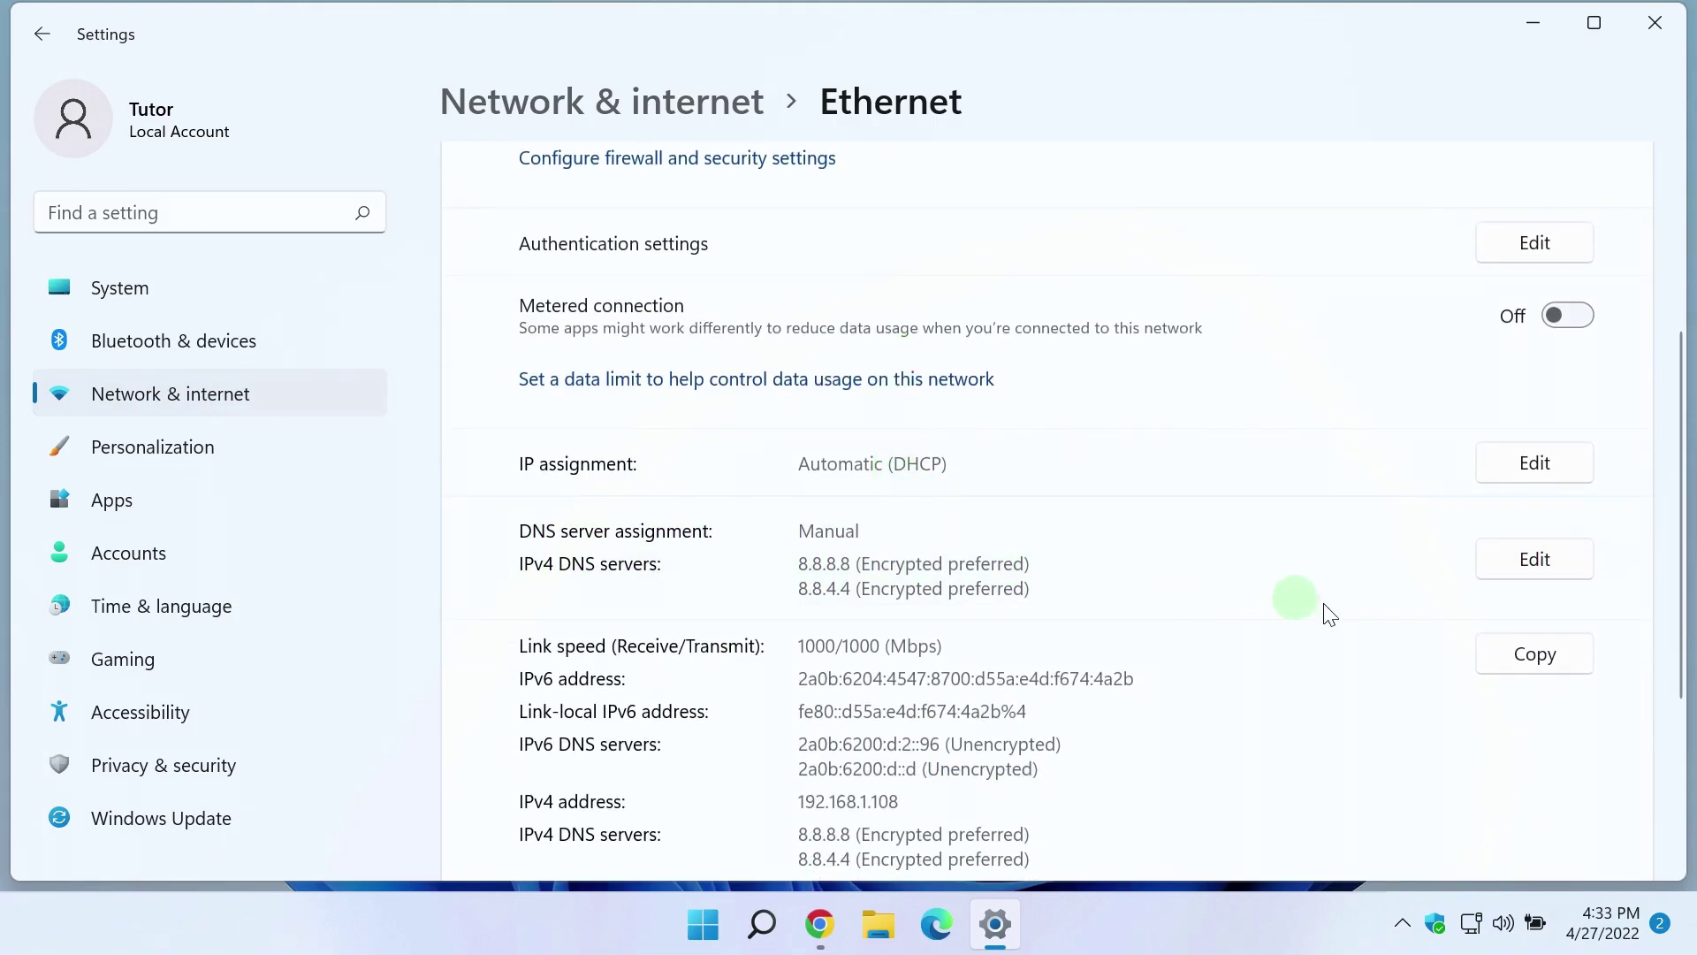
left_click(1534, 559)
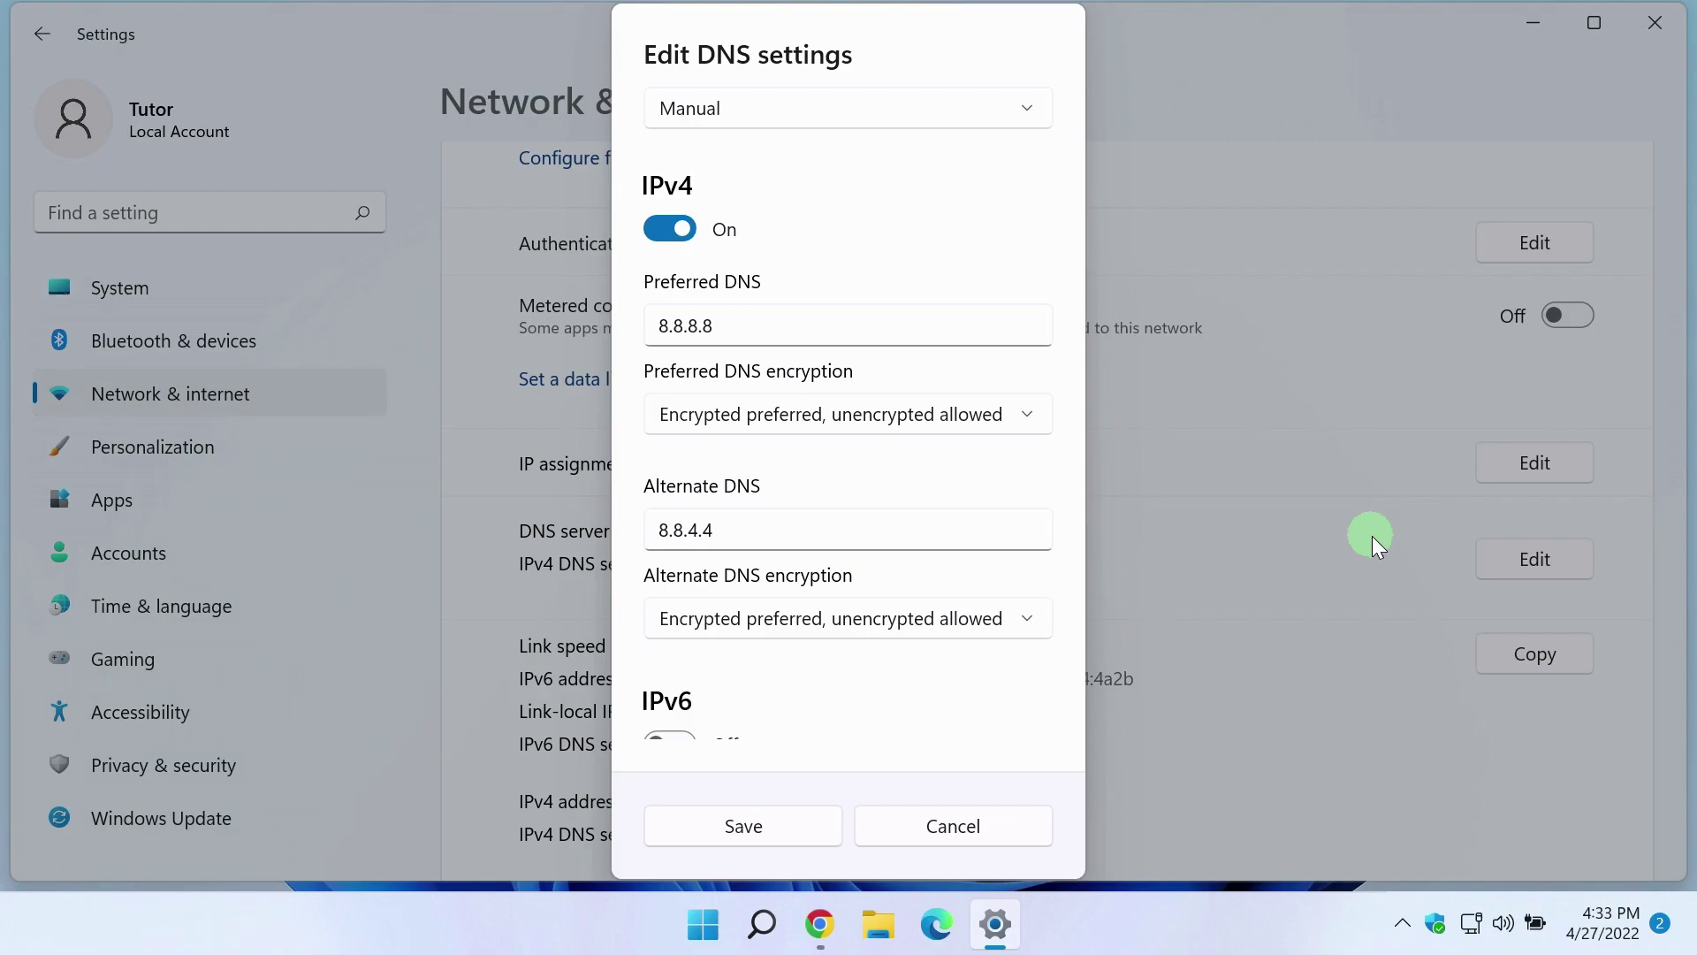
left_click(1025, 107)
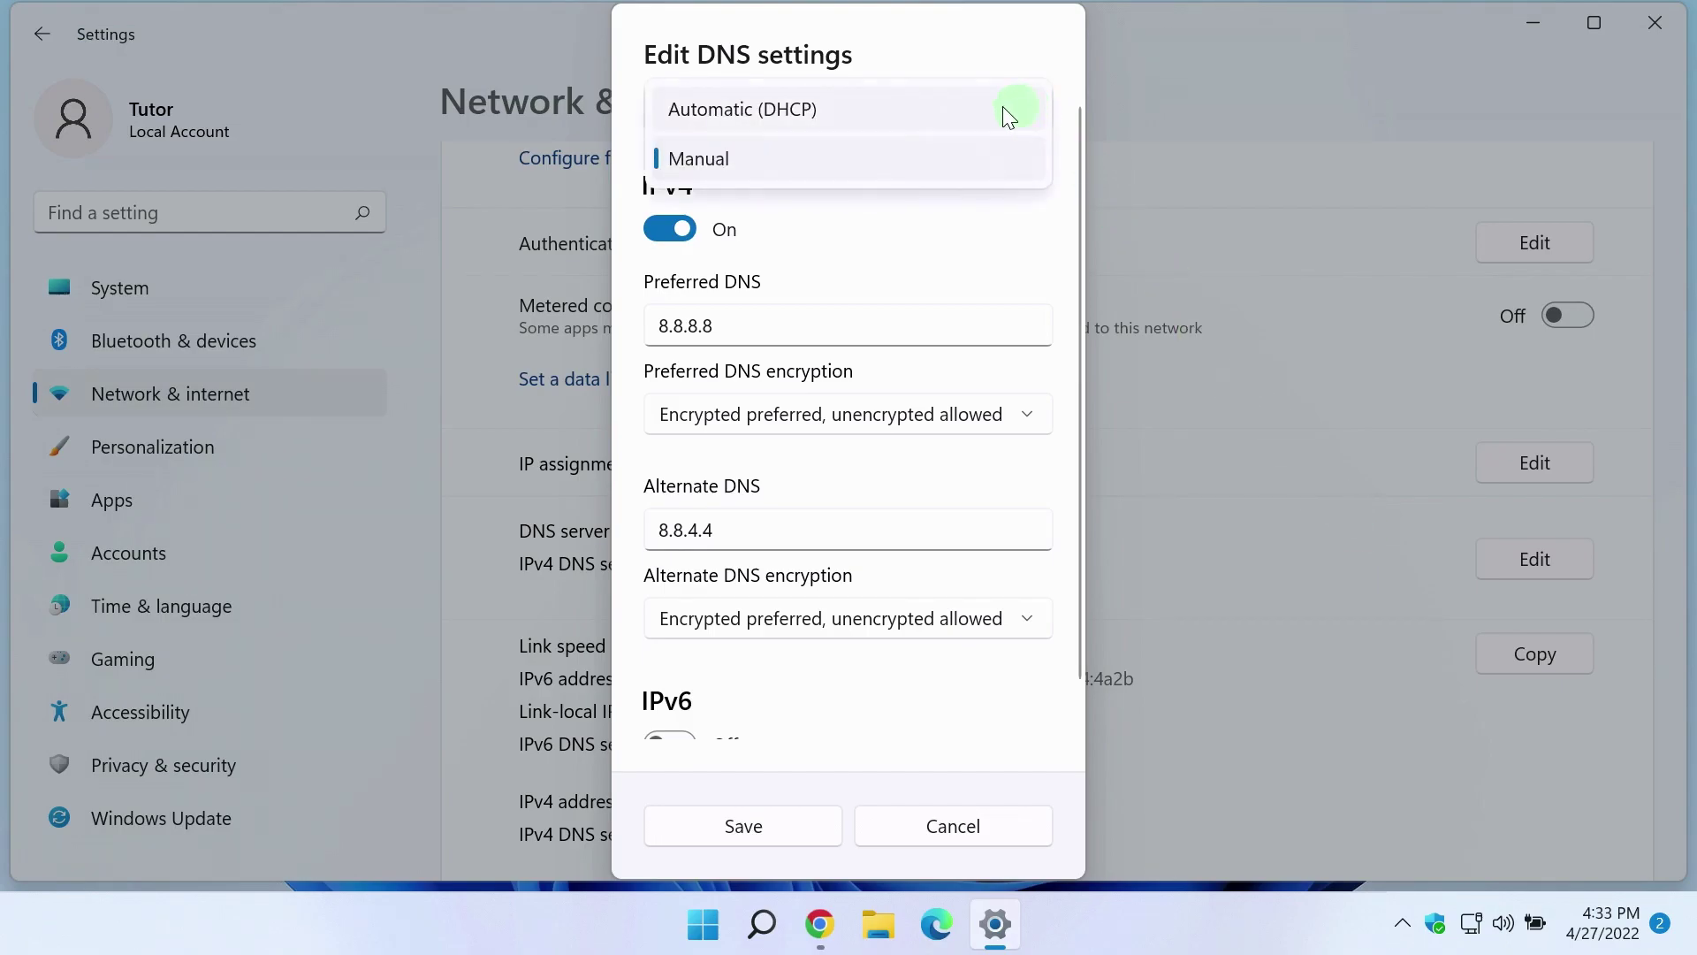
left_click(795, 110)
left_click(771, 535)
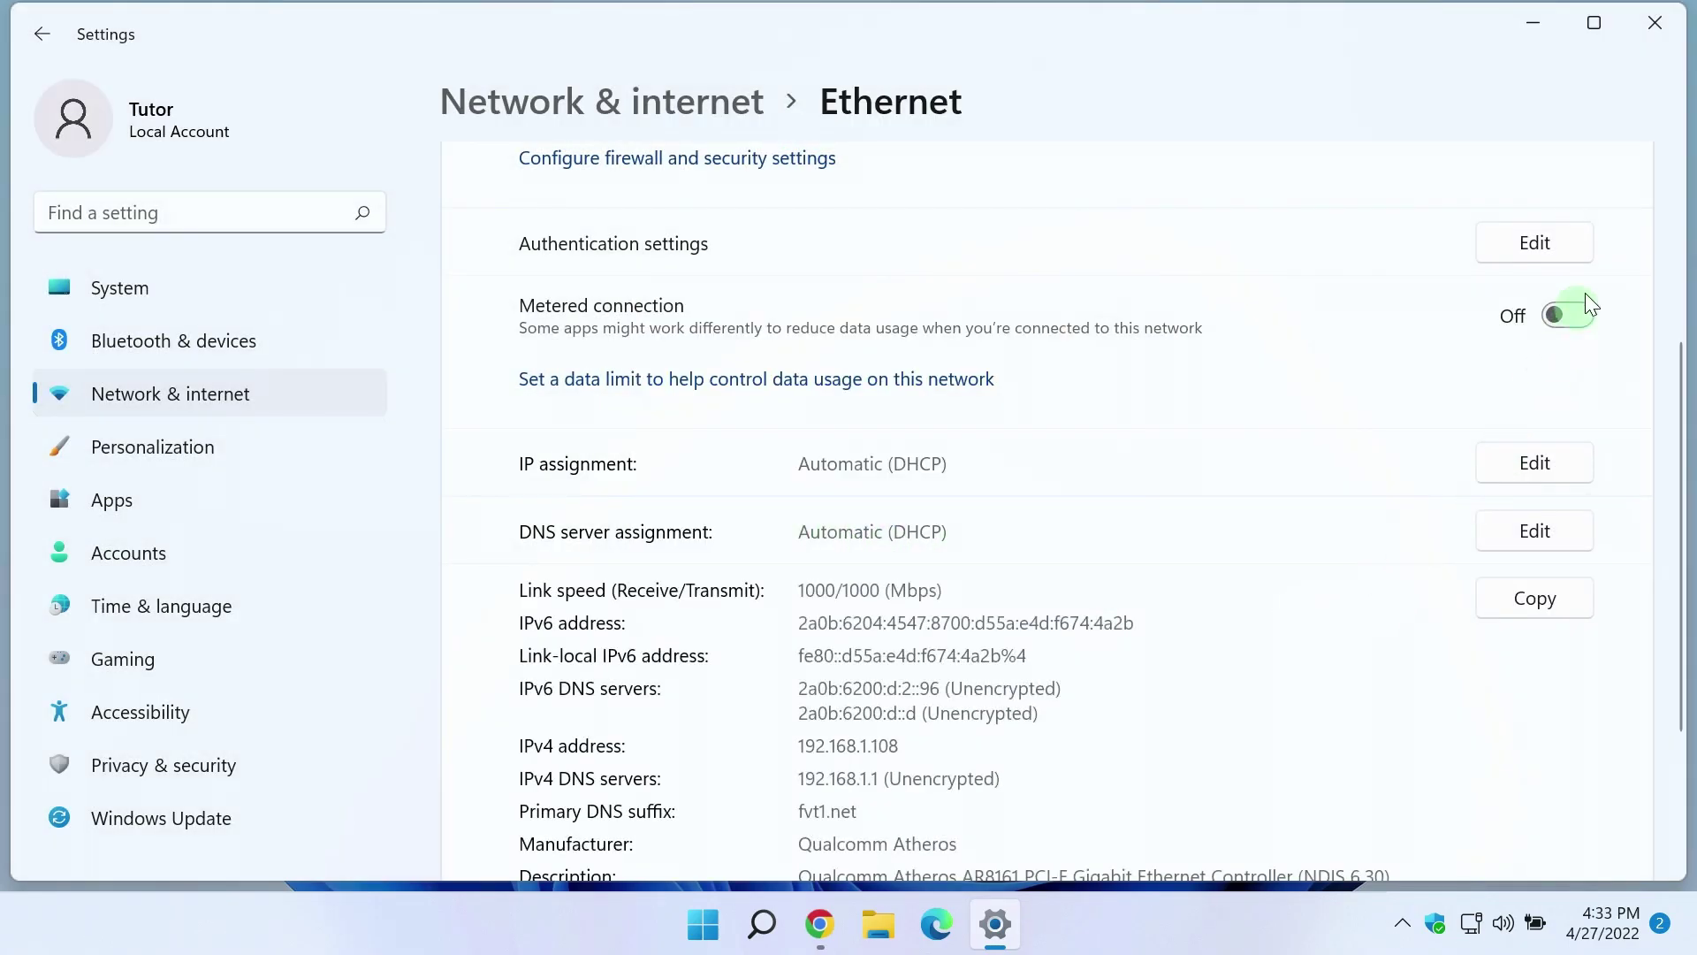
left_click(1655, 26)
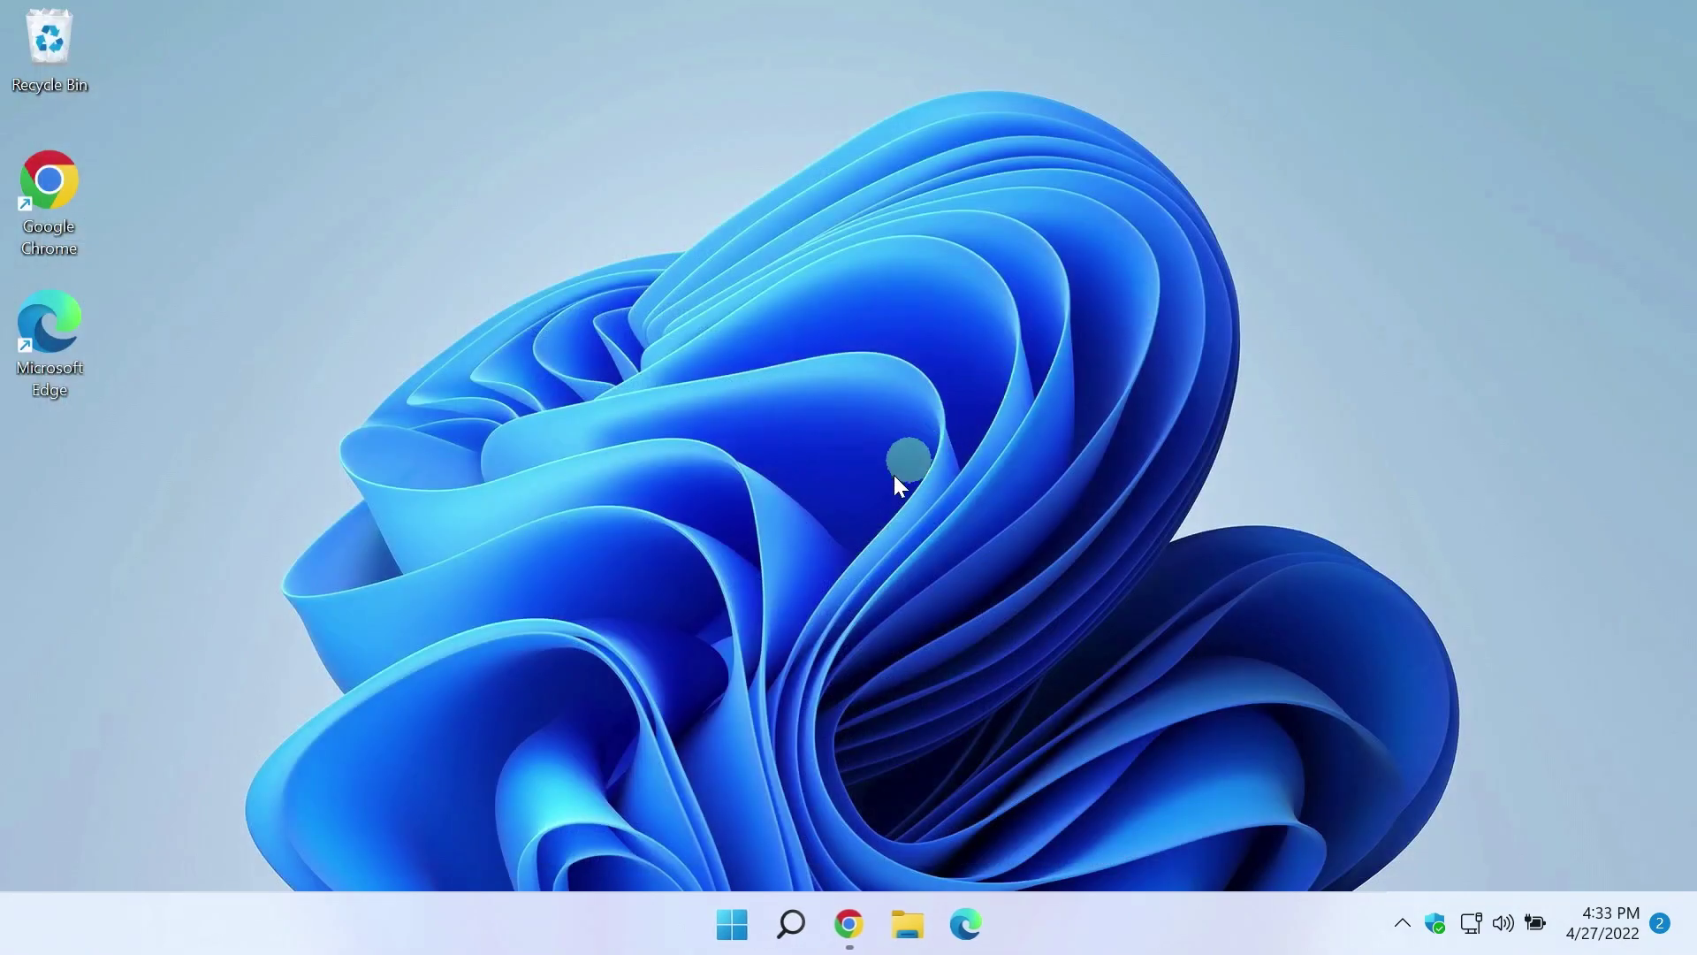